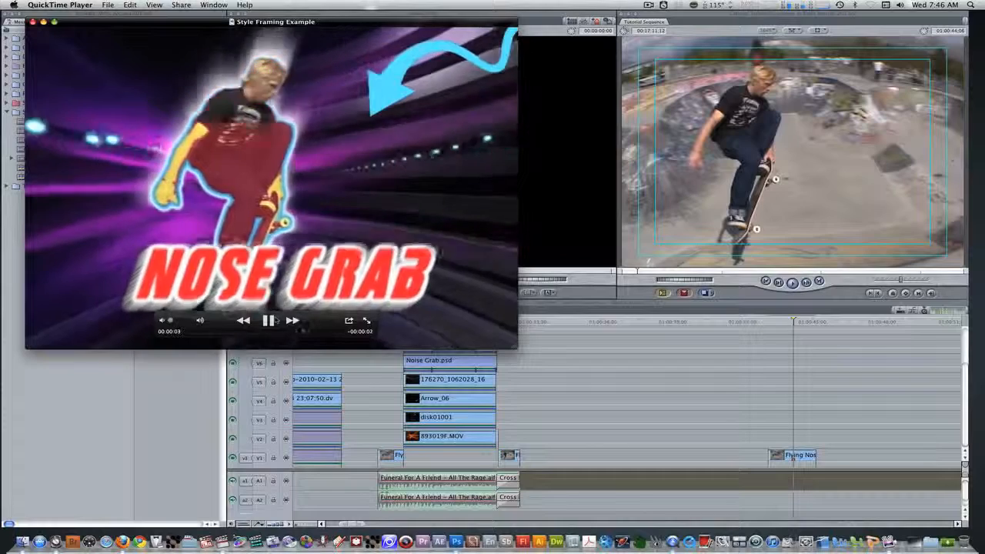
Step: Watch the Style Framing Example movie to its end and quit the player
{"action": "left_click", "coordinate": [275, 321]}
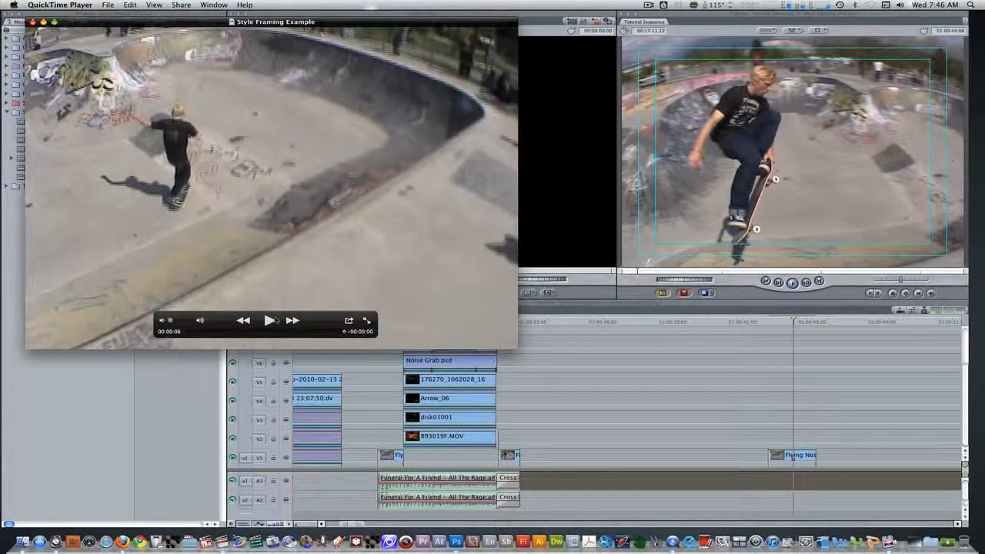
{"action": "key", "text": "super+q"}
Step: Mark in and out points on the single frame at 01:00:44:06, where the skater grabs the board mid-air
{"action": "left_click", "coordinate": [769, 321]}
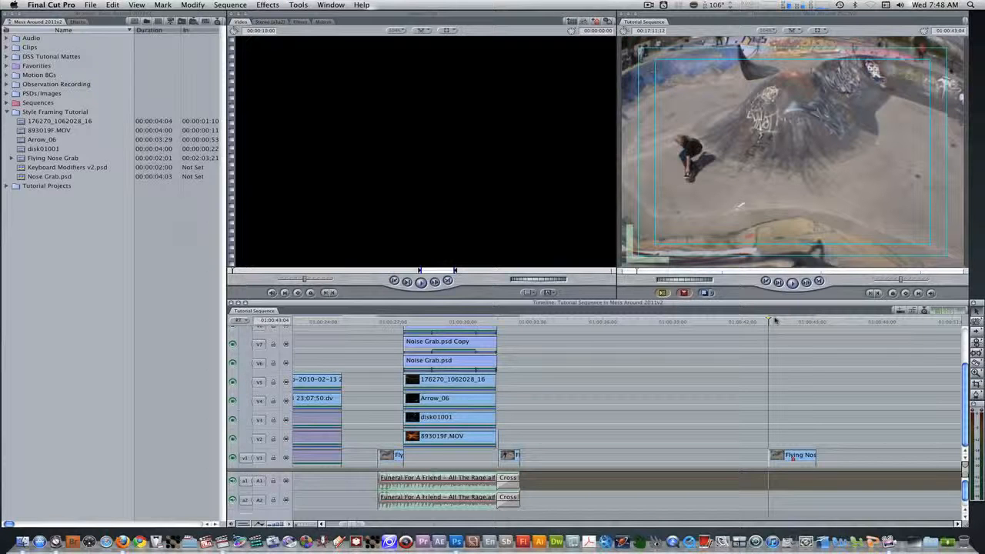
{"action": "left_click_drag", "start_coordinate": [777, 321], "coordinate": [793, 320]}
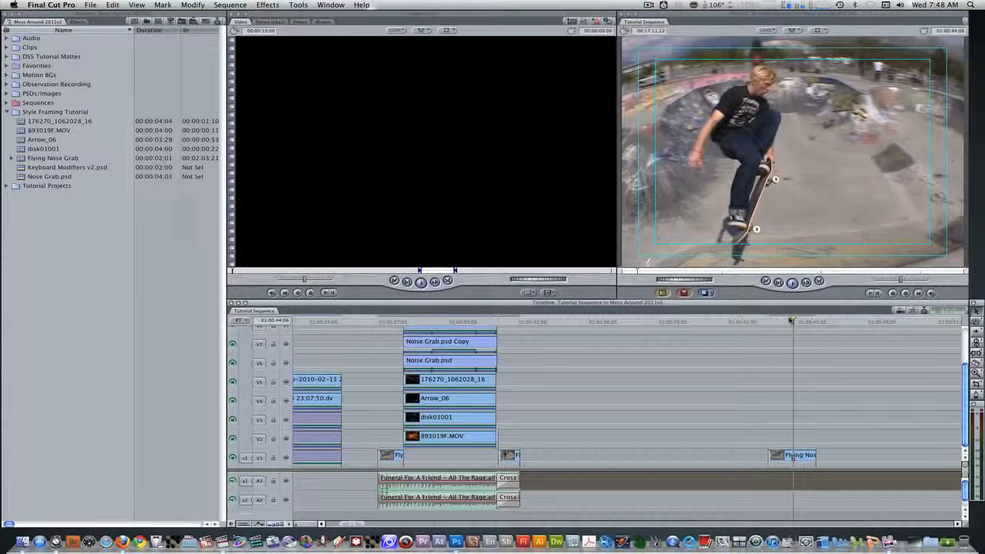
{"action": "key", "text": "i"}
{"action": "key", "text": "o"}
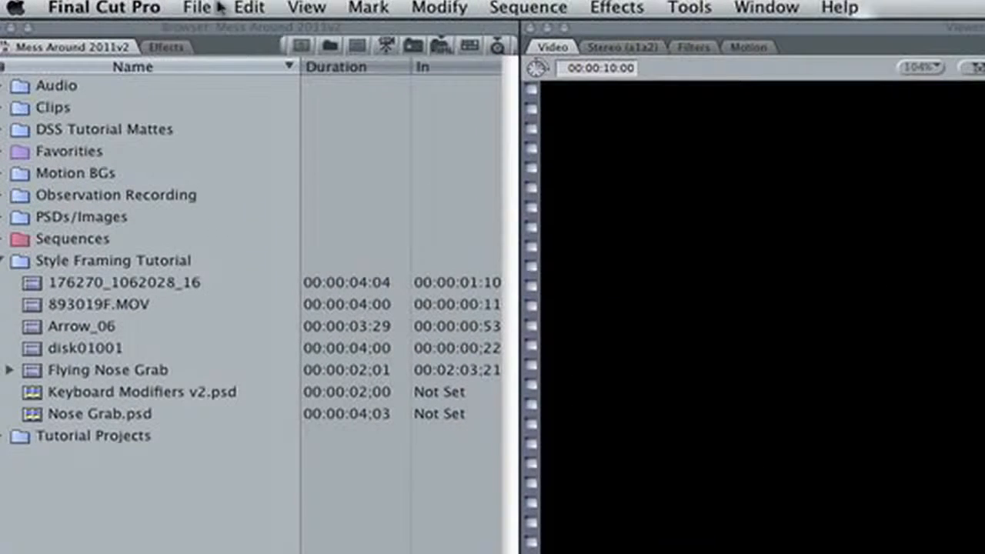
Step: Start exporting the marked frame using QuickTime Conversion with the format set to Still Image
{"action": "left_click", "coordinate": [92, 5]}
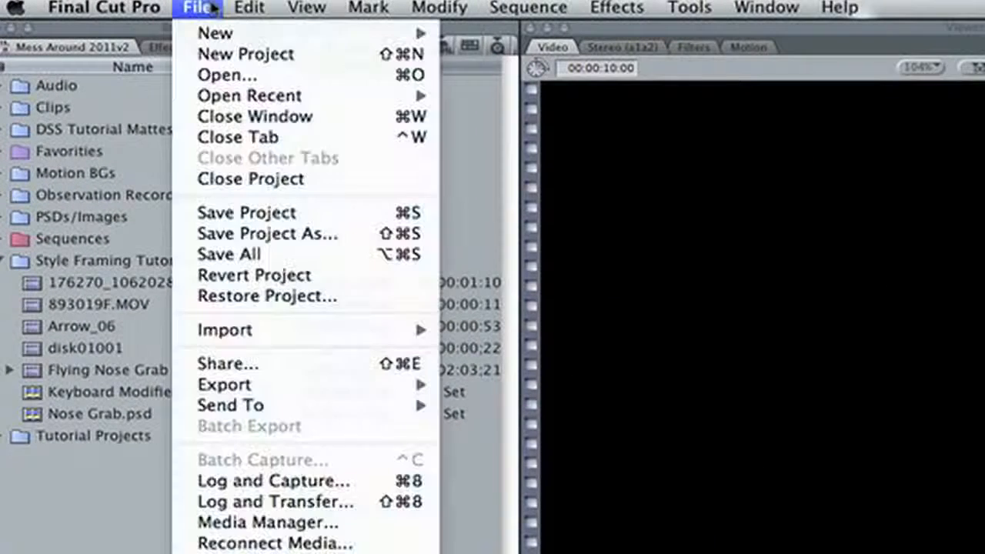
{"action": "mouse_move", "coordinate": [277, 389]}
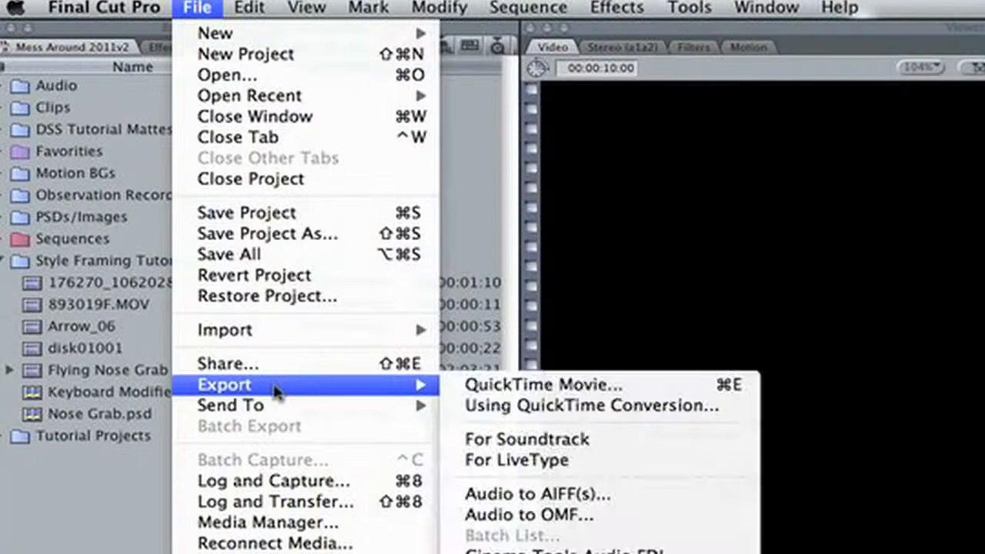
{"action": "left_click", "coordinate": [521, 406]}
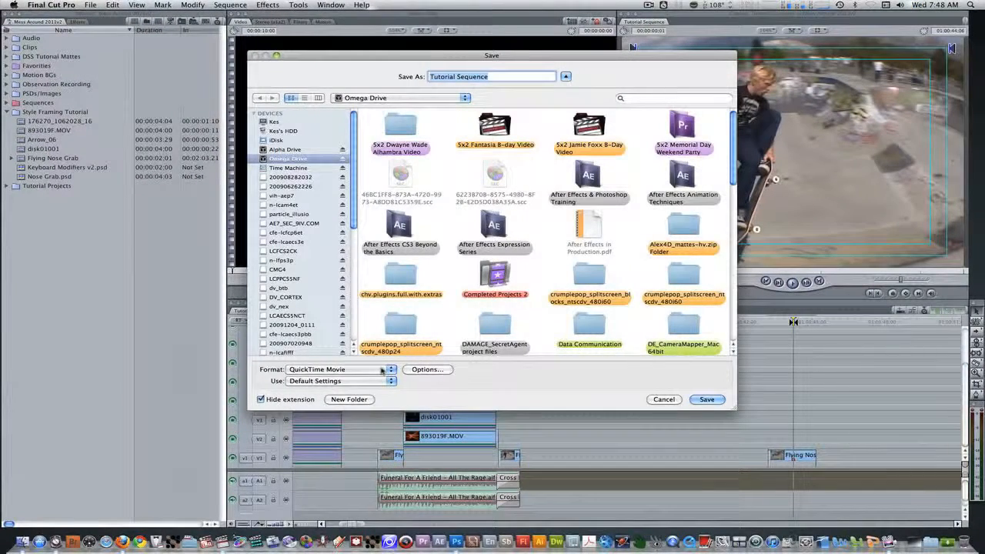
{"action": "left_click", "coordinate": [384, 370]}
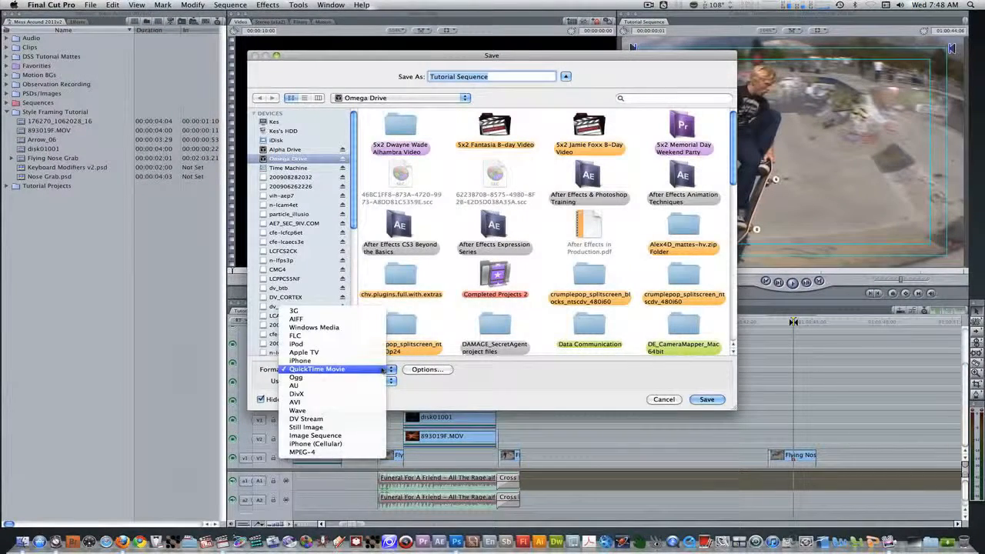
{"action": "left_click", "coordinate": [365, 427]}
Step: Review the still image format options, keep PNG selected, and cancel the export
{"action": "left_click", "coordinate": [428, 370]}
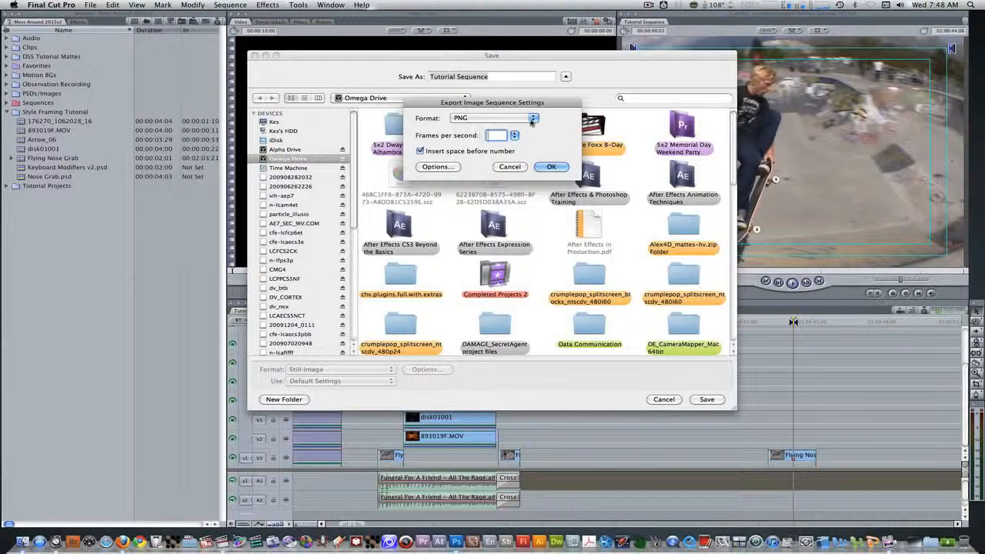
{"action": "left_click", "coordinate": [532, 119]}
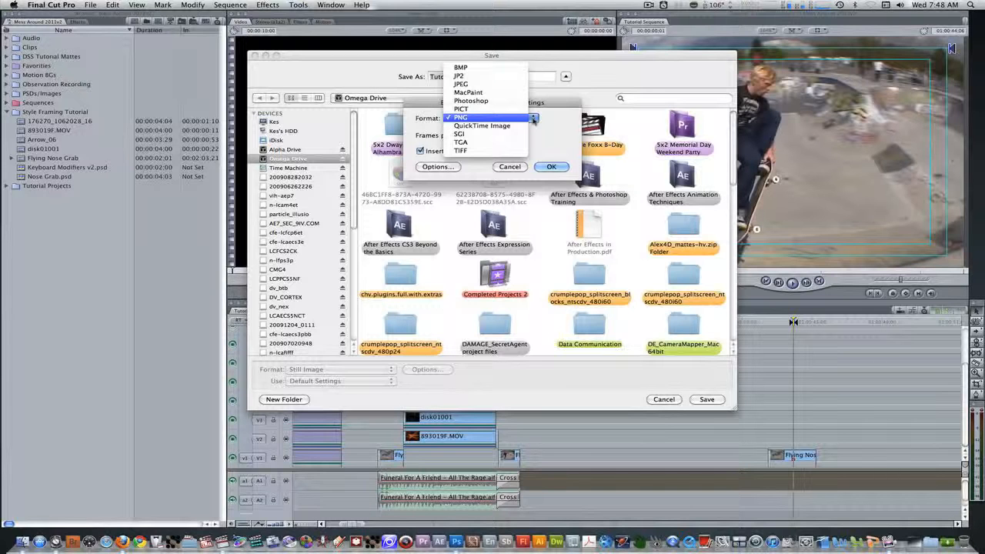
{"action": "left_click", "coordinate": [533, 117]}
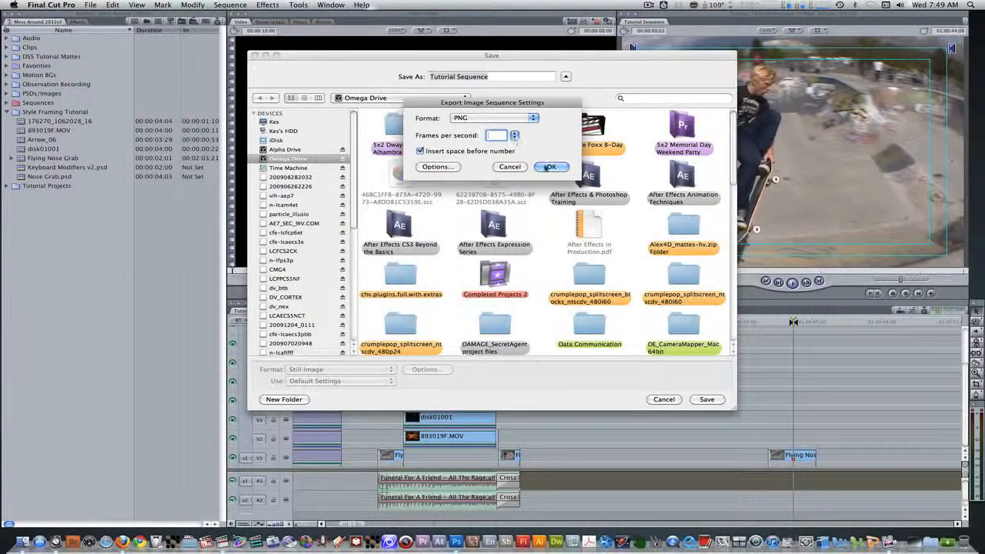
{"action": "left_click", "coordinate": [514, 168]}
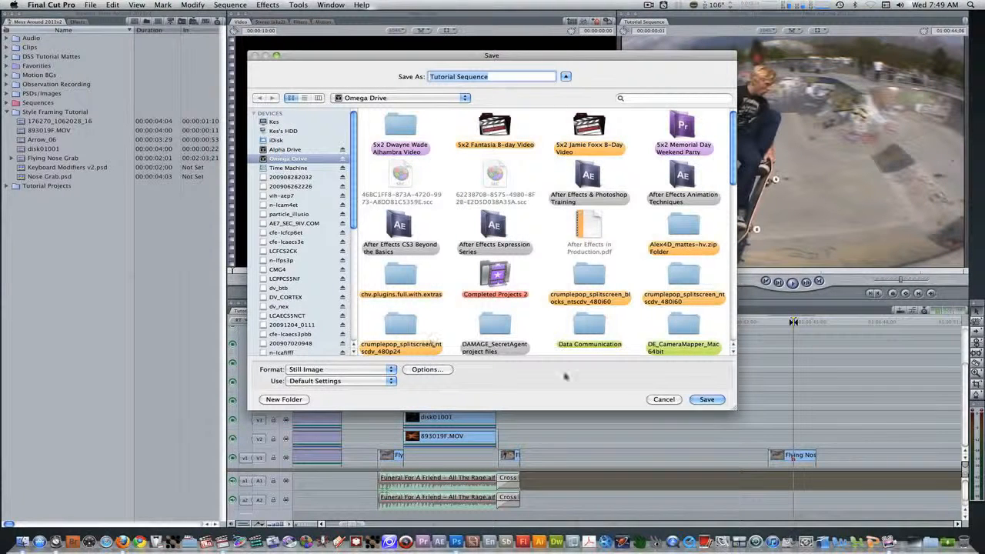
{"action": "left_click", "coordinate": [666, 399]}
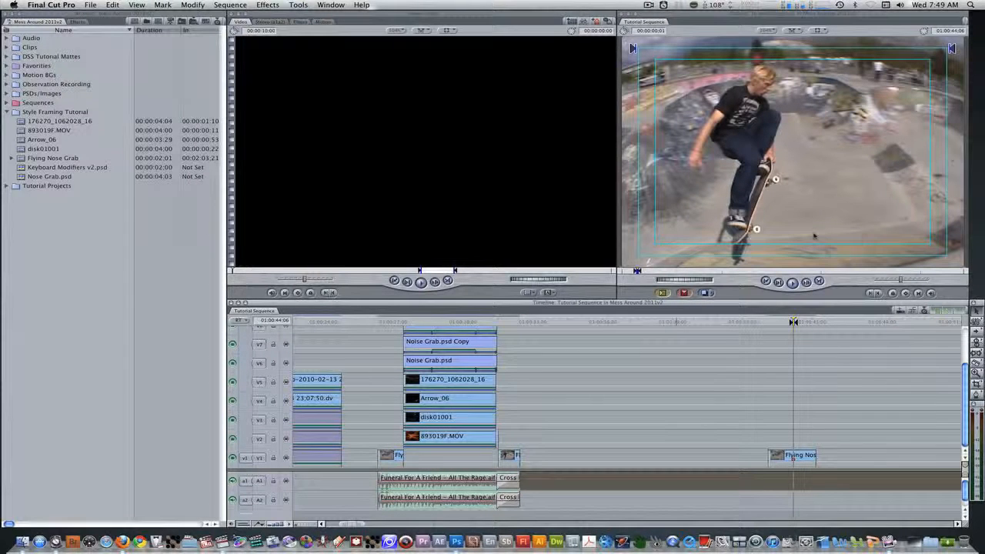
Step: Switch to Photoshop and toggle Layer 0's visibility to compare the original frame with the cut-out skater, leaving Layer 0 hidden
{"action": "key", "text": "super+Tab"}
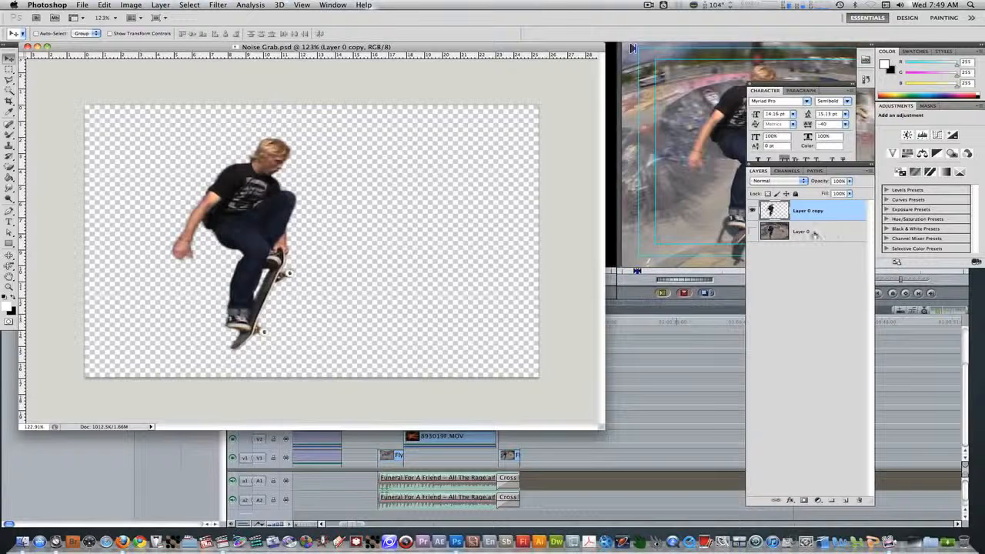
{"action": "left_click", "coordinate": [816, 234]}
{"action": "left_click", "coordinate": [753, 231]}
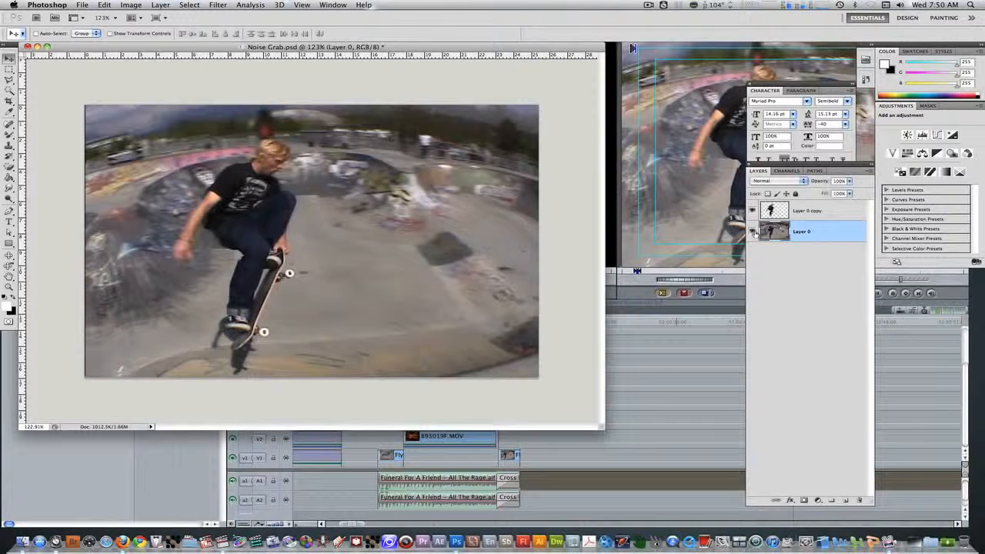
{"action": "left_click", "coordinate": [754, 232]}
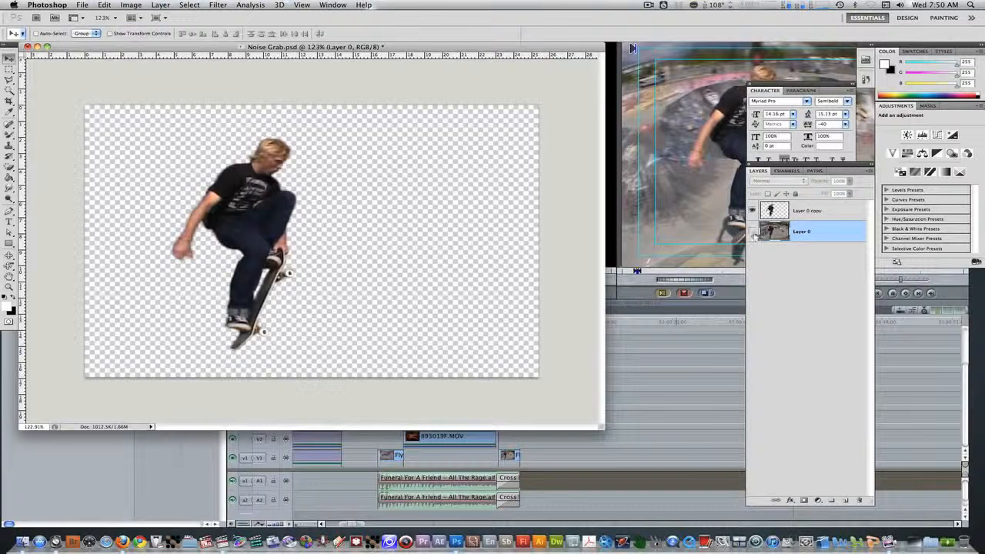
{"action": "left_click", "coordinate": [754, 233]}
{"action": "left_click", "coordinate": [754, 232]}
Step: Check the Save As settings for Noise Grab.psd in Photoshop format with layers, and cancel without saving
{"action": "left_click", "coordinate": [86, 6]}
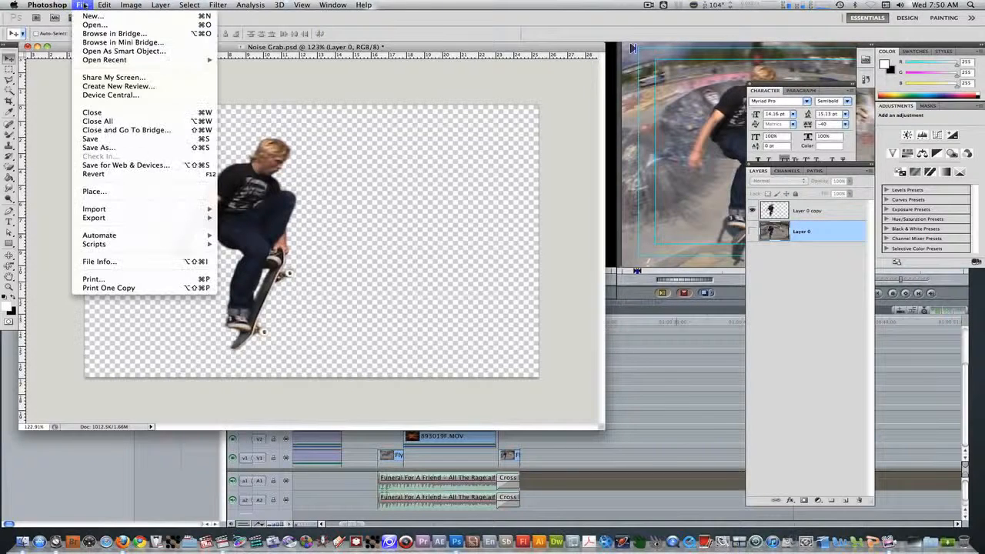
{"action": "left_click", "coordinate": [112, 147]}
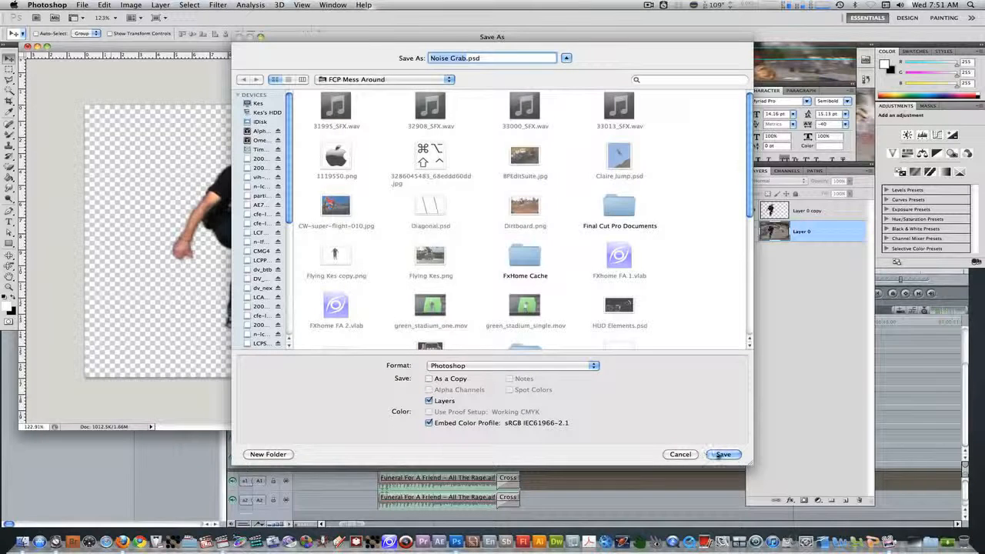
{"action": "left_click", "coordinate": [680, 455]}
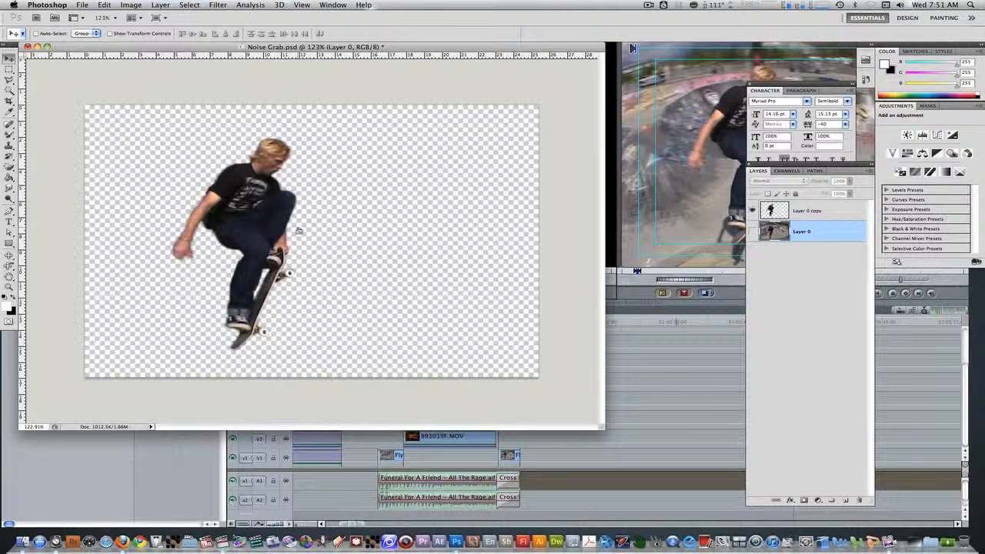
Step: Switch back to Final Cut Pro and open the layered Nose Grab.psd from the Style Framing Tutorial bin in the timeline
{"action": "key", "text": "super+Tab"}
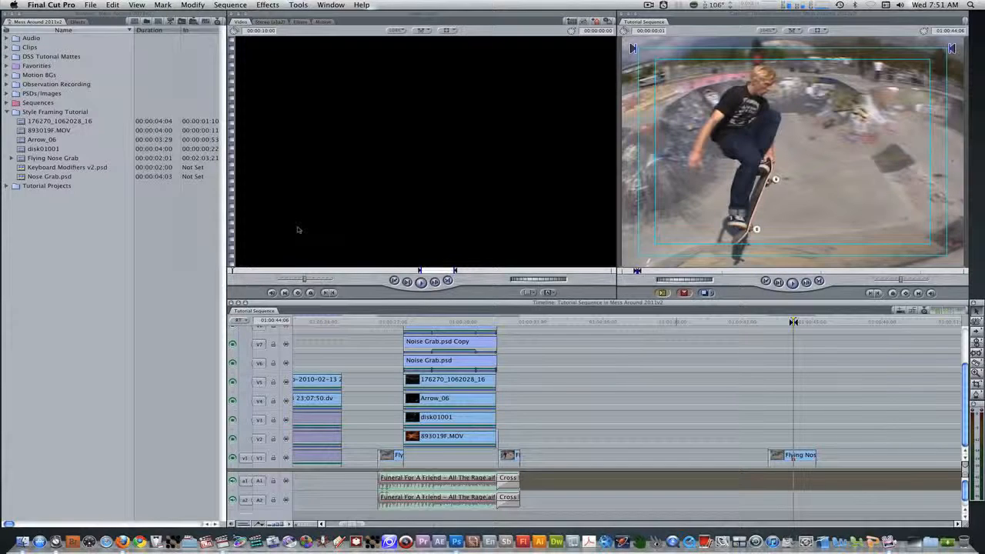
{"action": "left_click", "coordinate": [20, 177]}
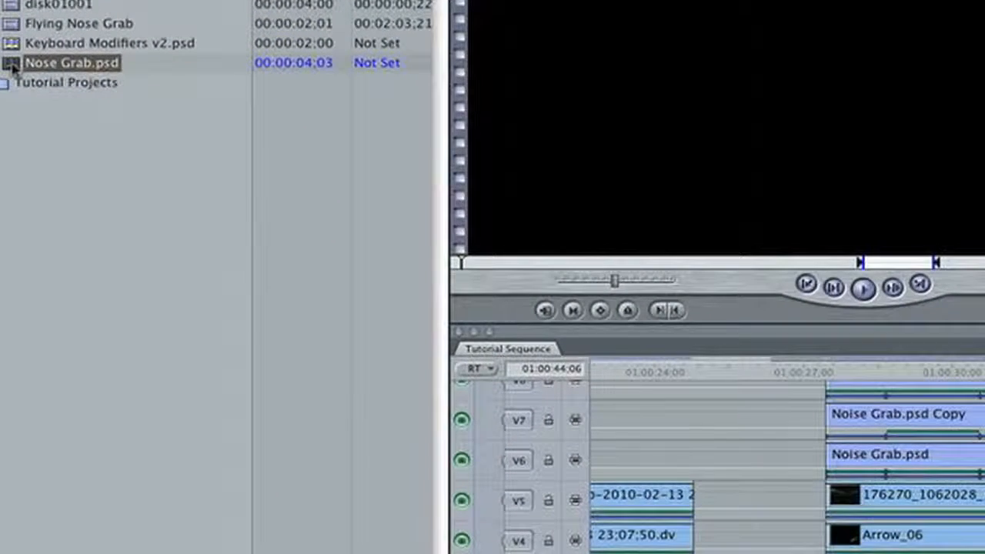
{"action": "double_click", "coordinate": [12, 66]}
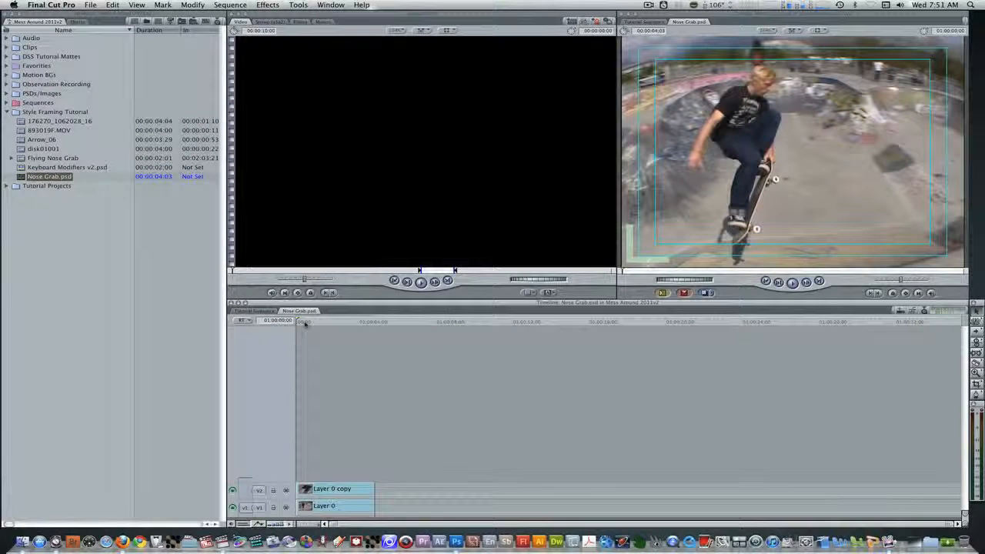
Step: Inspect both layers of Nose Grab.psd by temporarily disabling the Layer 0 background clip and enabling it again
{"action": "left_click", "coordinate": [322, 489]}
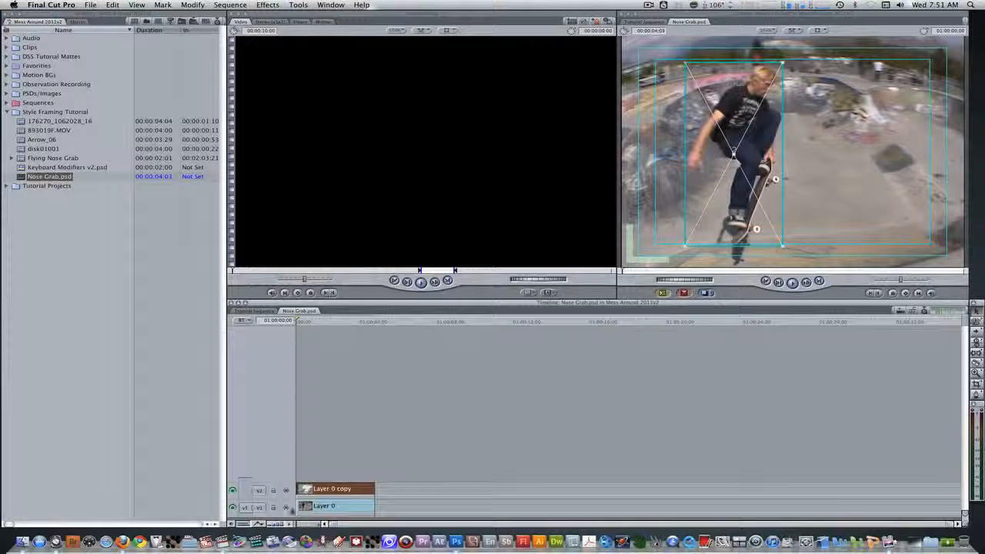
{"action": "left_click", "coordinate": [324, 507]}
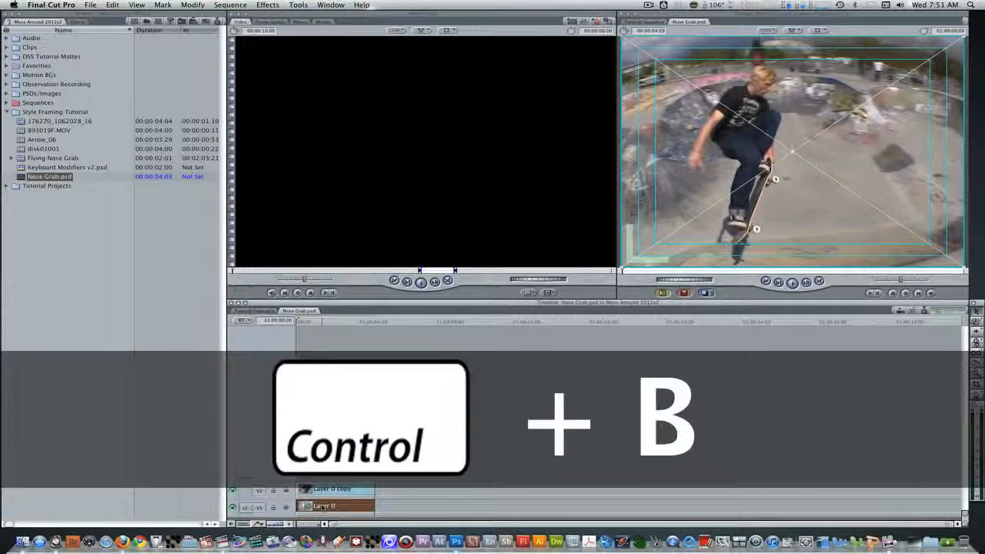
{"action": "key", "text": "ctrl+b"}
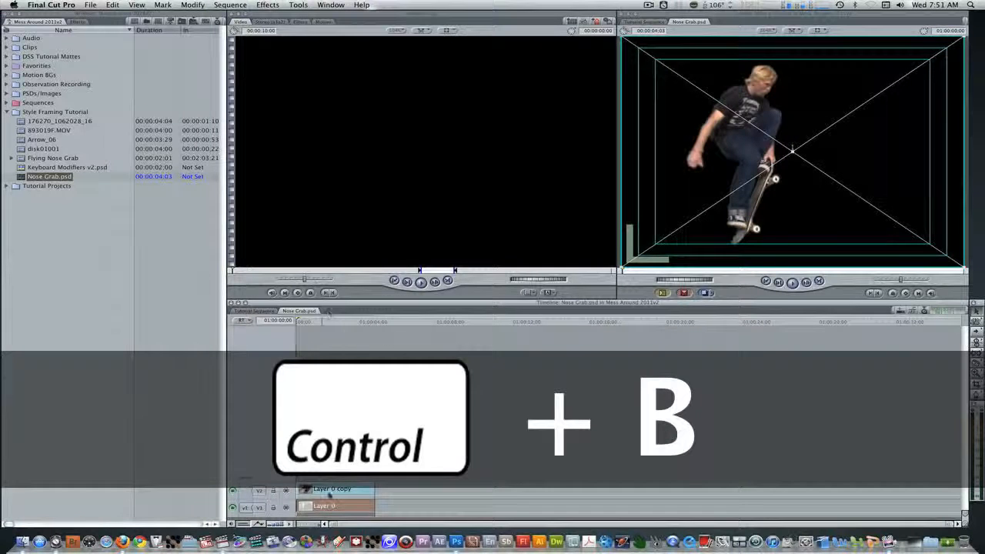
{"action": "left_click", "coordinate": [324, 489]}
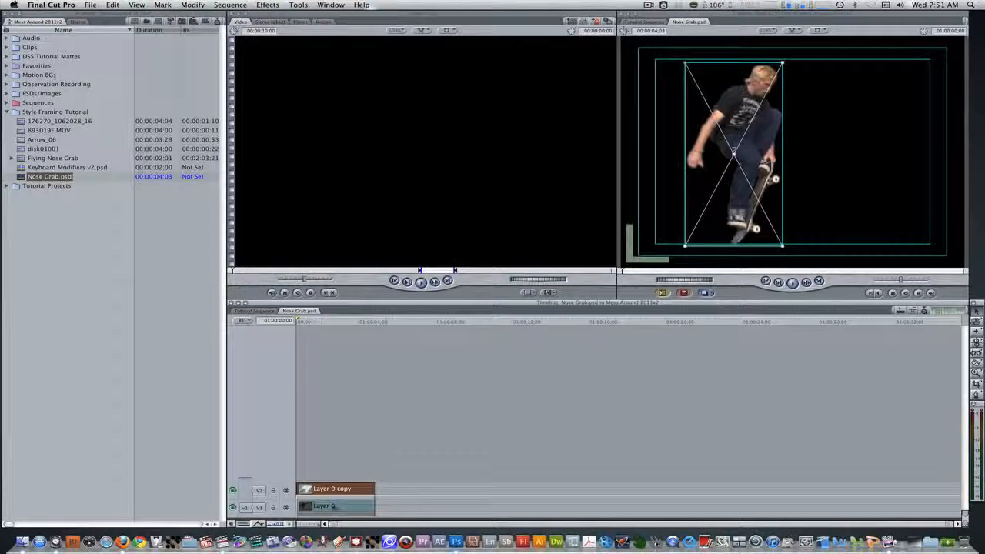
{"action": "left_click", "coordinate": [333, 506]}
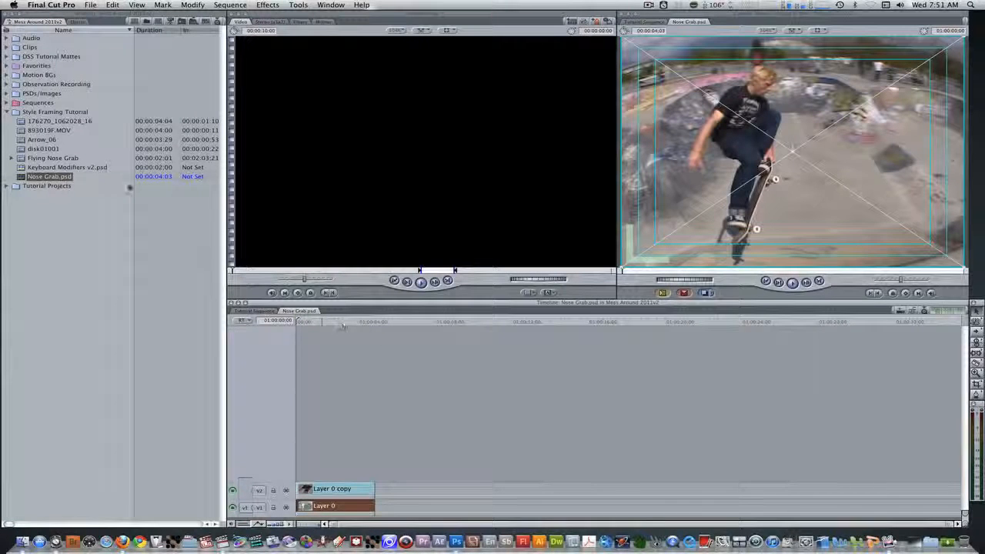
Step: Duplicate Nose Grab.psd in the Style Framing Tutorial bin and rename the original Nose Grab.psd BG
{"action": "left_click", "coordinate": [29, 177]}
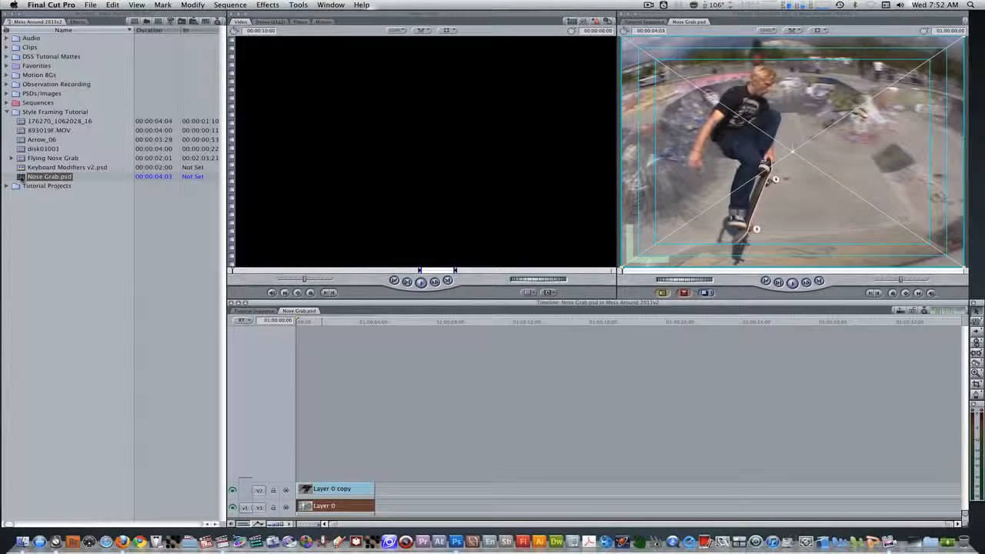
{"action": "left_click", "coordinate": [21, 177]}
{"action": "key", "text": "alt+d"}
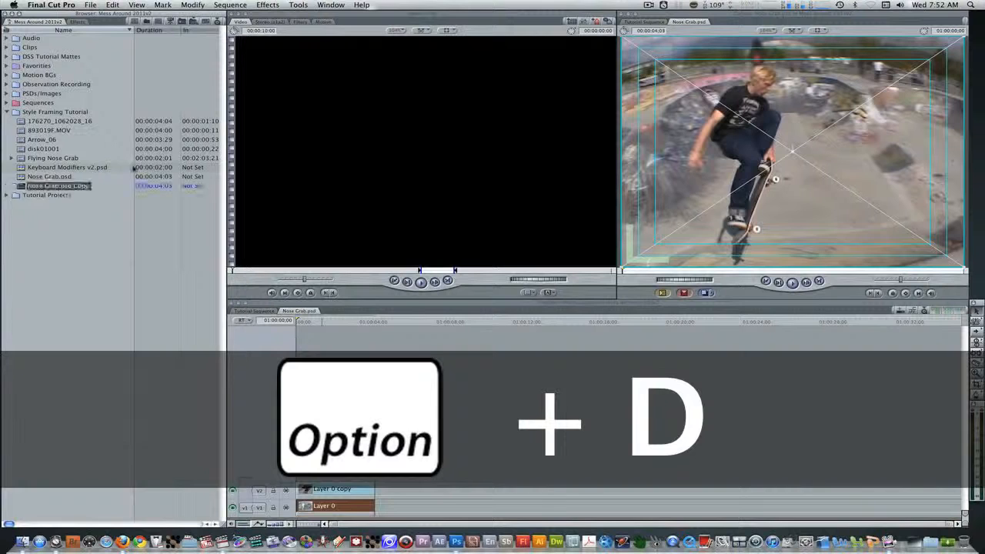
{"action": "left_click", "coordinate": [70, 178]}
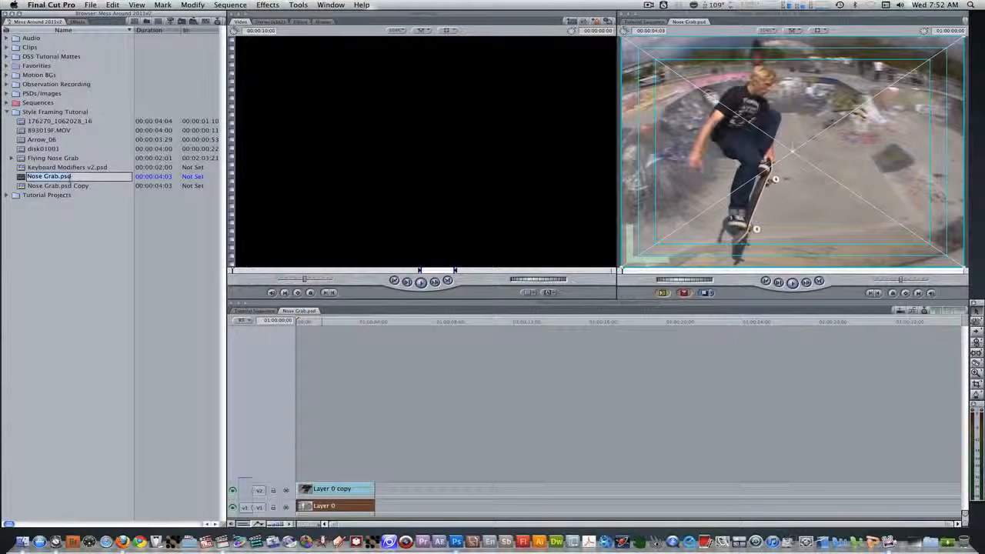
{"action": "type", "text": "BG"}
Step: Rename the duplicated sequence Nose Grab.psd CO and return to the open BG sequence's timeline
{"action": "left_click", "coordinate": [61, 186]}
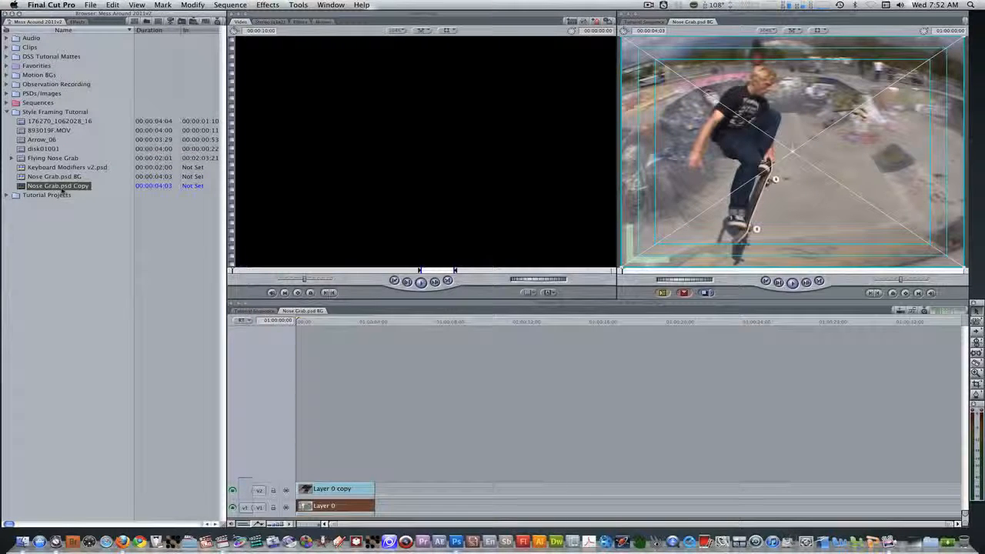
{"action": "left_click", "coordinate": [62, 186]}
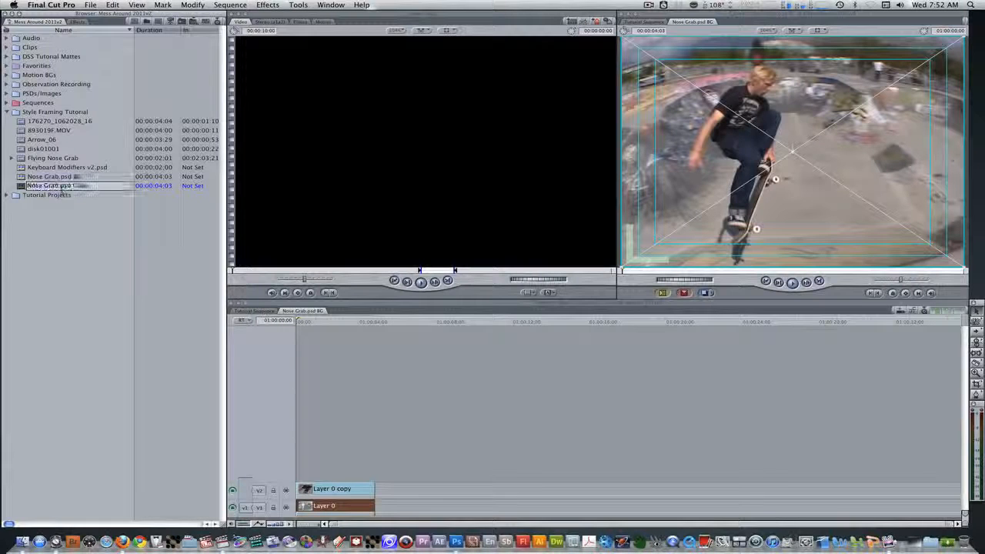
{"action": "key", "text": "BackSpace"}
{"action": "key", "text": "BackSpace"}
{"action": "key", "text": "BackSpace"}
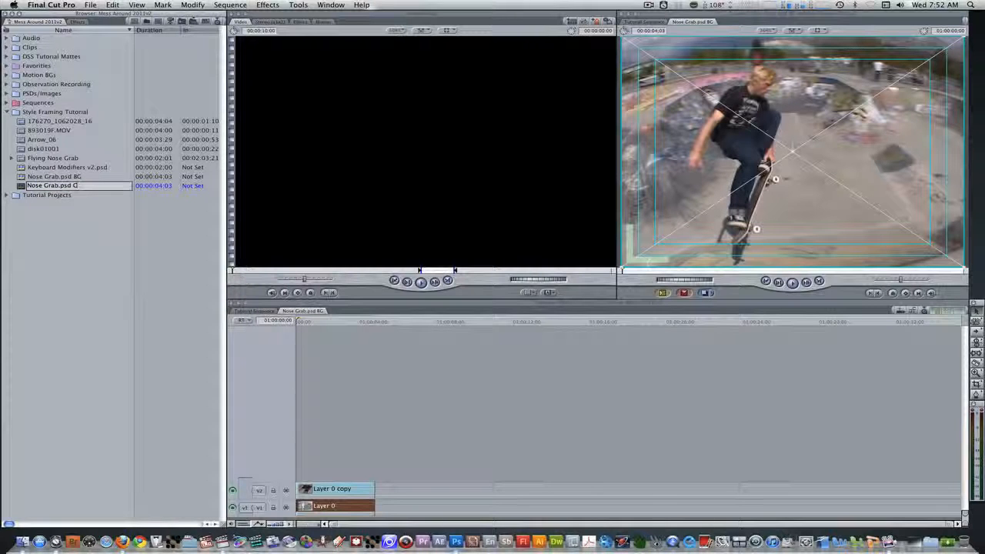
{"action": "type", "text": "C"}
{"action": "left_click", "coordinate": [85, 209]}
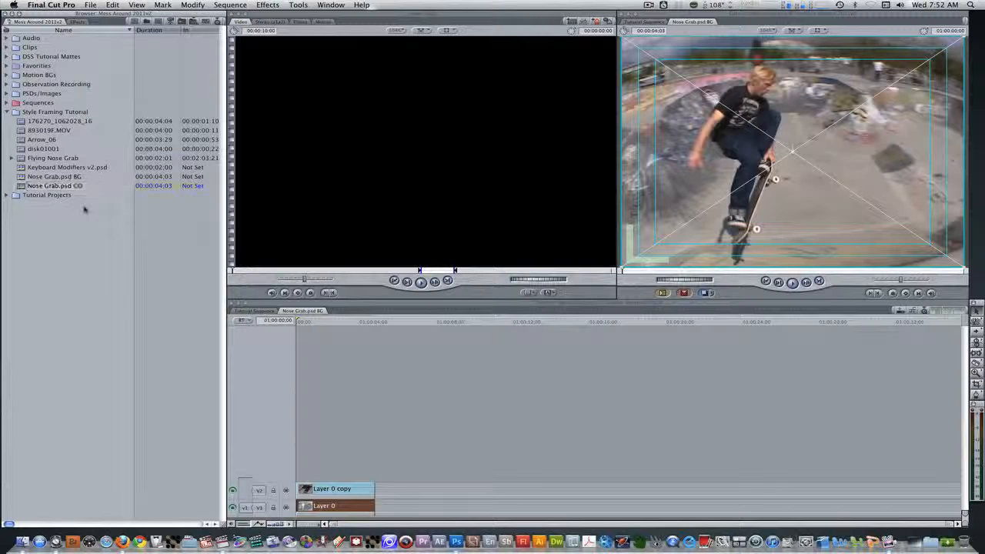
{"action": "left_click", "coordinate": [390, 314]}
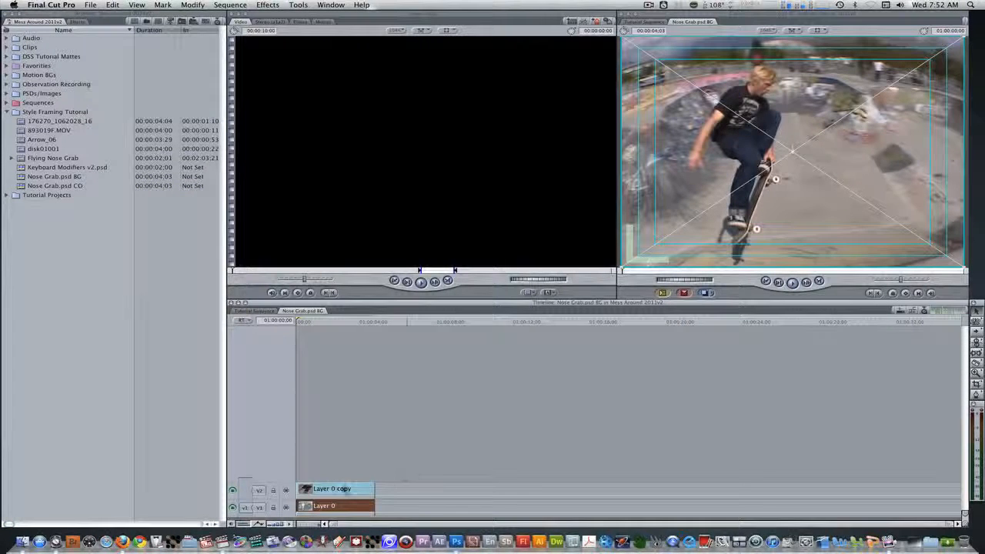
Step: Disable the Layer 0 copy cut-out clip on V2 of the Nose Grab.psd BG sequence
{"action": "left_click", "coordinate": [344, 489]}
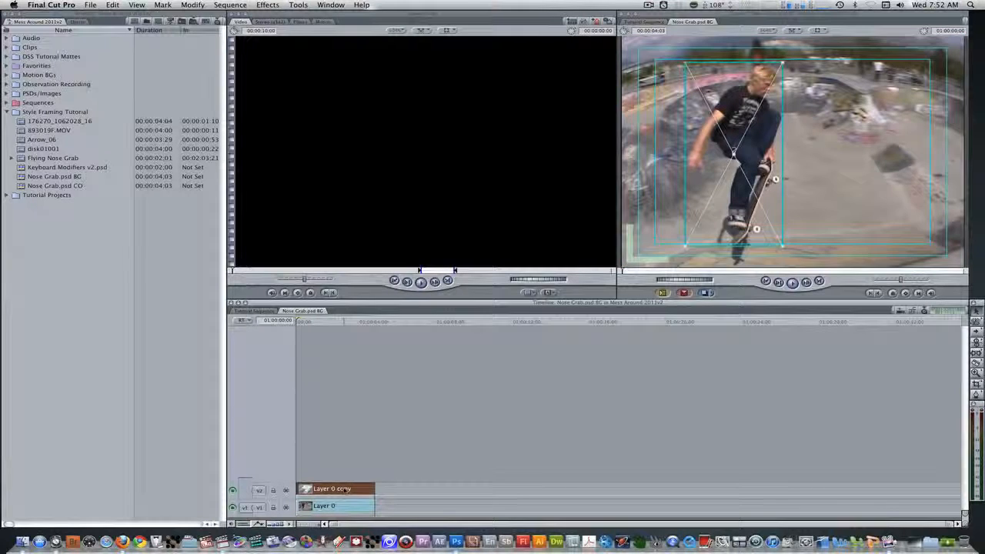
{"action": "key", "text": "ctrl+b"}
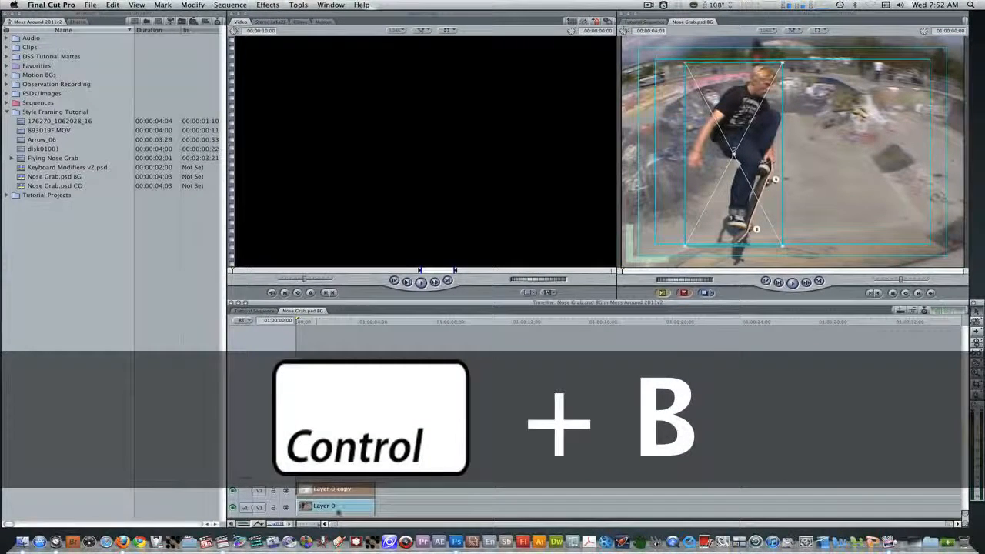
{"action": "left_click", "coordinate": [337, 511]}
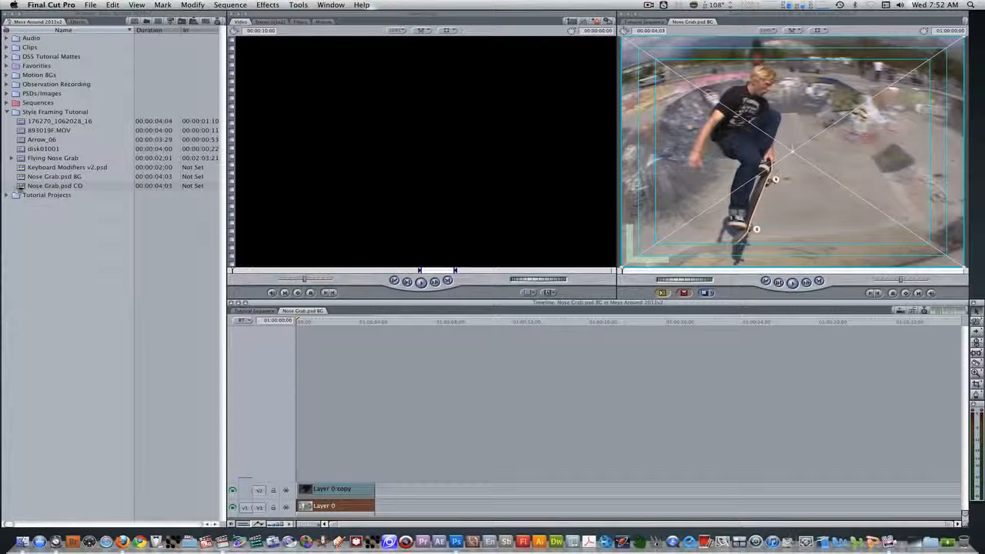
Step: Open the Nose Grab.psd CO sequence, disable its Layer 0 background clip, and close both Nose Grab sequences
{"action": "double_click", "coordinate": [21, 186]}
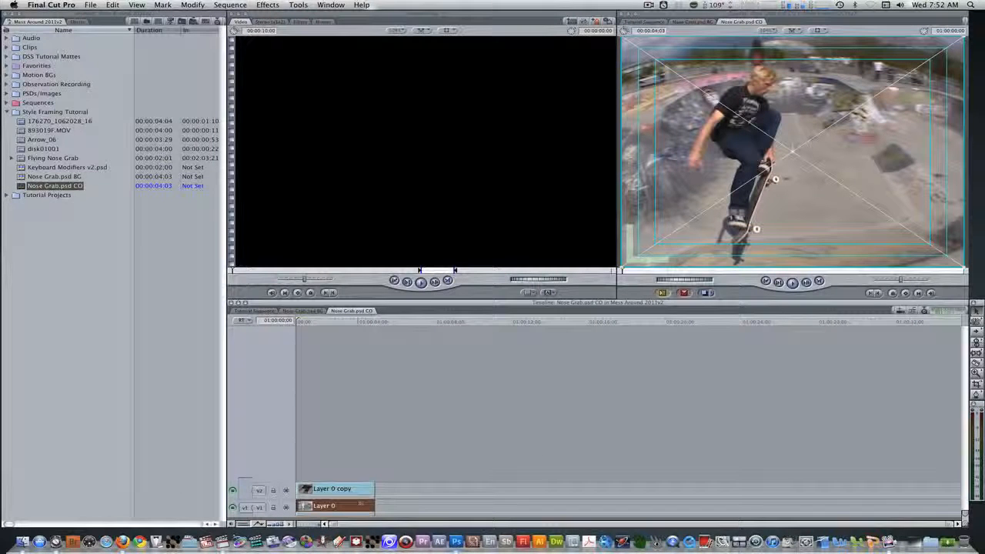
{"action": "key", "text": "ctrl+b"}
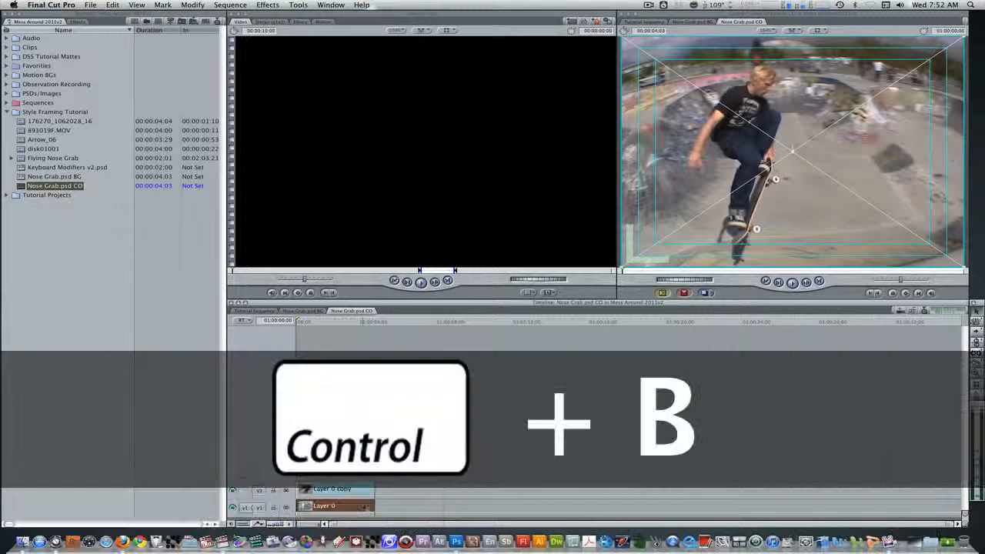
{"action": "left_click", "coordinate": [367, 489]}
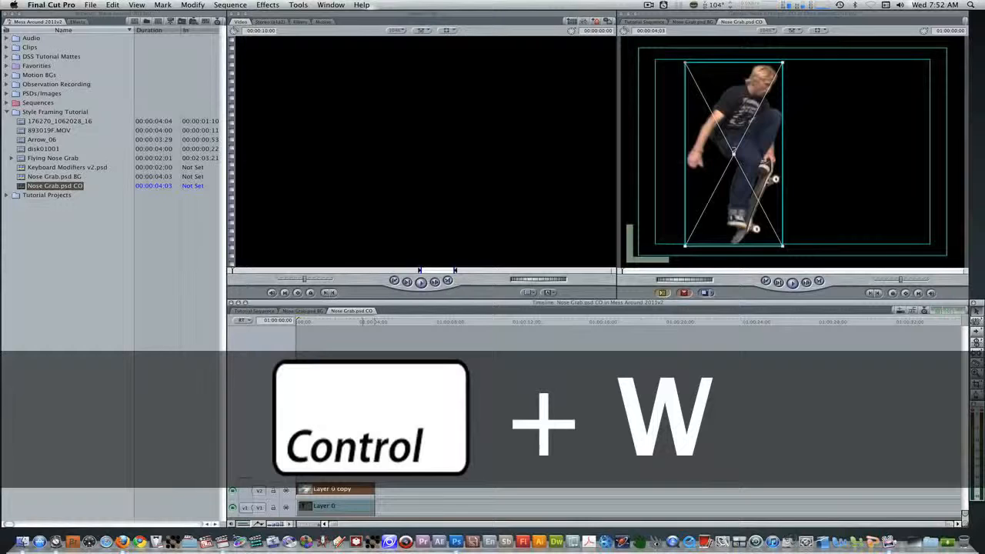
{"action": "key", "text": "ctrl+w"}
{"action": "key", "text": "ctrl+w"}
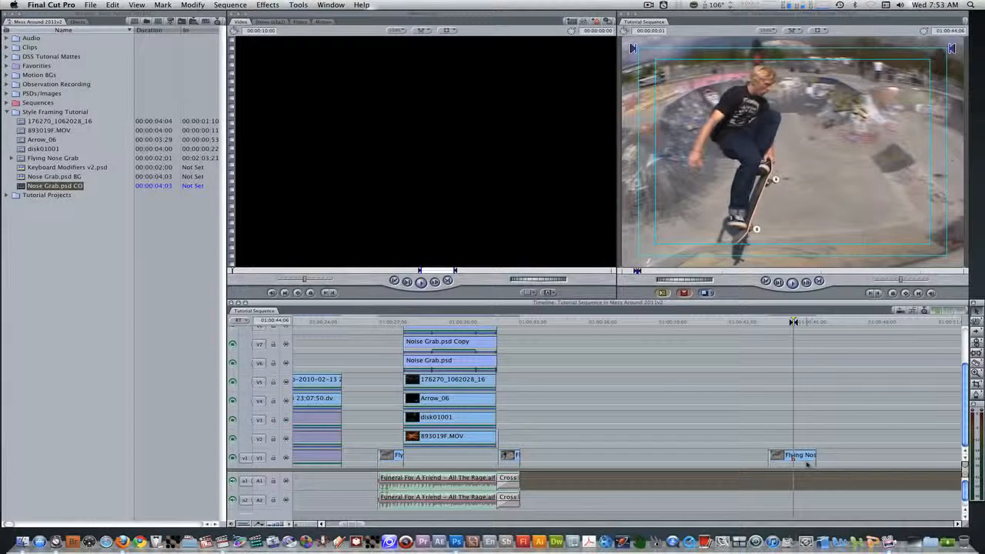
Step: Clear the in and out points in Tutorial Sequence and split the Flying Nose Grab clip at 01:00:44:06
{"action": "key", "text": "alt+x"}
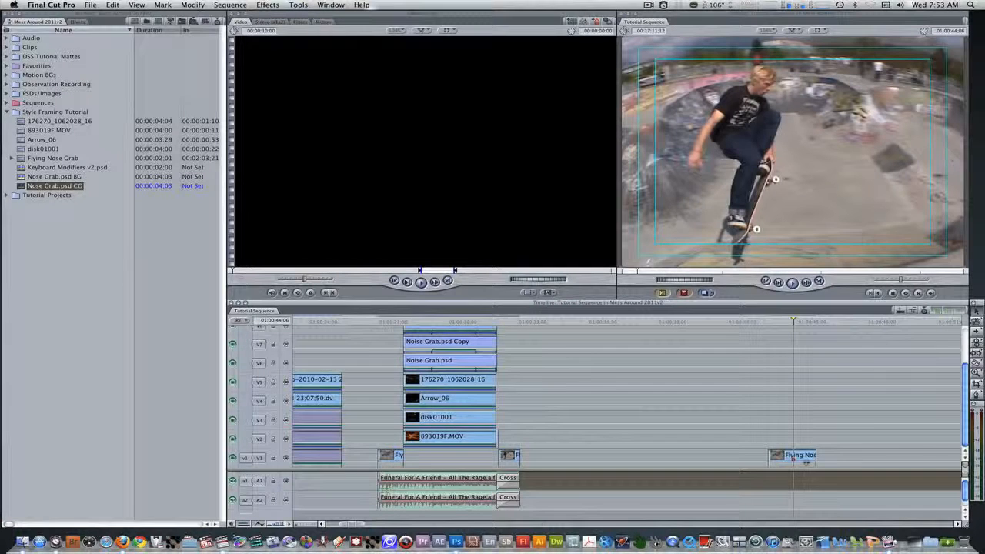
{"action": "key", "text": "ctrl+v"}
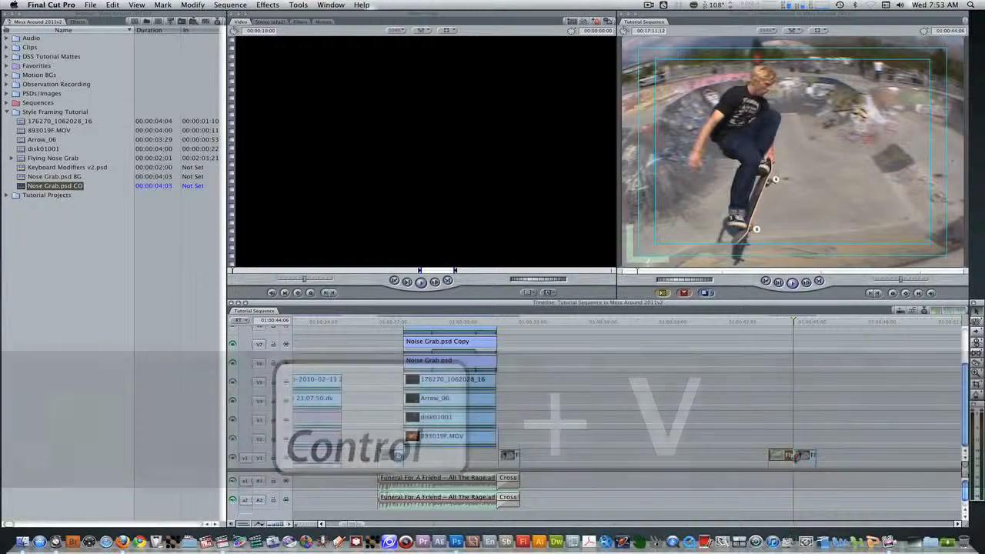
{"action": "left_click", "coordinate": [798, 474]}
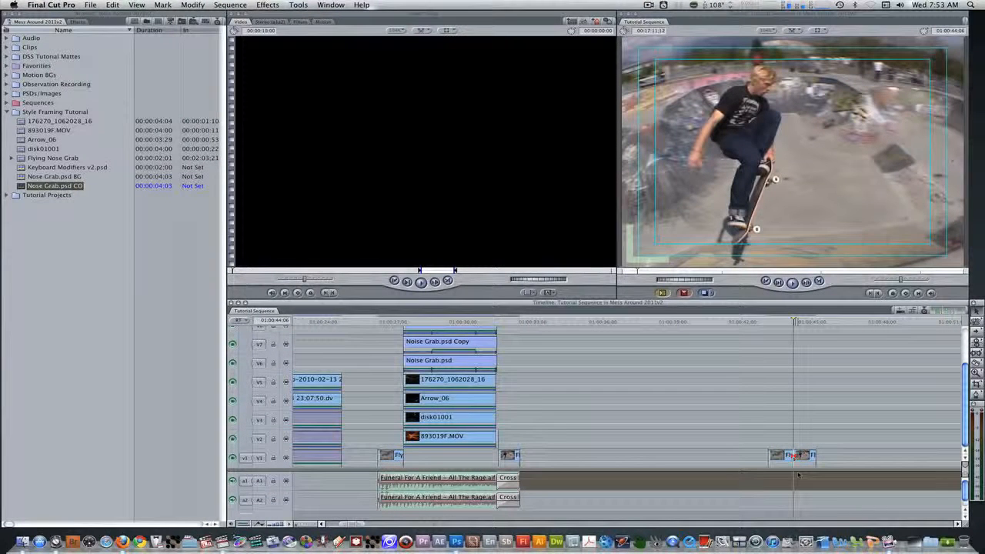
Step: Move the second half of the split Flying Nose Grab clip forward by 4 seconds and 2 frames
{"action": "key", "text": "super+equal"}
{"action": "key", "text": "super+equal"}
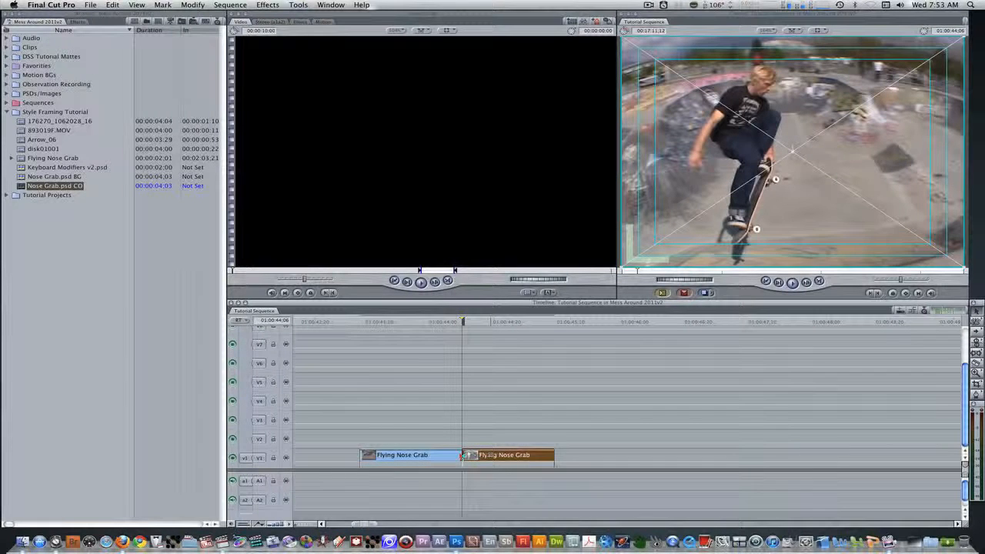
{"action": "type", "text": "+4."}
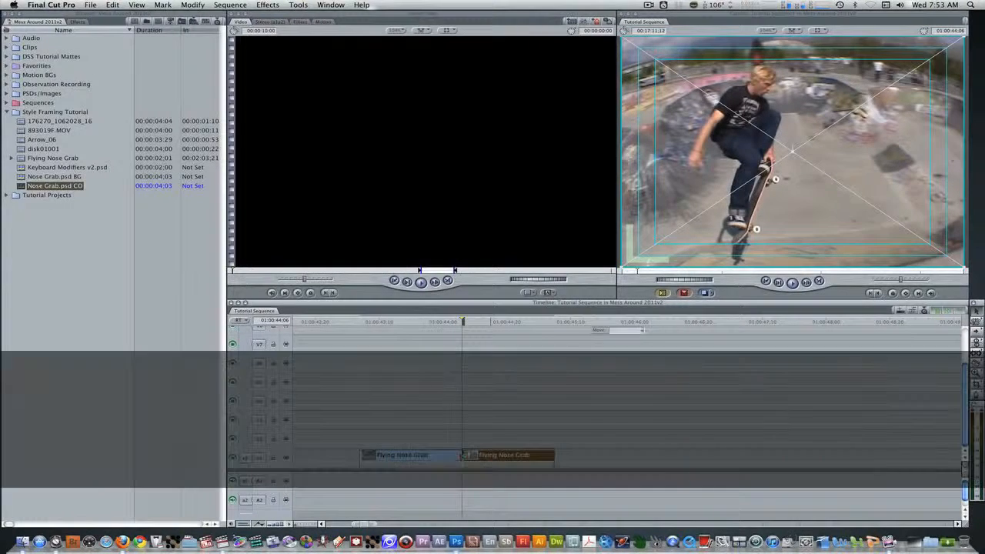
{"action": "type", "text": "02"}
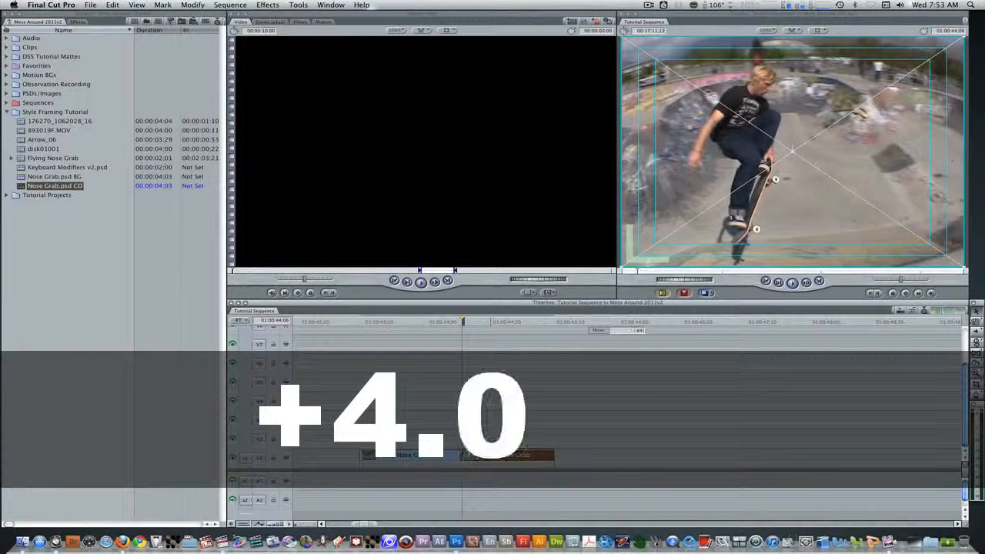
{"action": "key", "text": "Return"}
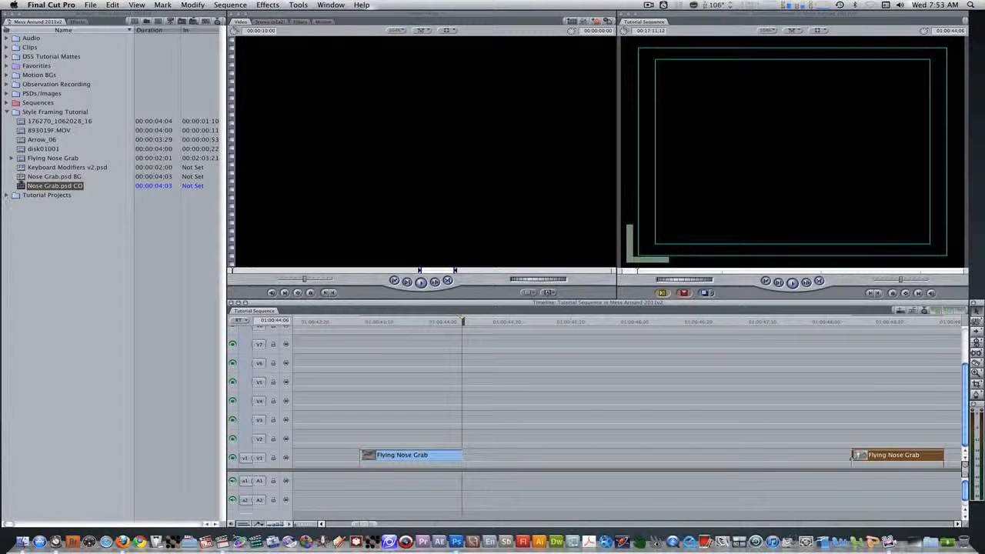
Step: Place Nose Grab.psd BG on V2 in the gap, ending at 01:00:48:08, and trim its start to 01:00:48:05
{"action": "left_click_drag", "start_coordinate": [20, 179], "coordinate": [469, 438]}
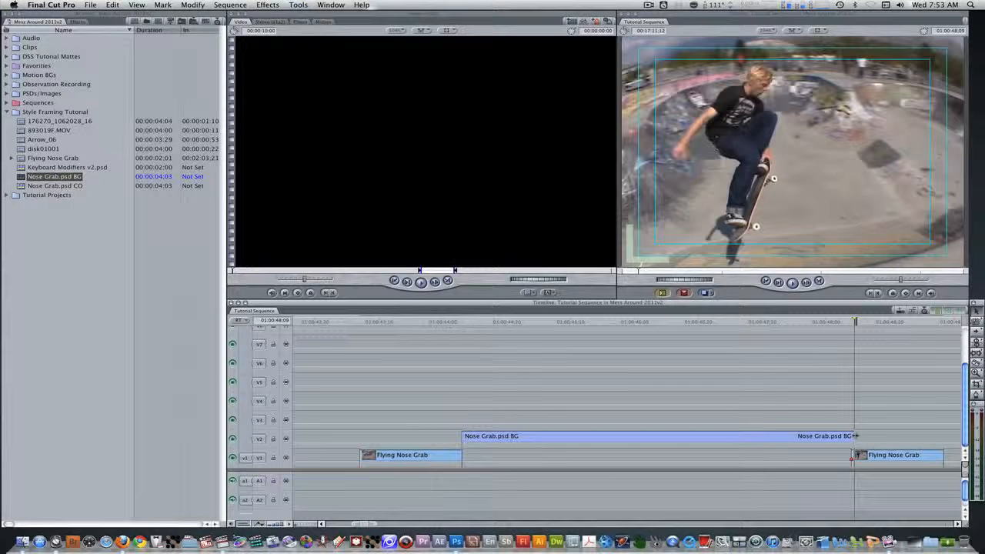
{"action": "left_click_drag", "start_coordinate": [854, 436], "coordinate": [849, 435]}
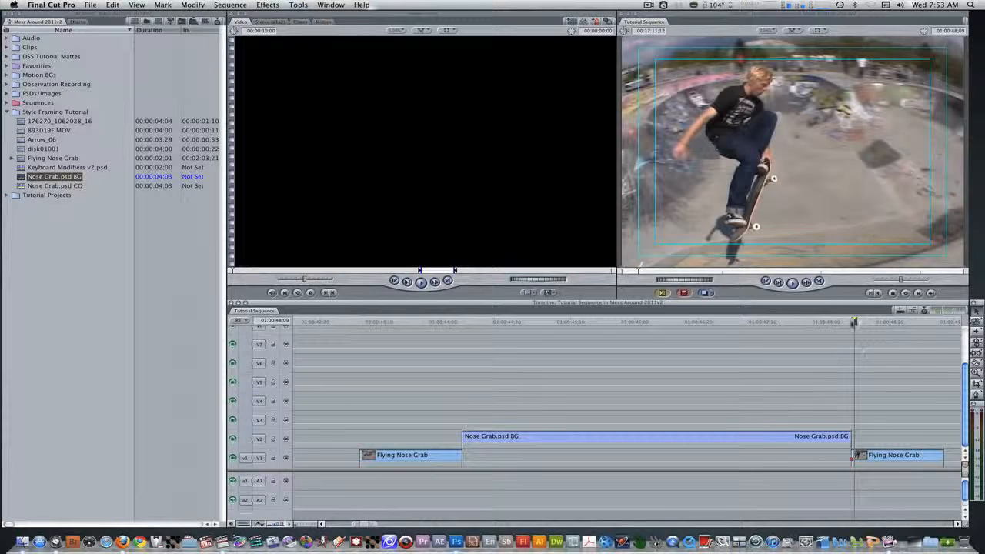
{"action": "left_click", "coordinate": [851, 322]}
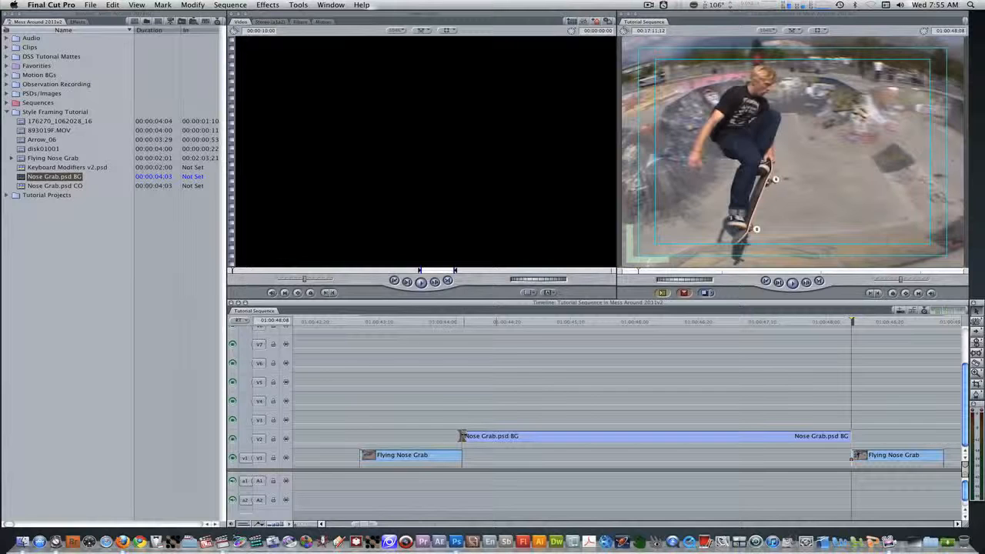
{"action": "key", "text": "Left"}
{"action": "key", "text": "Left"}
{"action": "key", "text": "Left"}
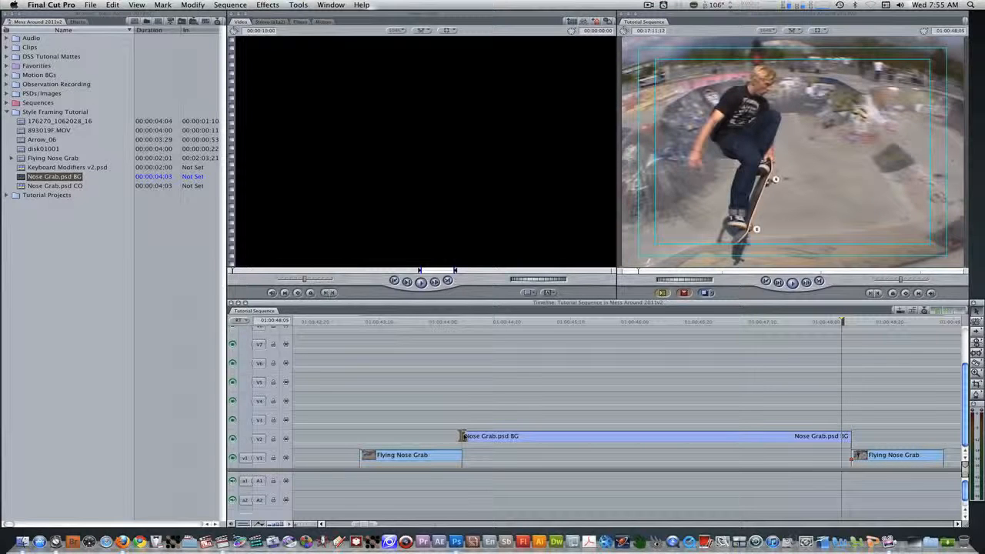
{"action": "key", "text": "e"}
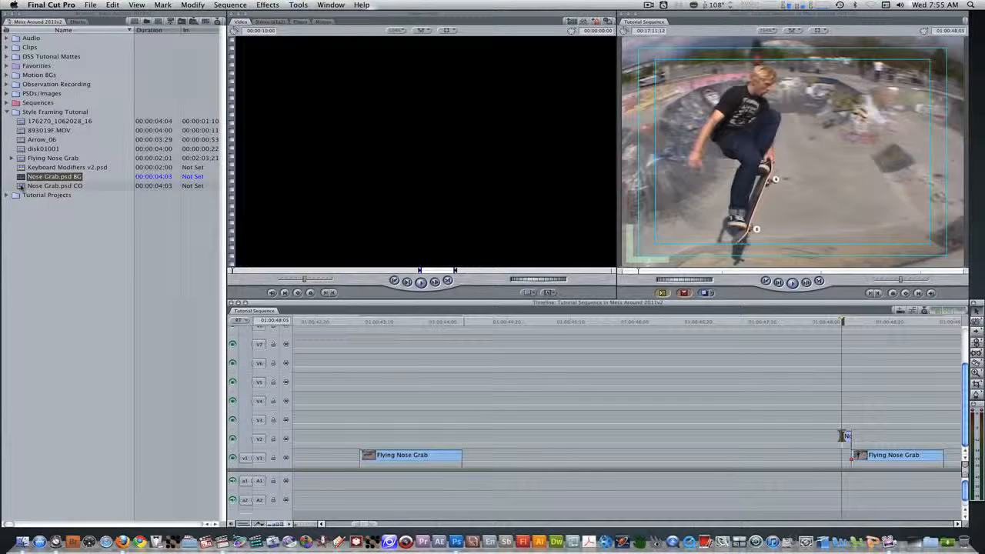
Step: Place Nose Grab.psd CO on V3 starting at 01:00:44:06 and trim its end to 01:00:48:05
{"action": "left_click_drag", "start_coordinate": [20, 186], "coordinate": [464, 419]}
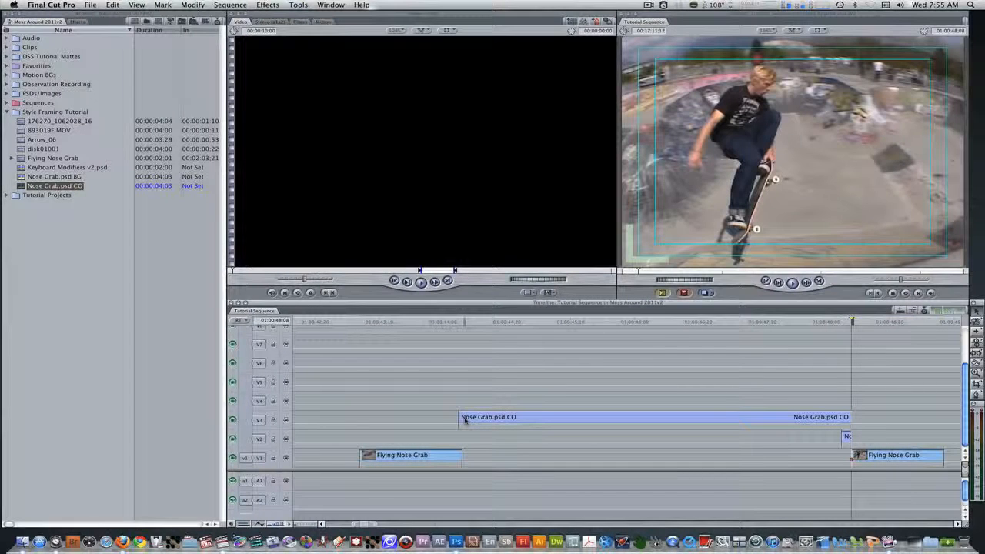
{"action": "left_click", "coordinate": [463, 321]}
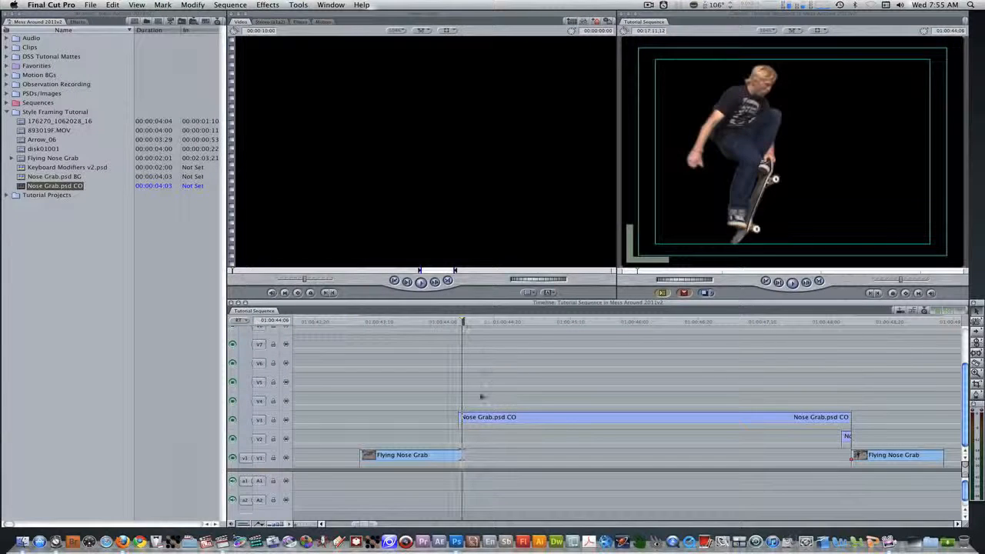
{"action": "left_click_drag", "start_coordinate": [475, 418], "coordinate": [481, 420]}
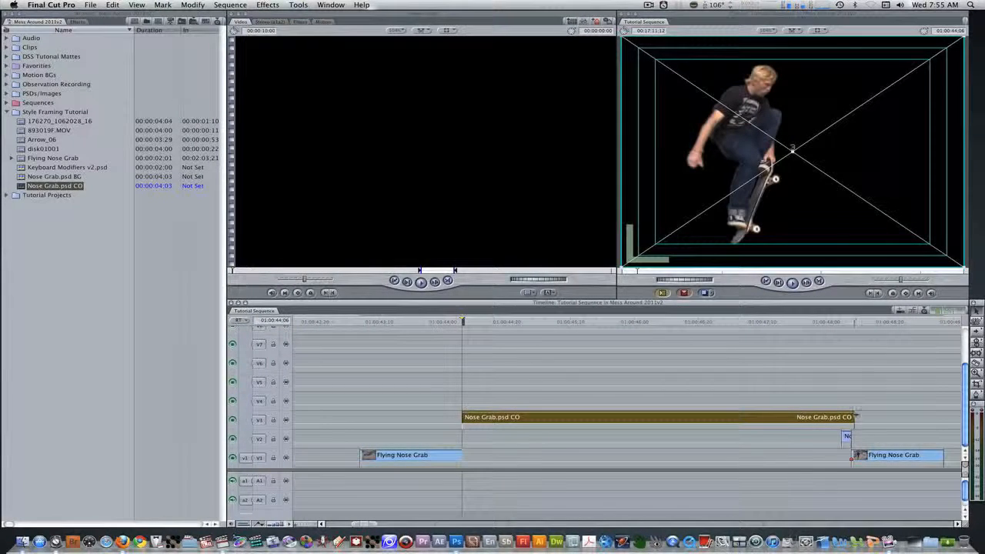
{"action": "left_click", "coordinate": [855, 417]}
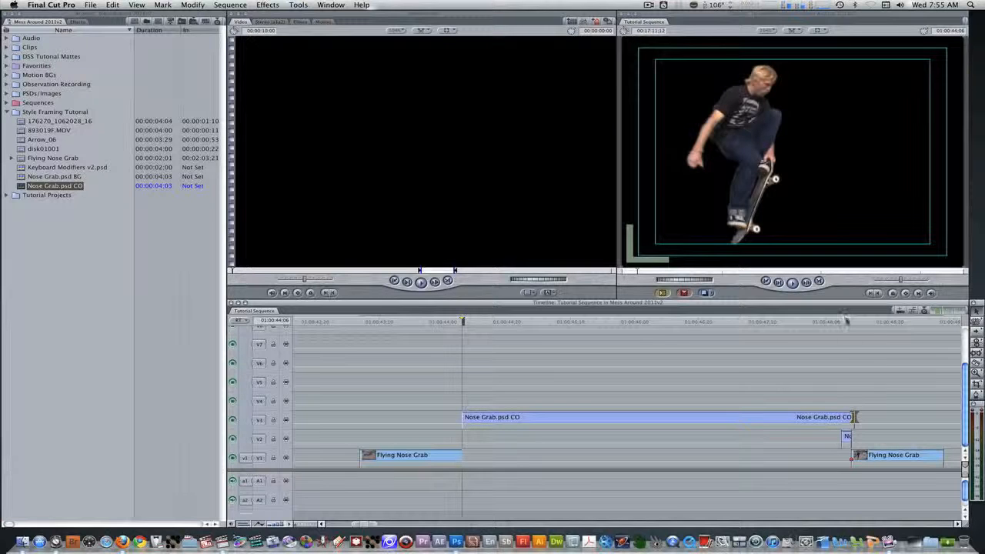
{"action": "left_click", "coordinate": [845, 322]}
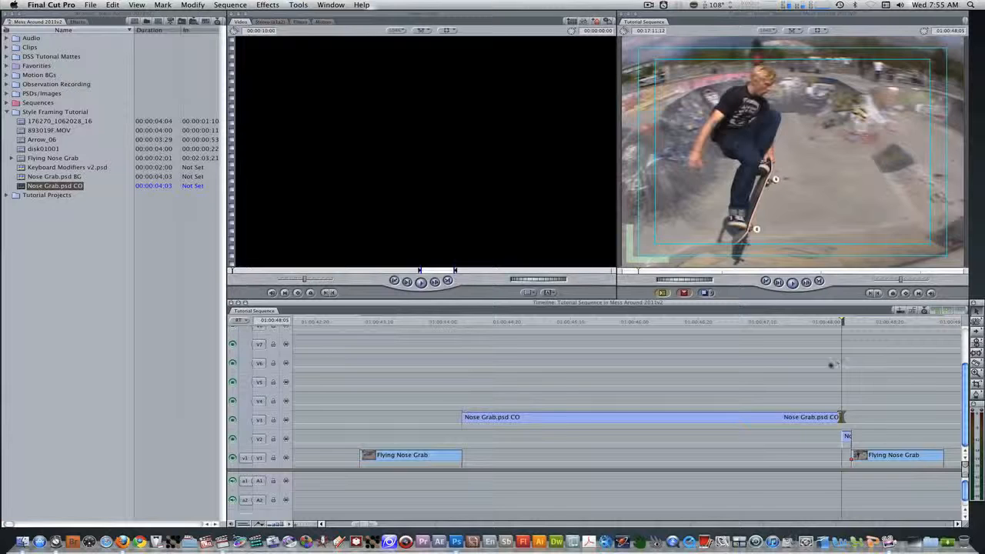
Step: Duplicate the Nose Grab.psd CO clip from V3 onto V4 and V5 directly above it
{"action": "right_click", "coordinate": [740, 424]}
{"action": "left_click", "coordinate": [684, 398]}
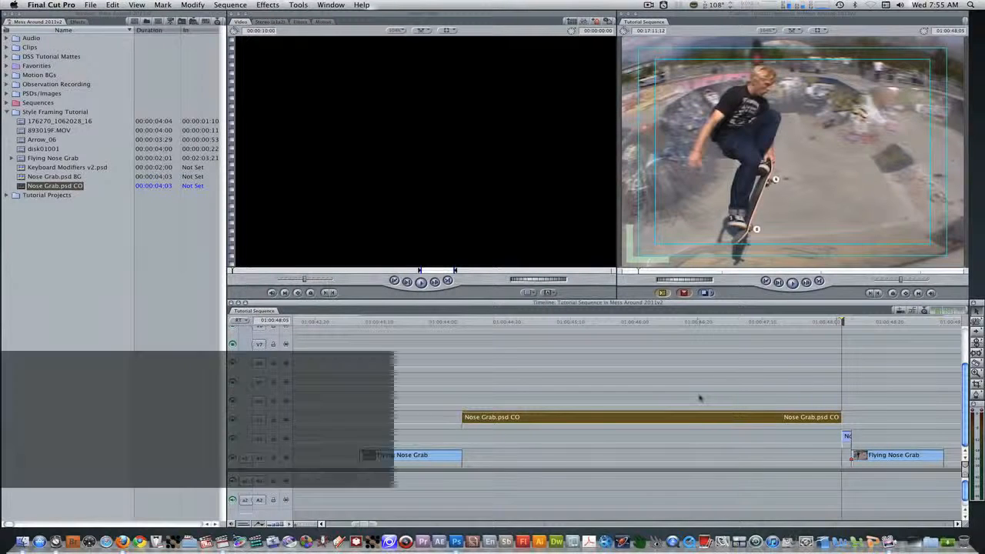
{"action": "left_click_drag", "start_coordinate": [674, 420], "coordinate": [649, 389]}
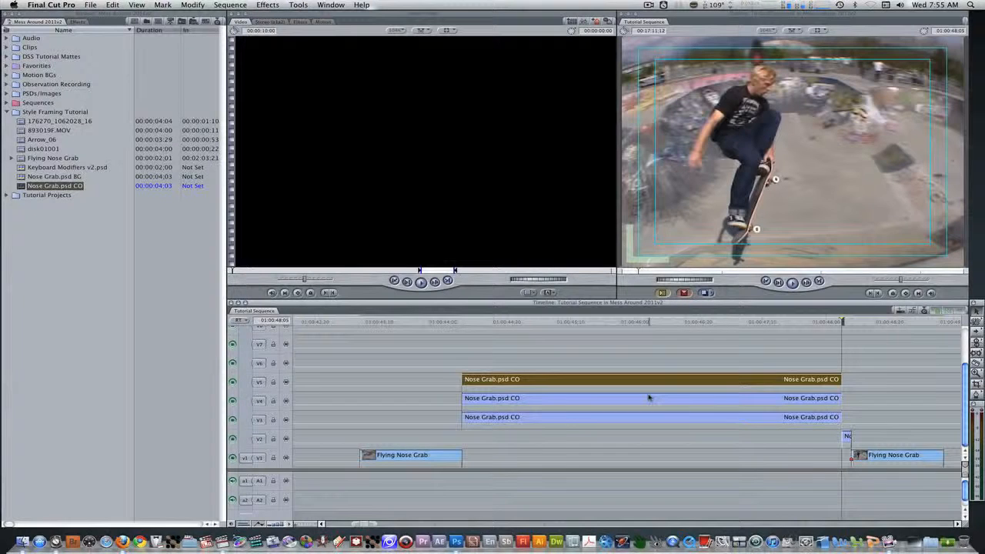
Step: Open the motion settings of the V3 Nose Grab.psd CO clip and add a Center keyframe at its first frame
{"action": "double_click", "coordinate": [604, 420]}
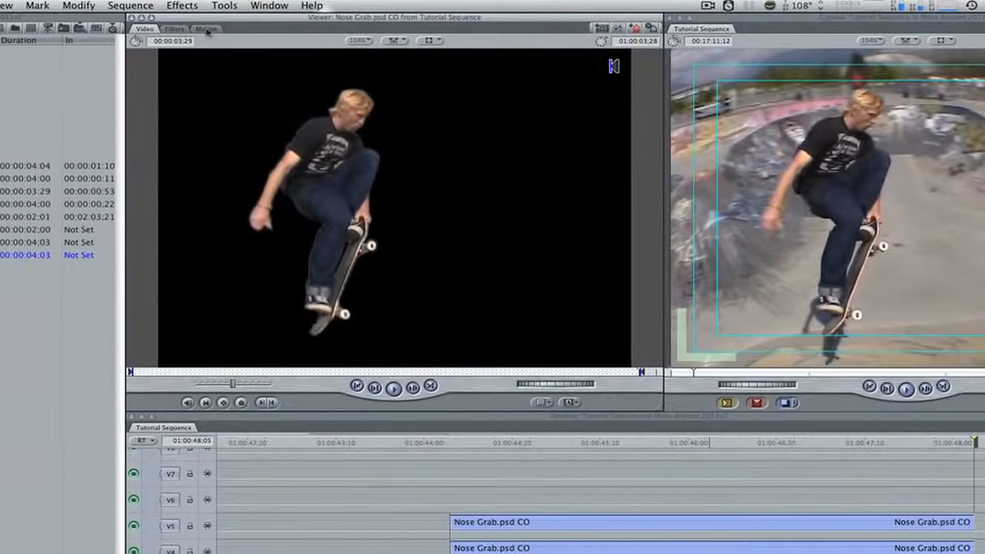
{"action": "left_click", "coordinate": [285, 22]}
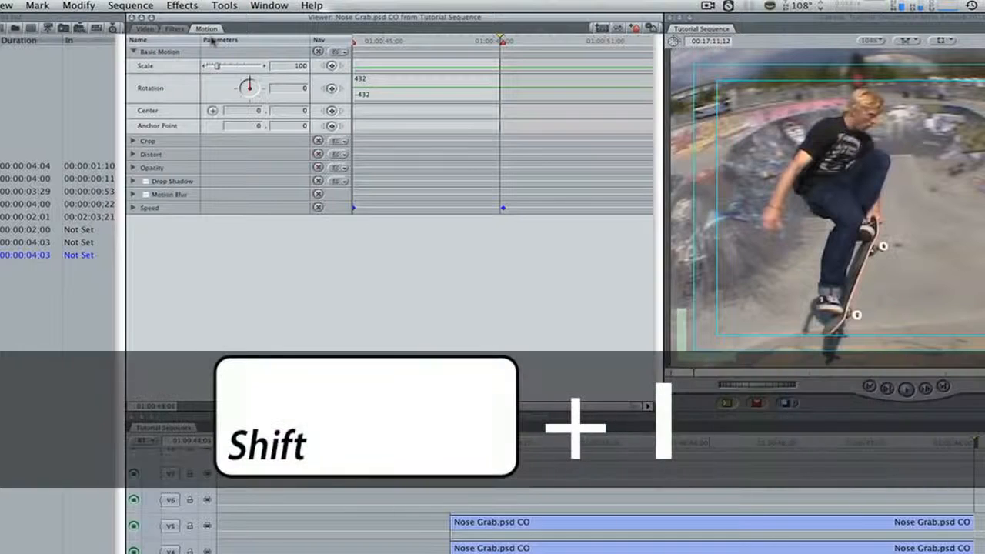
{"action": "key", "text": "shift+i"}
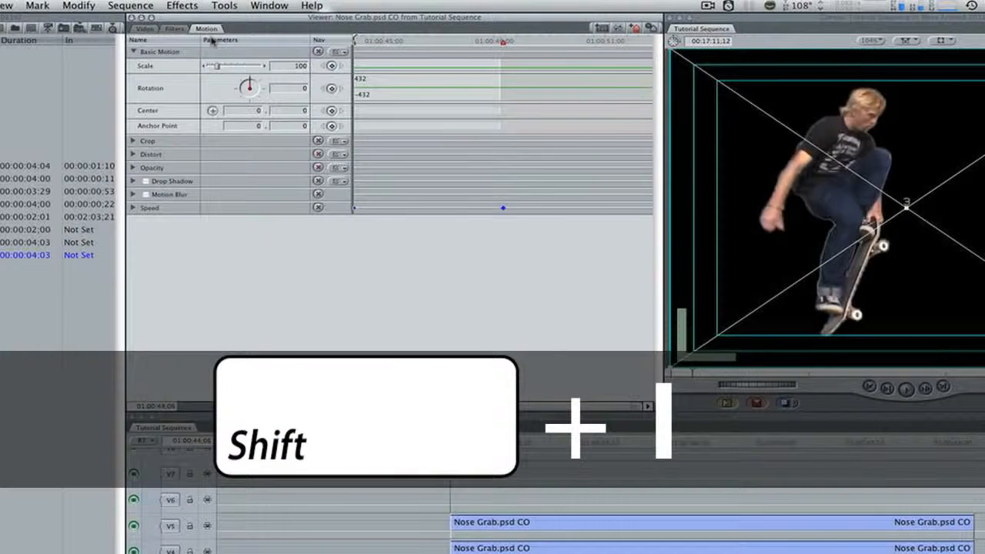
{"action": "left_click", "coordinate": [332, 111]}
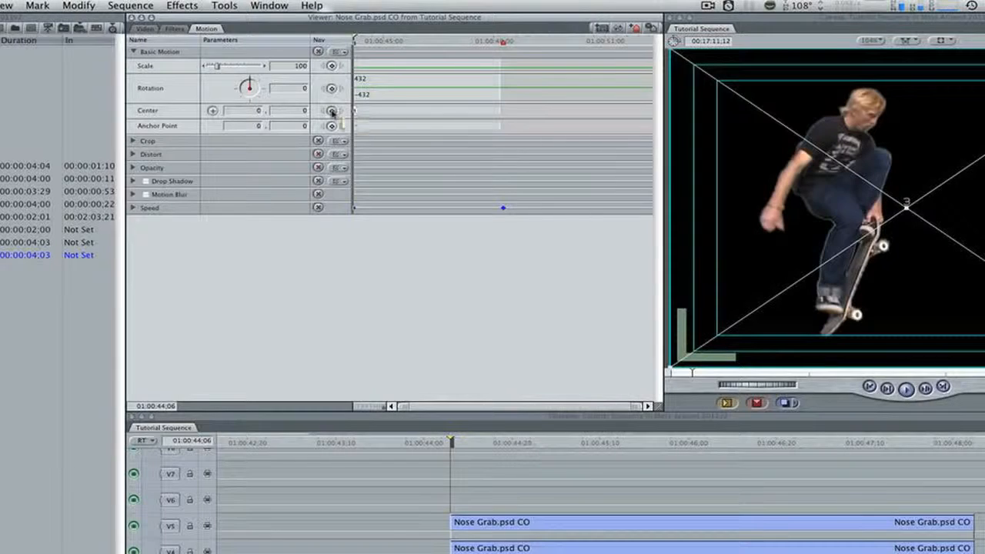
Step: Advance the playhead by 1 second and 6 frames and add a second Center keyframe
{"action": "type", "text": "+1"}
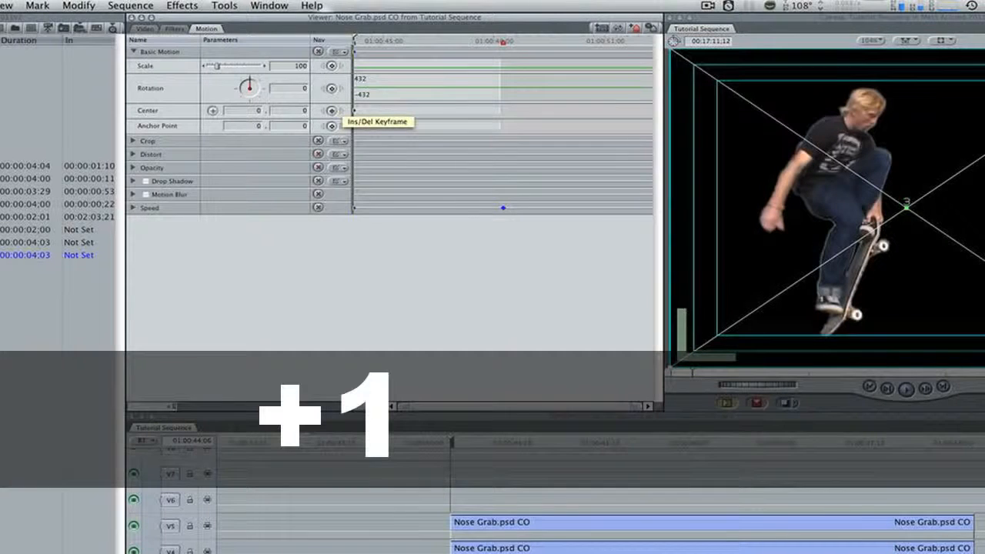
{"action": "type", "text": ".06"}
{"action": "key", "text": "Return"}
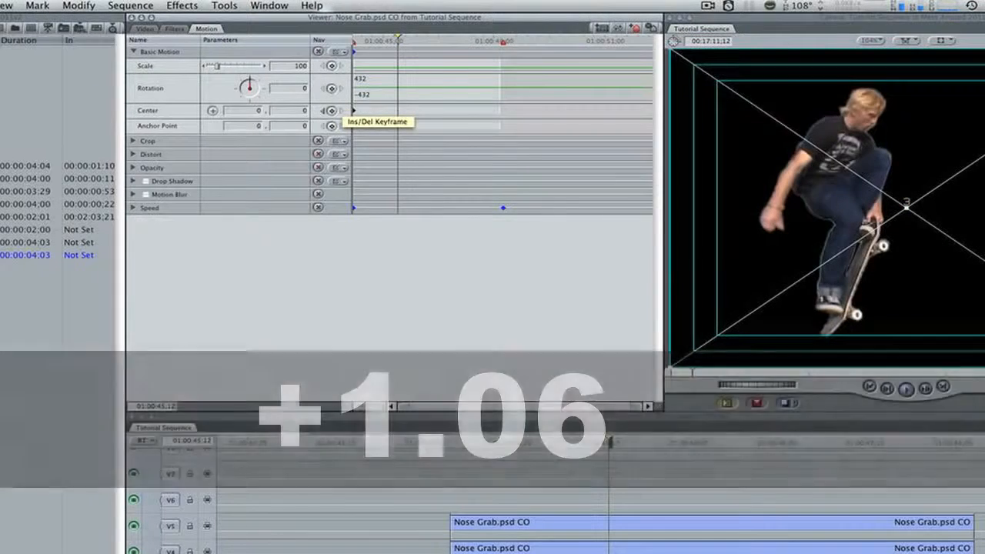
{"action": "left_click", "coordinate": [331, 110]}
Step: Advance the playhead by 1 second and 28 frames and add a third Center keyframe
{"action": "type", "text": "+1"}
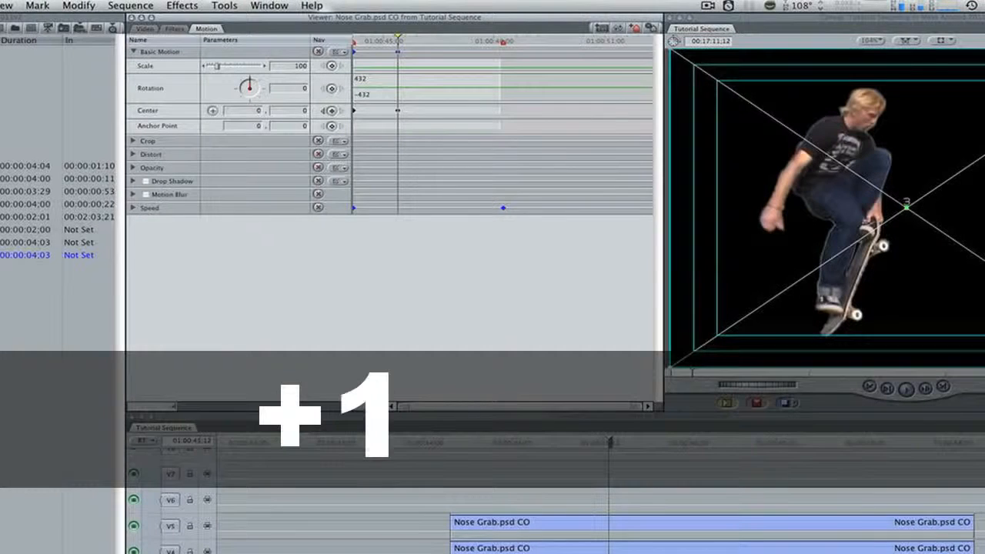
{"action": "type", "text": ".28"}
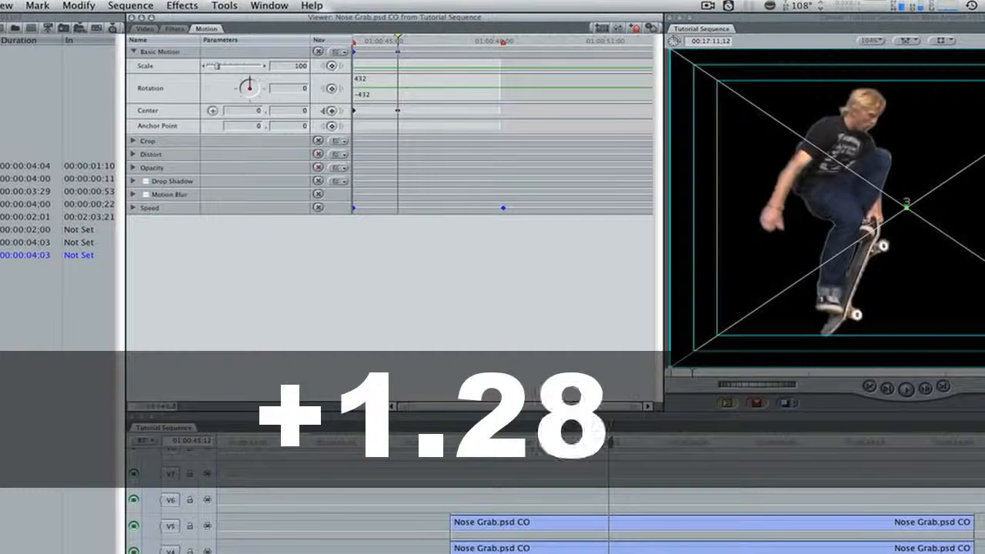
{"action": "key", "text": "Return"}
{"action": "left_click", "coordinate": [332, 110]}
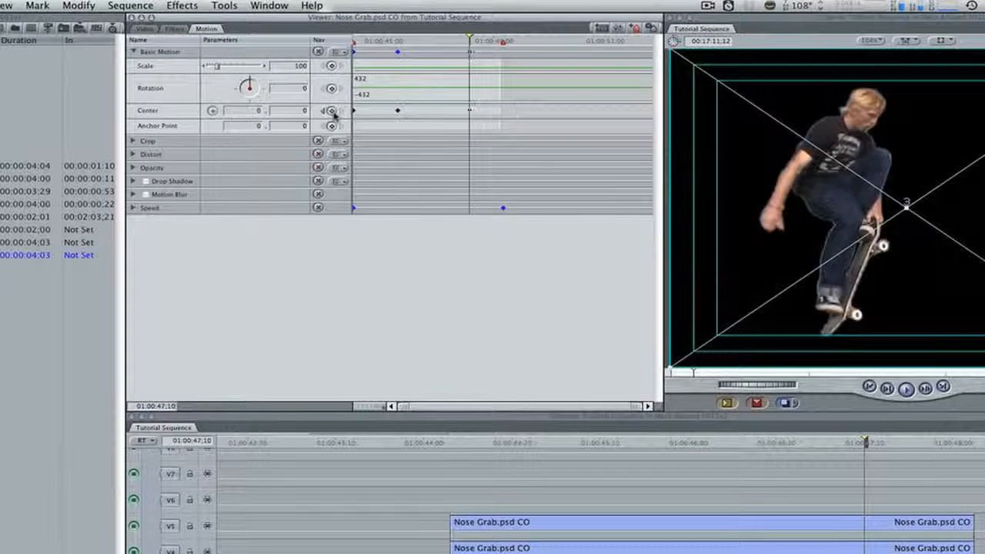
Step: Add a fourth Center keyframe at the clip's last frame and set the third keyframe's horizontal Center value to 90
{"action": "key", "text": "shift+o"}
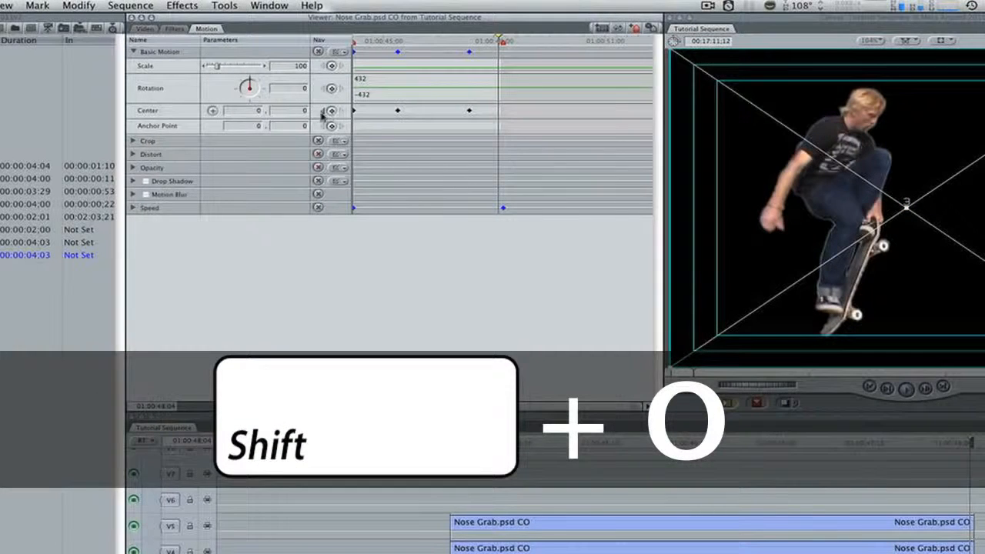
{"action": "left_click", "coordinate": [331, 110]}
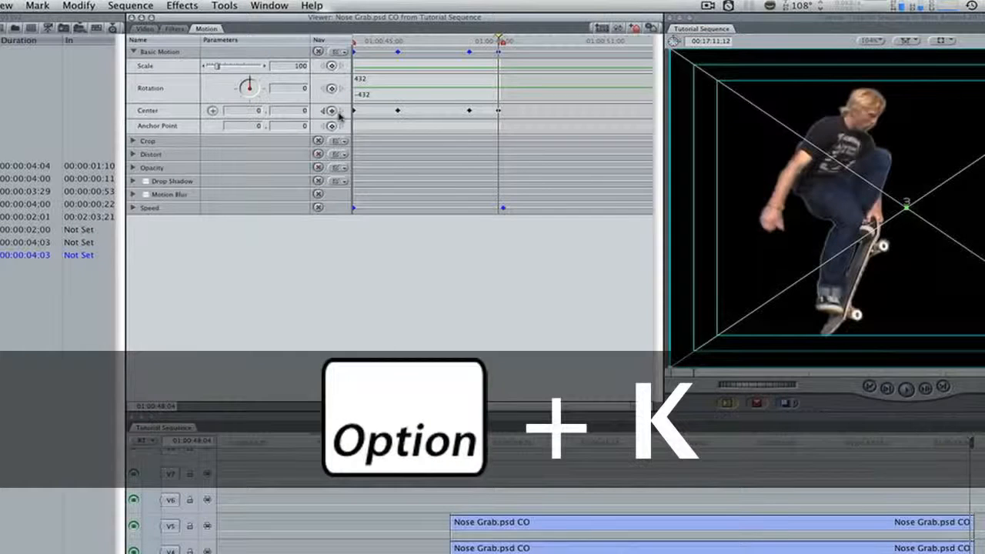
{"action": "key", "text": "alt+k"}
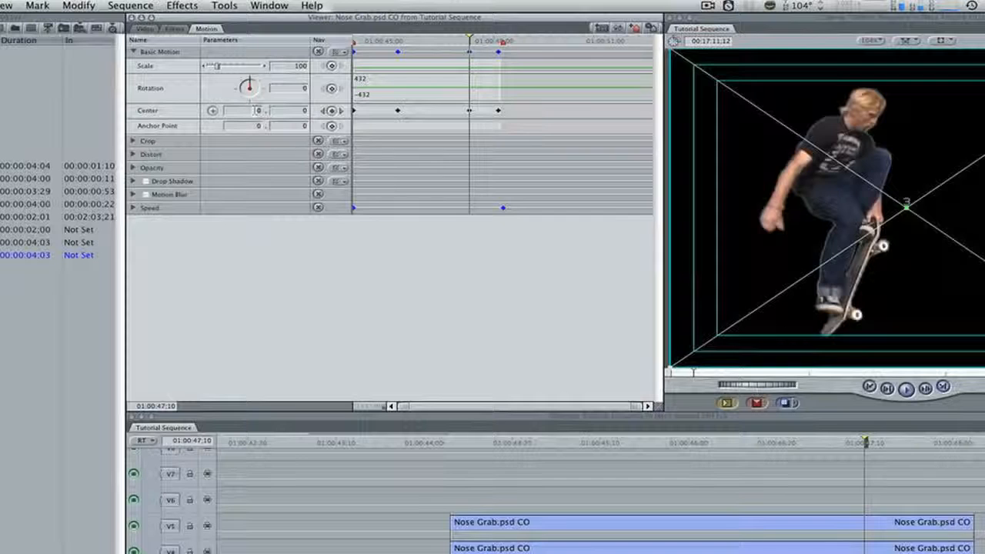
{"action": "type", "text": "90"}
{"action": "key", "text": "Return"}
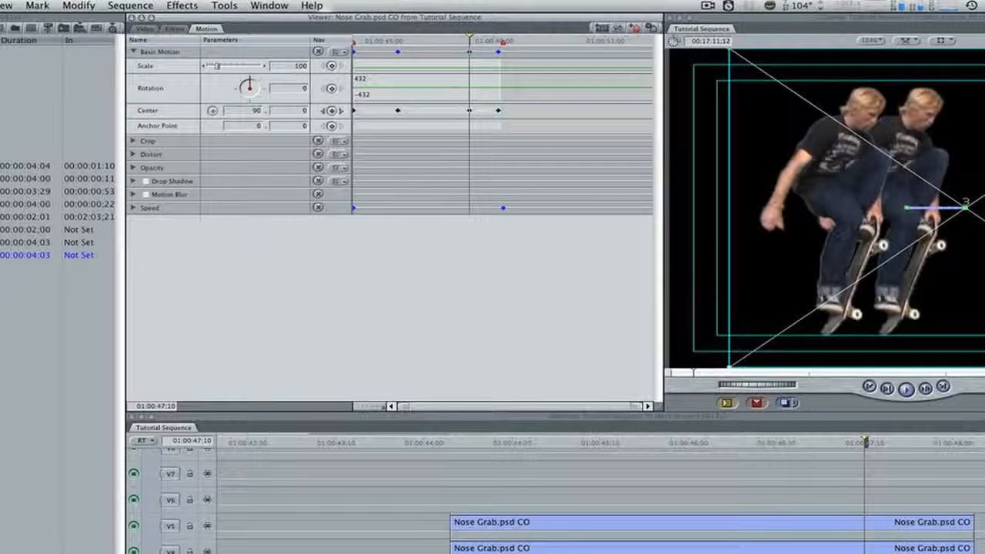
Step: Set the horizontal Center value to 90 at the second keyframe and scrub through the clip to check the movement
{"action": "key", "text": "shift+k"}
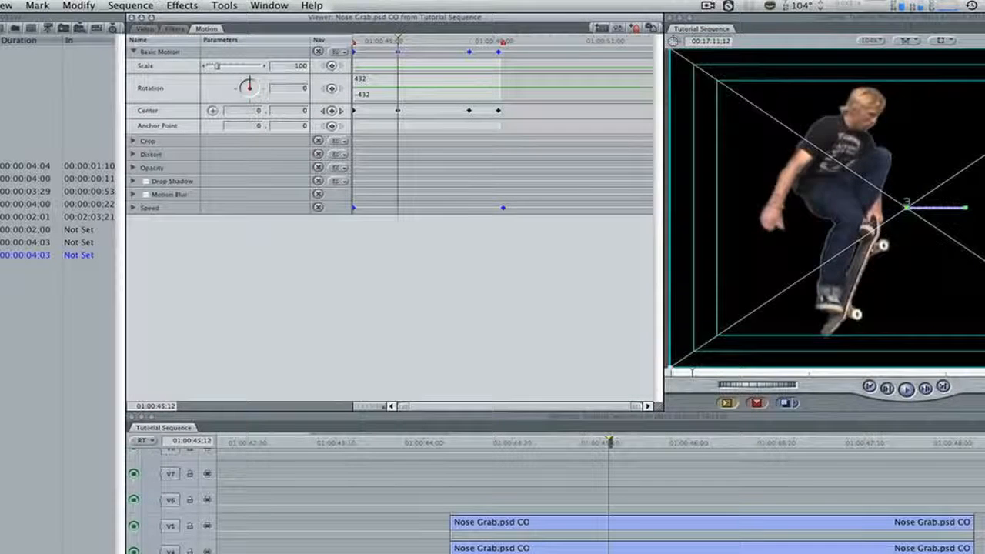
{"action": "left_click", "coordinate": [254, 110]}
{"action": "type", "text": "90"}
{"action": "key", "text": "Return"}
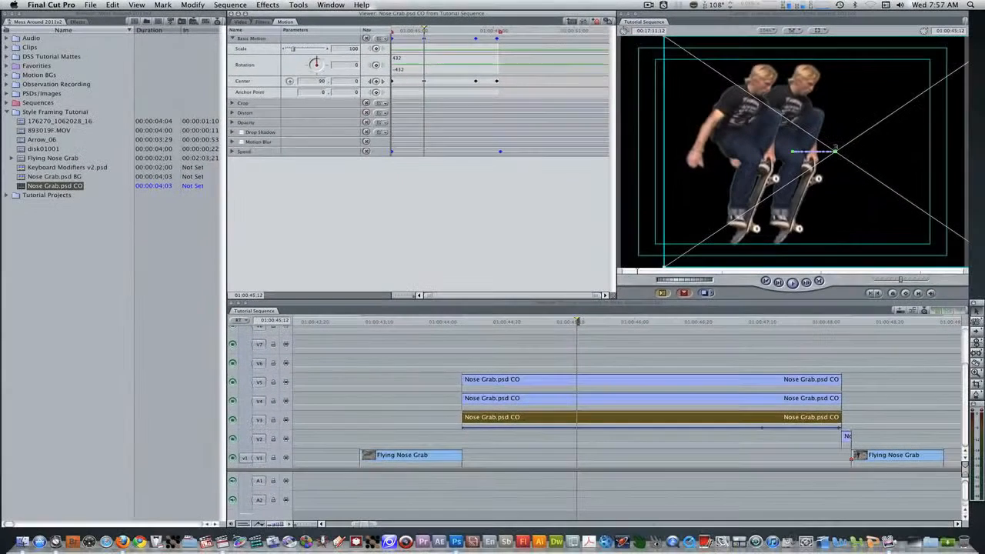
{"action": "key", "text": "alt+k"}
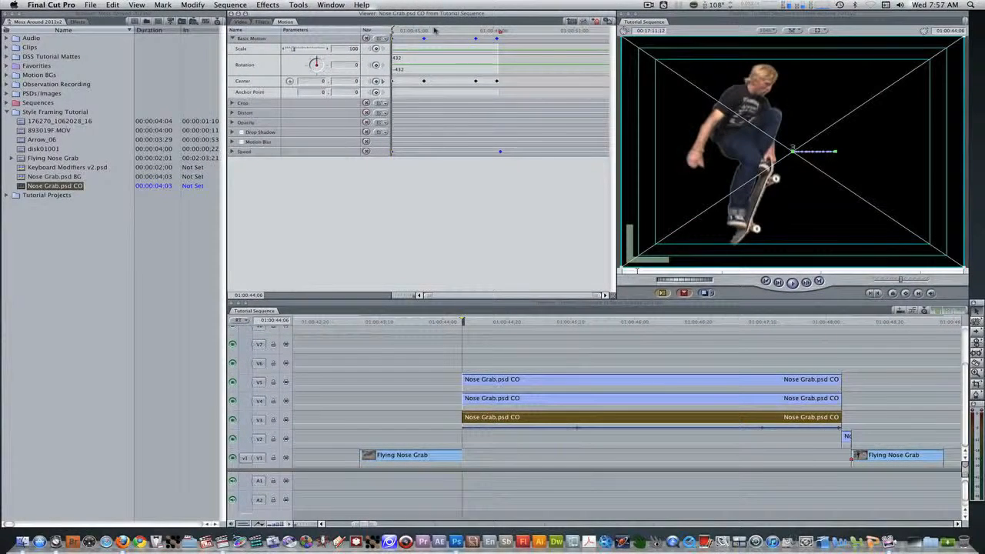
{"action": "left_click_drag", "start_coordinate": [396, 31], "coordinate": [491, 39]}
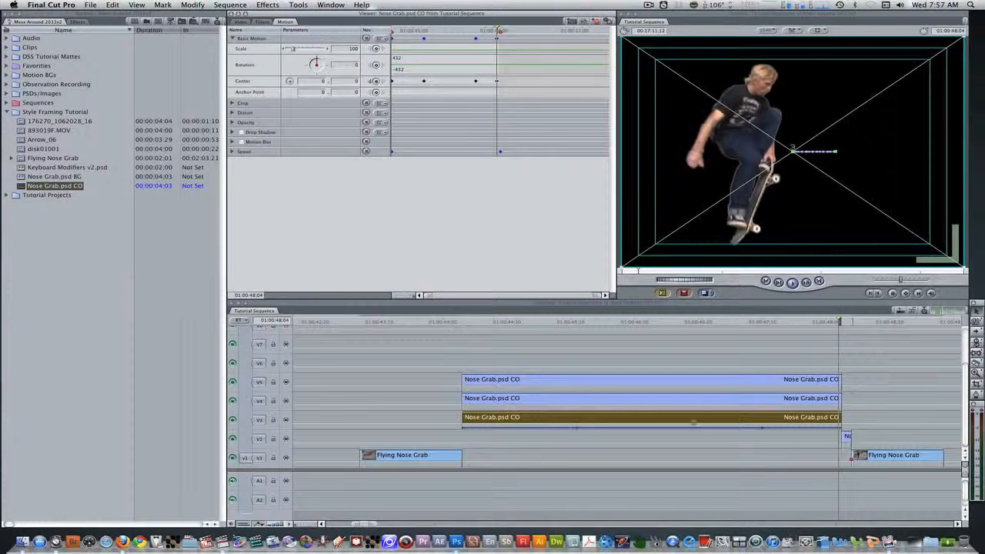
Step: Copy the V3 Nose Grab.psd CO clip and paste only its Basic Motion attributes onto the V4 and V5 clips
{"action": "right_click", "coordinate": [670, 417]}
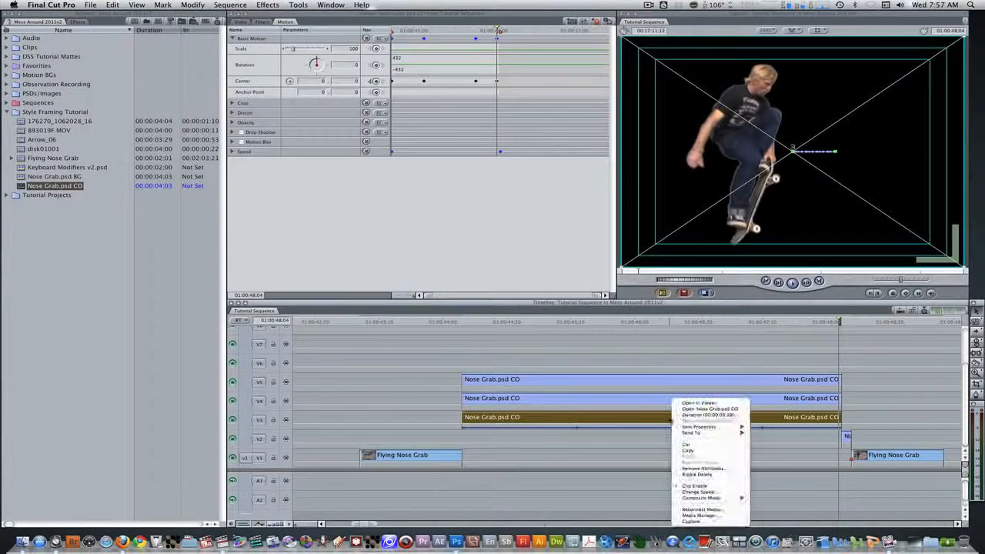
{"action": "left_click", "coordinate": [689, 451]}
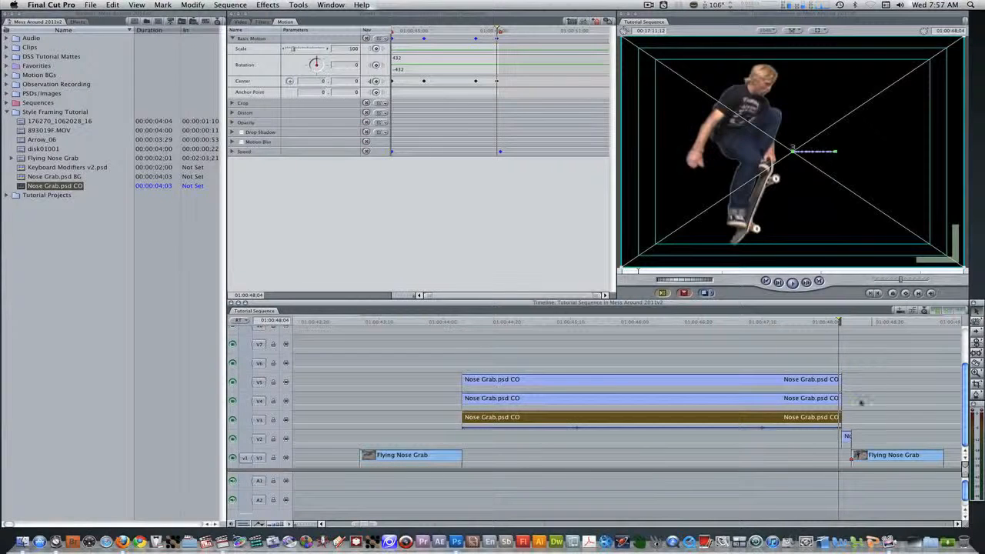
{"action": "left_click_drag", "start_coordinate": [859, 403], "coordinate": [702, 384]}
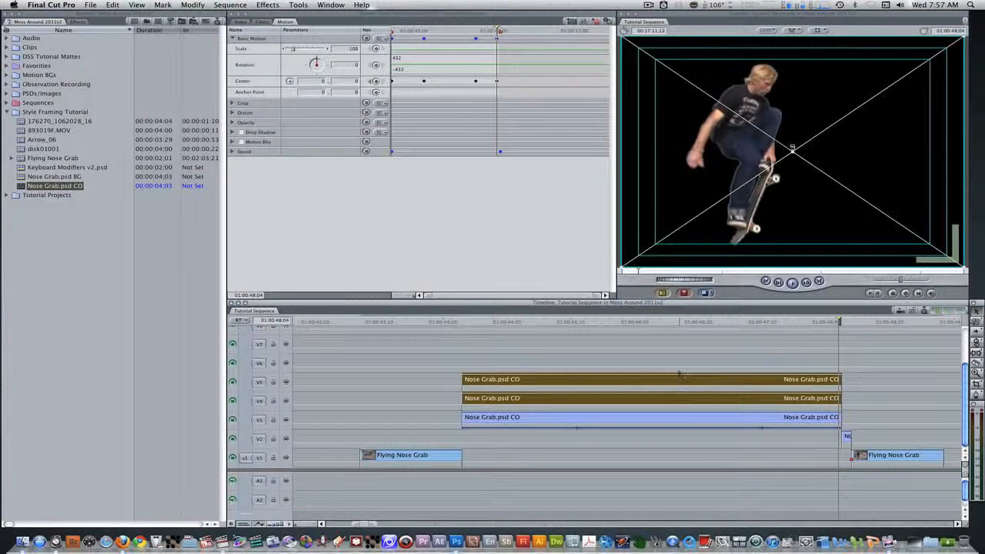
{"action": "key", "text": "alt+v"}
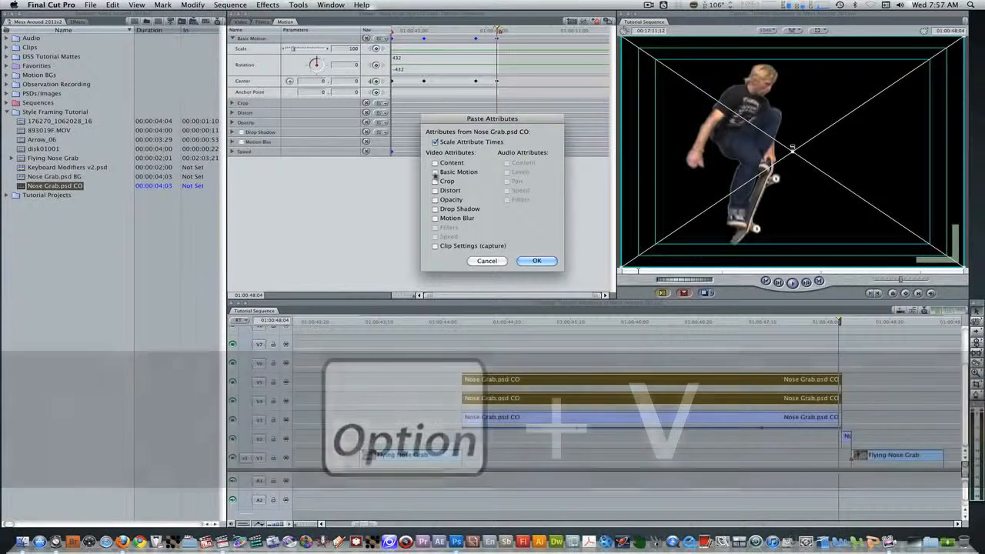
{"action": "left_click", "coordinate": [435, 172]}
{"action": "left_click", "coordinate": [537, 261]}
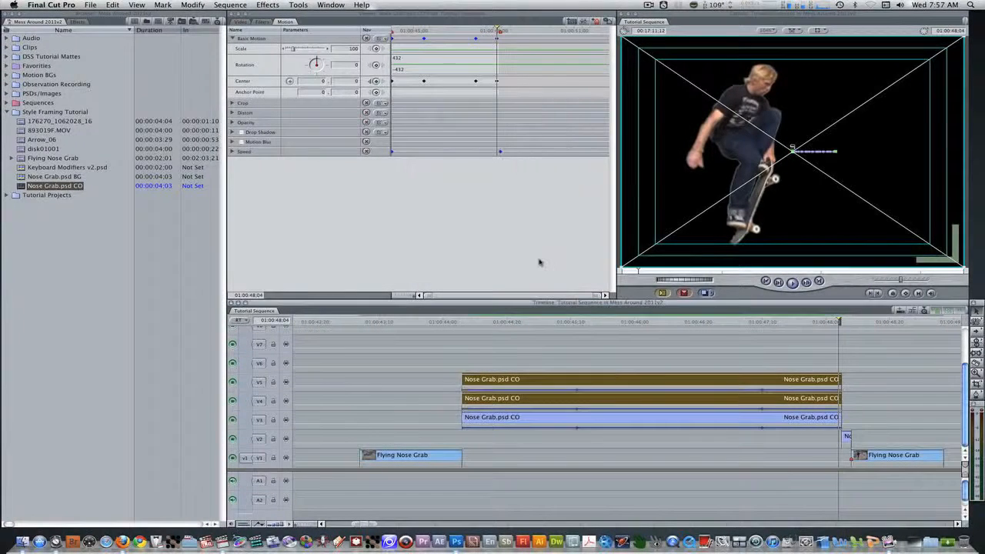
Step: Park the playhead at the second keyframe and apply the Light Rays glow filter to the V3 Nose Grab.psd CO clip
{"action": "left_click_drag", "start_coordinate": [543, 323], "coordinate": [578, 332]}
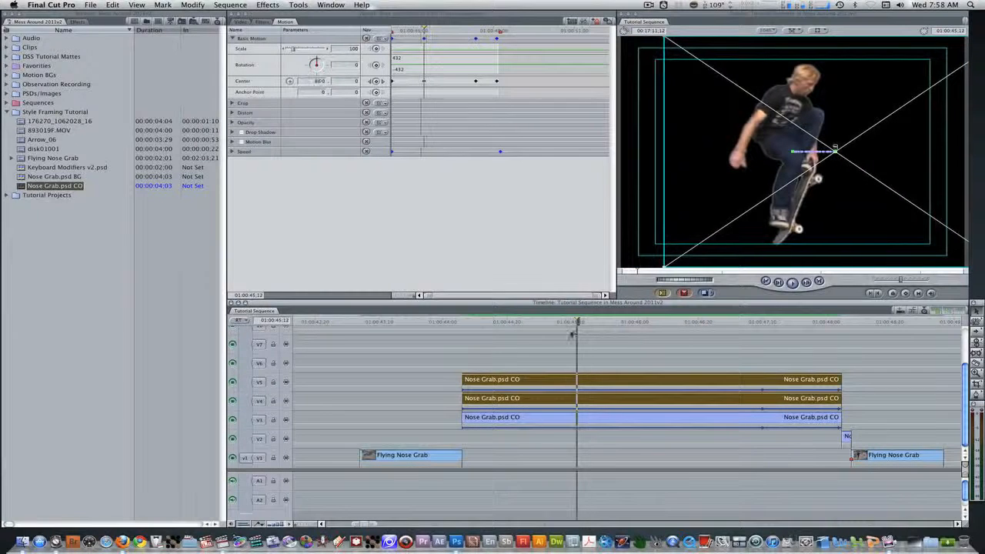
{"action": "left_click", "coordinate": [632, 477]}
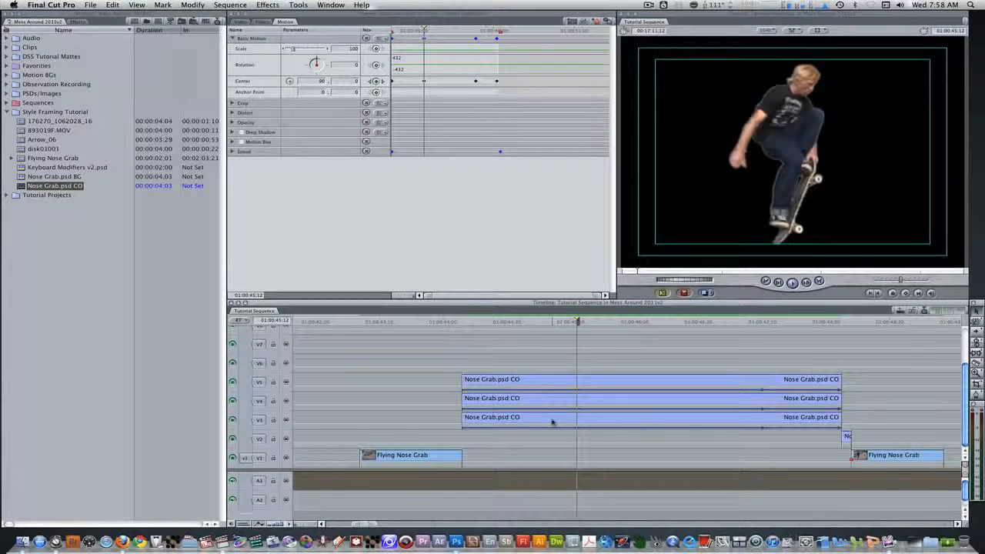
{"action": "left_click", "coordinate": [77, 22]}
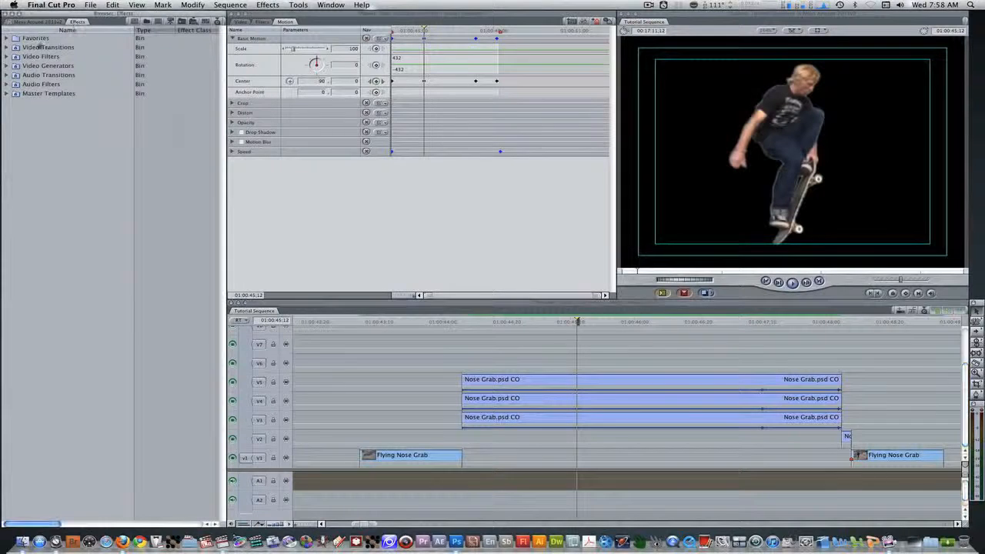
{"action": "left_click", "coordinate": [6, 56]}
{"action": "scroll", "coordinate": [99, 47], "scroll_direction": "down", "scroll_amount": 8}
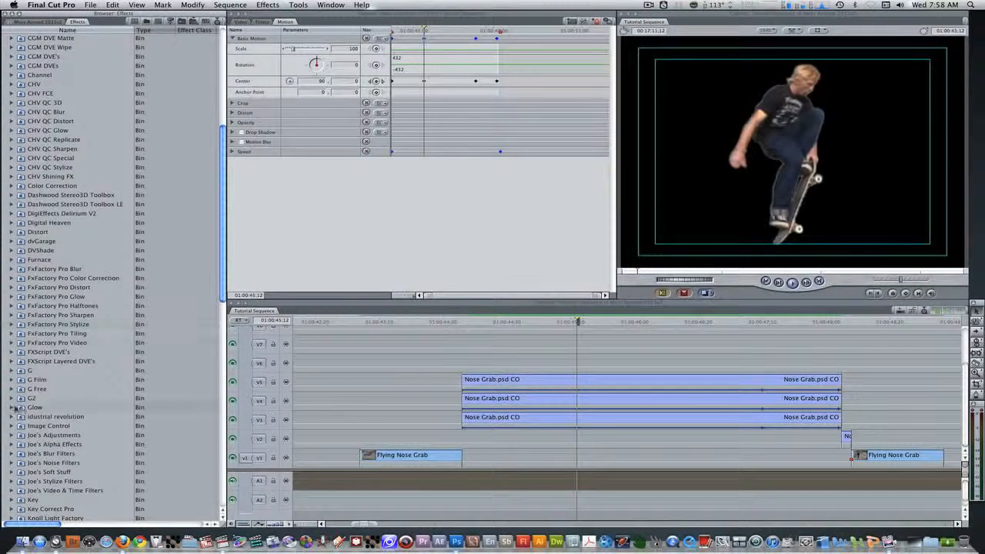
{"action": "left_click", "coordinate": [11, 408]}
{"action": "left_click_drag", "start_coordinate": [25, 453], "coordinate": [536, 416]}
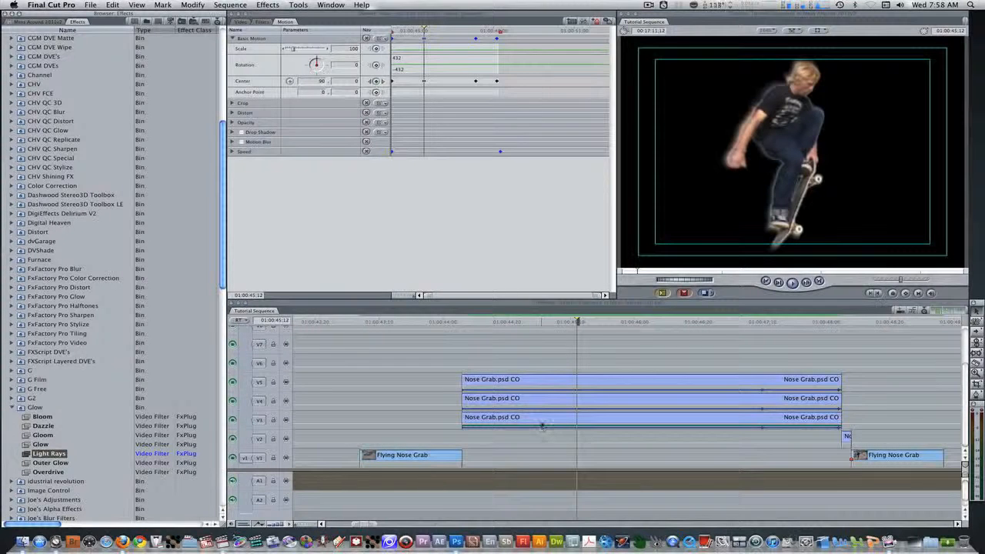
Step: Open the V3 clip's filter settings and set the Light Rays Center to -103, 95 and Glow to 8
{"action": "double_click", "coordinate": [543, 422]}
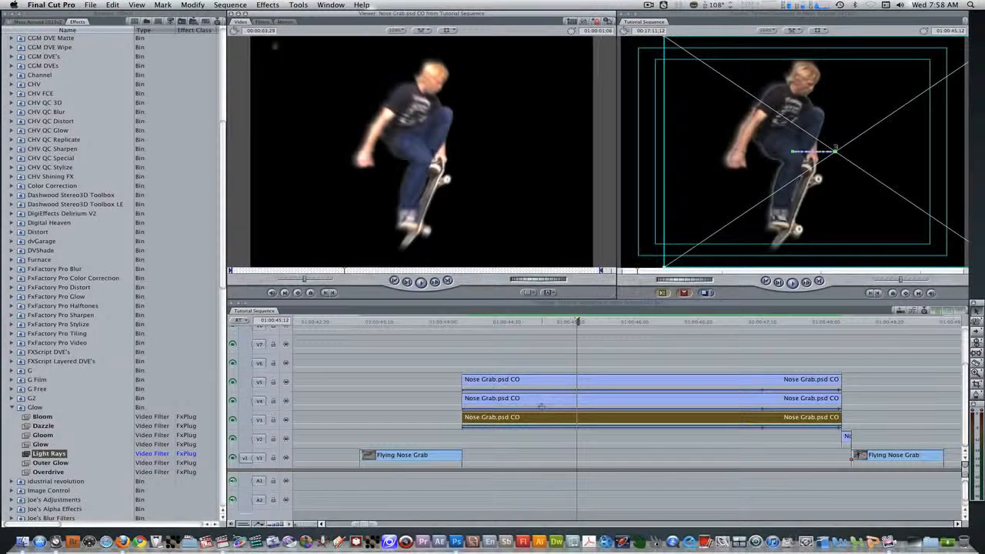
{"action": "left_click", "coordinate": [262, 23]}
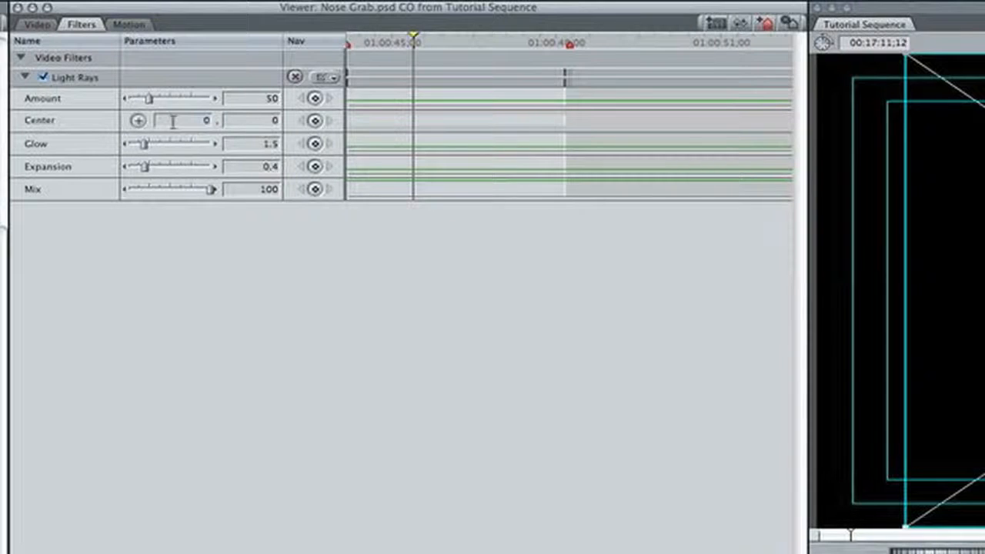
{"action": "left_click", "coordinate": [173, 122]}
{"action": "type", "text": "-103"}
{"action": "left_click", "coordinate": [245, 121]}
{"action": "type", "text": "95"}
{"action": "left_click_drag", "start_coordinate": [144, 144], "coordinate": [229, 152]}
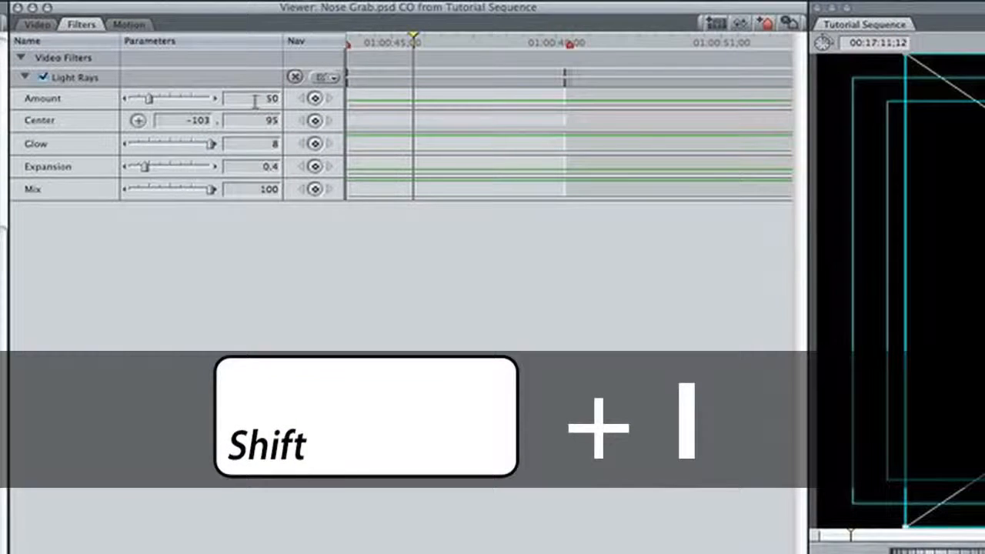
Step: Add Light Rays Amount keyframes at the clip's first frame and 1 second 6 frames after it
{"action": "key", "text": "shift+i"}
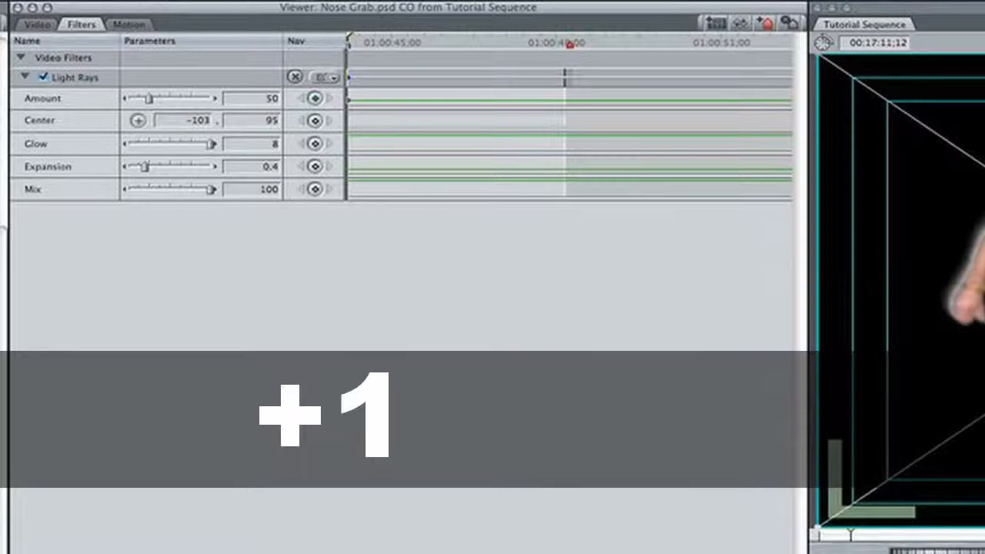
{"action": "type", "text": ".06"}
{"action": "key", "text": "Return"}
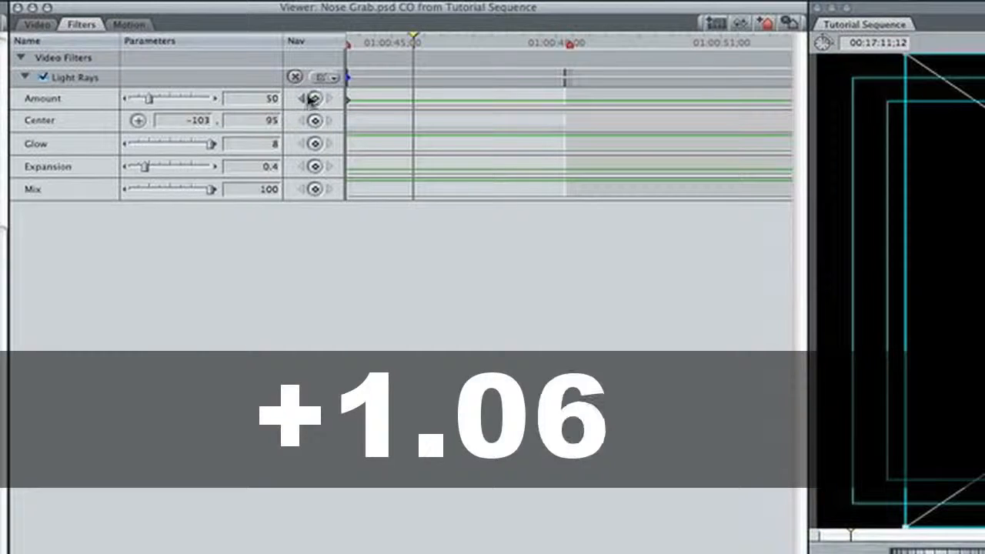
{"action": "left_click", "coordinate": [314, 98]}
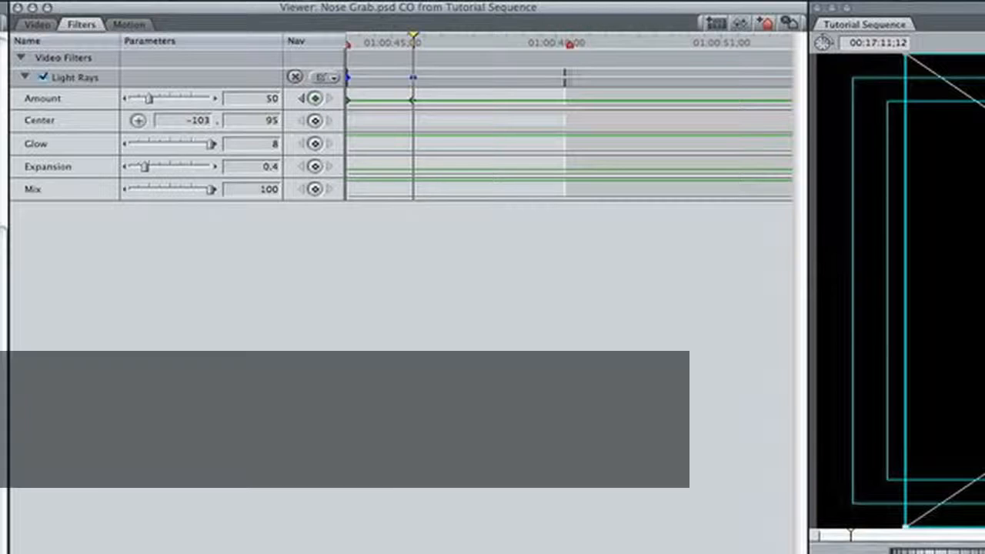
Step: Add Light Rays Amount keyframes a further 1 second 28 frames along and at the clip's last frame
{"action": "type", "text": "1."}
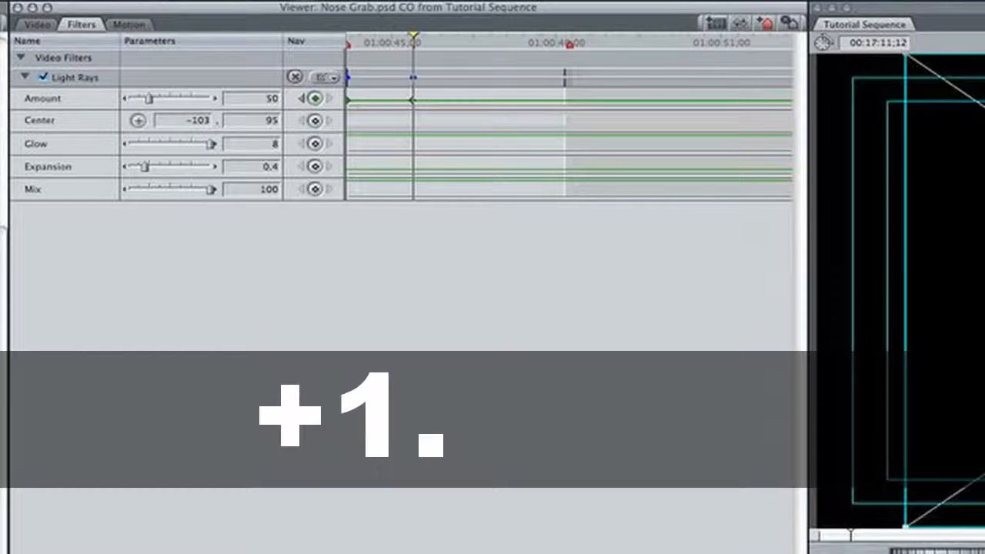
{"action": "type", "text": "28"}
{"action": "key", "text": "Return"}
{"action": "left_click", "coordinate": [314, 98]}
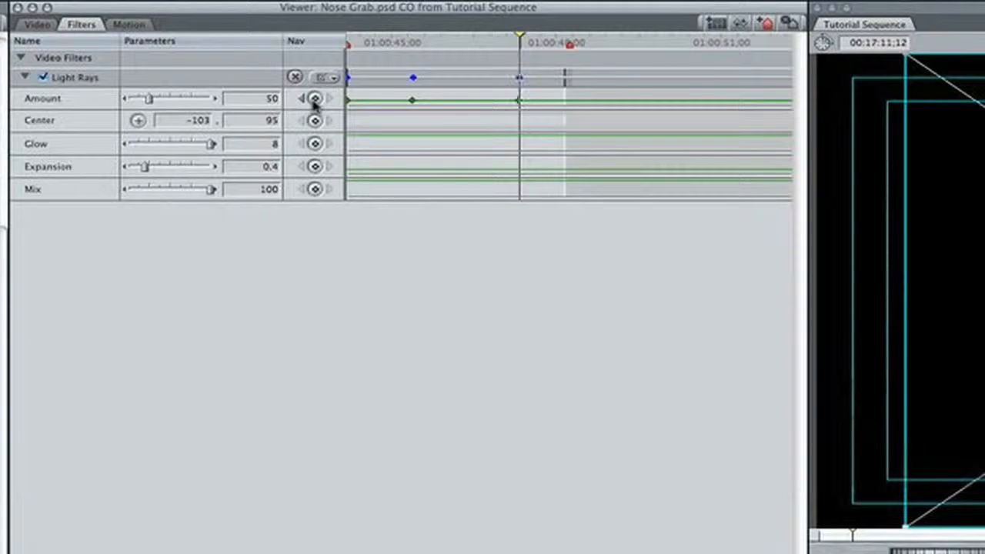
{"action": "key", "text": "shift+o"}
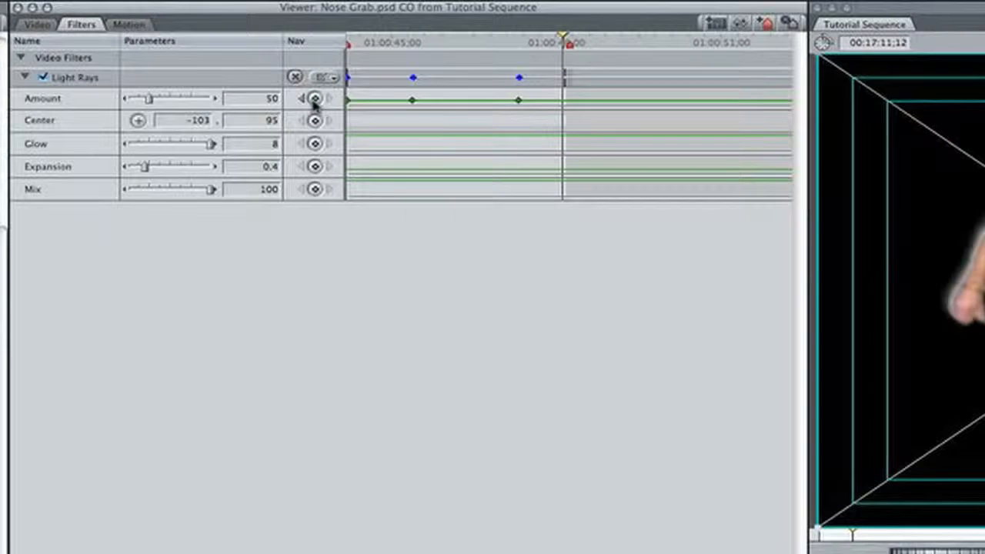
{"action": "left_click", "coordinate": [314, 98]}
Step: Set the Light Rays Amount to 200 at the third and second keyframes
{"action": "left_click", "coordinate": [301, 98]}
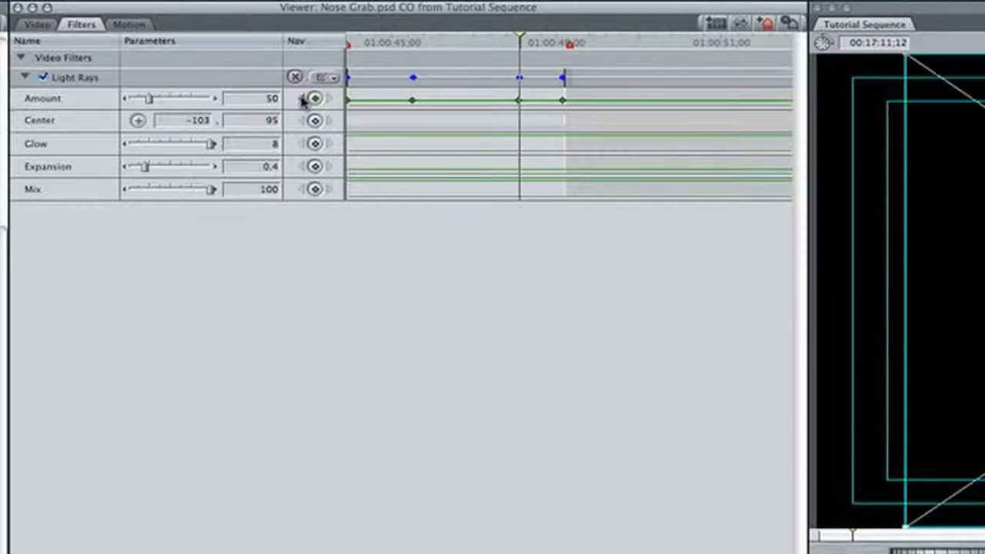
{"action": "type", "text": "200"}
{"action": "key", "text": "Return"}
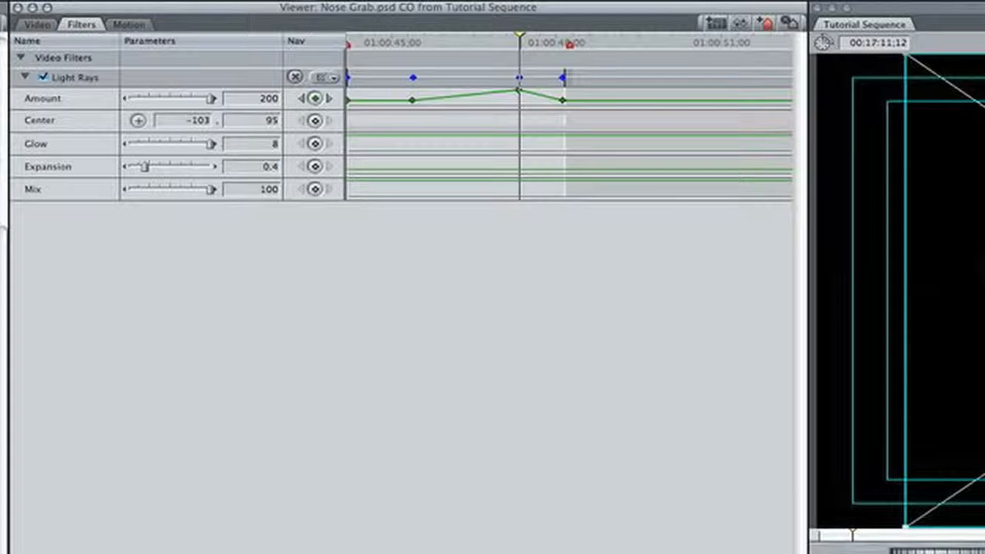
{"action": "key", "text": "alt+k"}
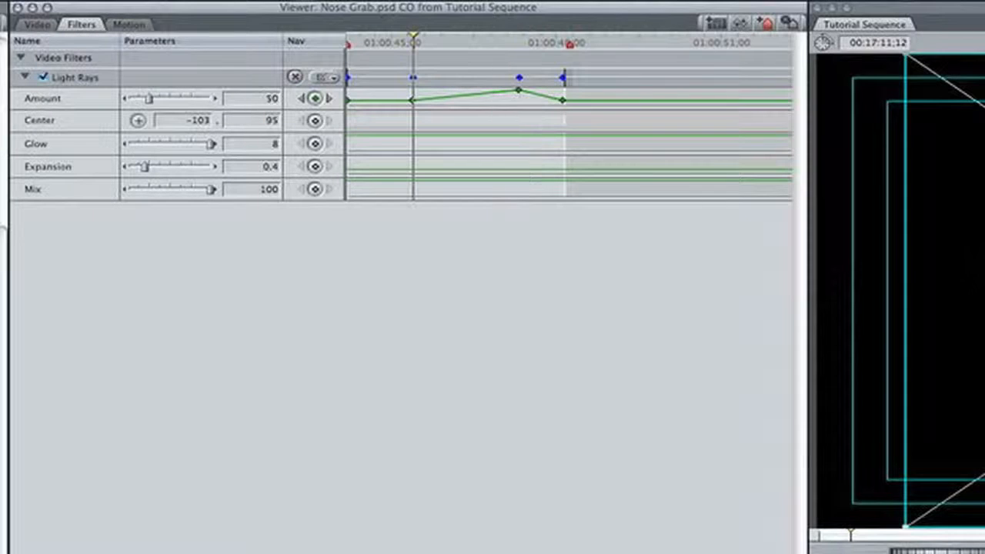
{"action": "left_click", "coordinate": [249, 99]}
{"action": "type", "text": "200"}
{"action": "key", "text": "Return"}
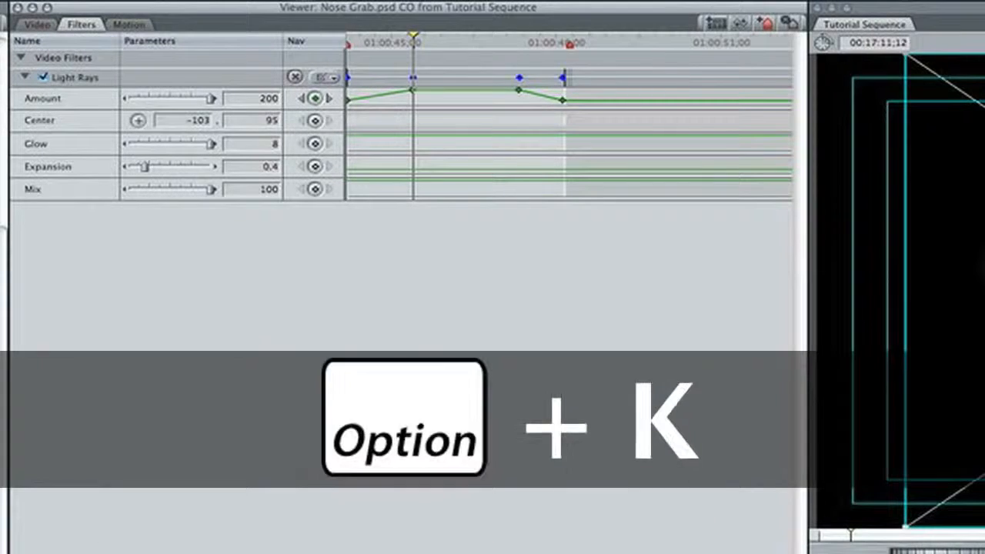
Step: Set the Light Rays Amount to 0 at the first and last keyframes
{"action": "key", "text": "alt+k"}
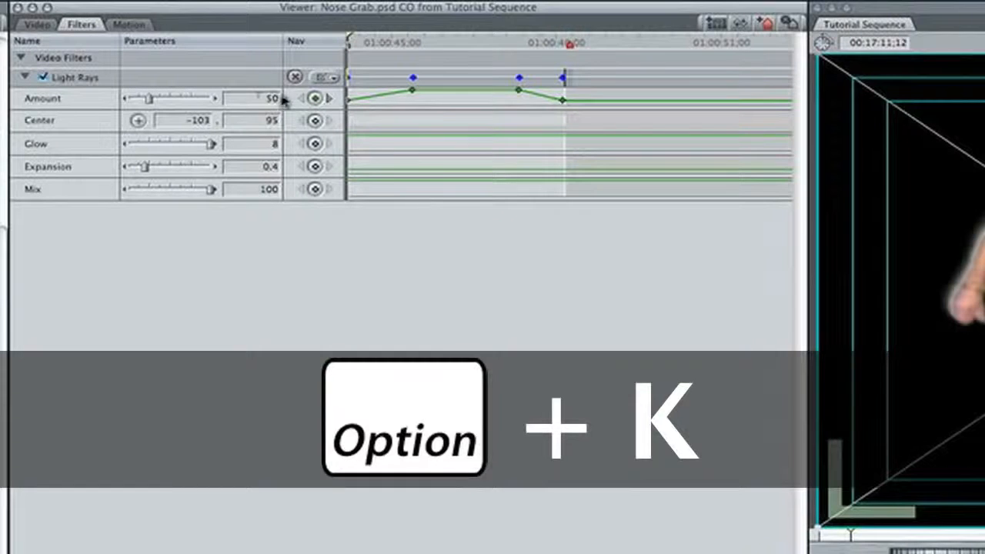
{"action": "left_click", "coordinate": [257, 99]}
{"action": "type", "text": "0"}
{"action": "key", "text": "Return"}
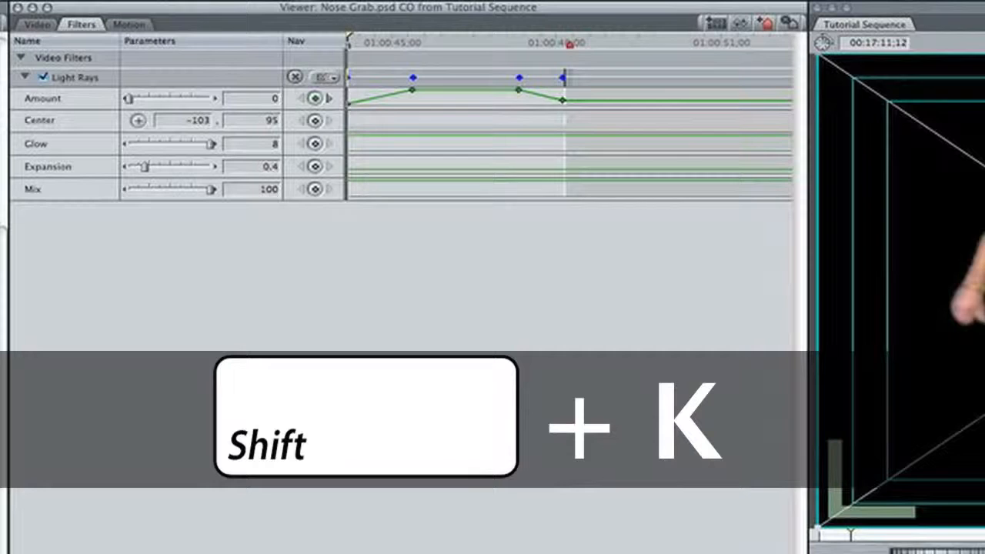
{"action": "key", "text": "shift+k"}
{"action": "key", "text": "shift+k"}
{"action": "key", "text": "shift+k"}
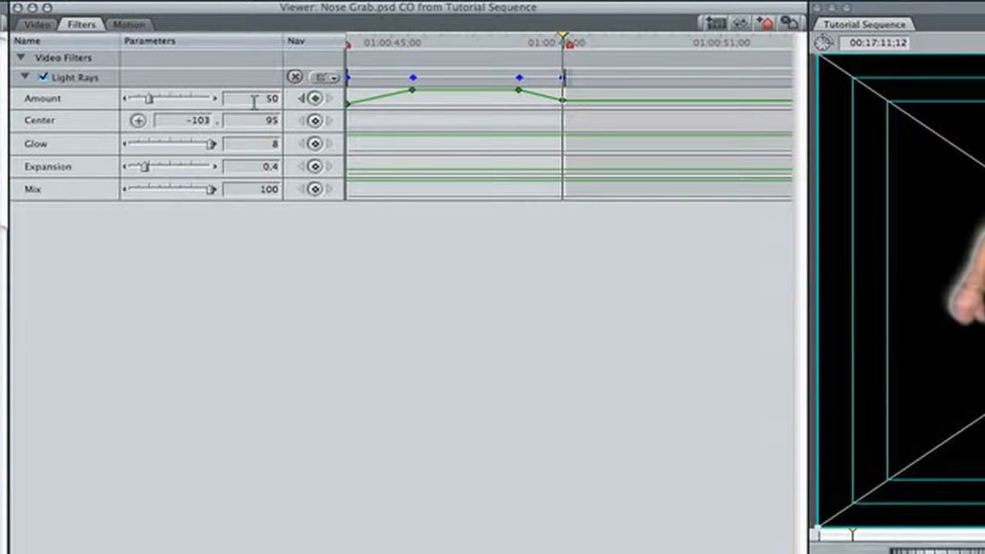
{"action": "type", "text": "0"}
{"action": "key", "text": "Return"}
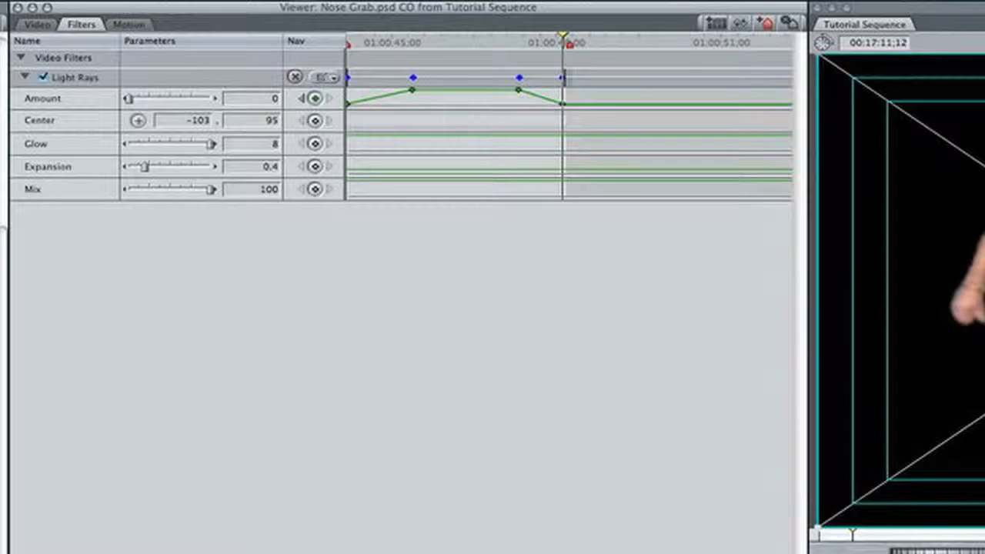
Step: Smooth the Light Rays Amount keyframes so the glow ramps in and out gradually
{"action": "left_click", "coordinate": [412, 93]}
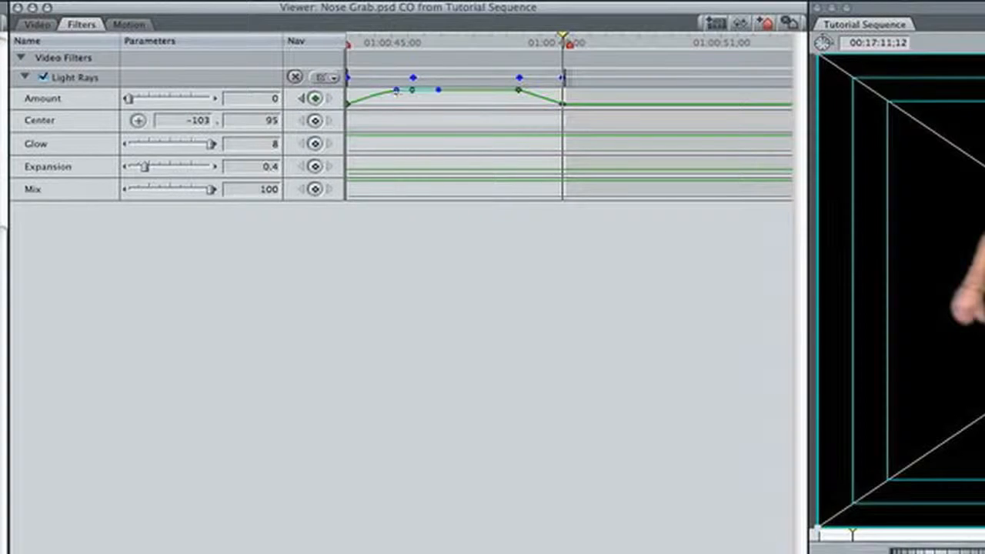
{"action": "left_click", "coordinate": [349, 104]}
{"action": "left_click", "coordinate": [519, 93]}
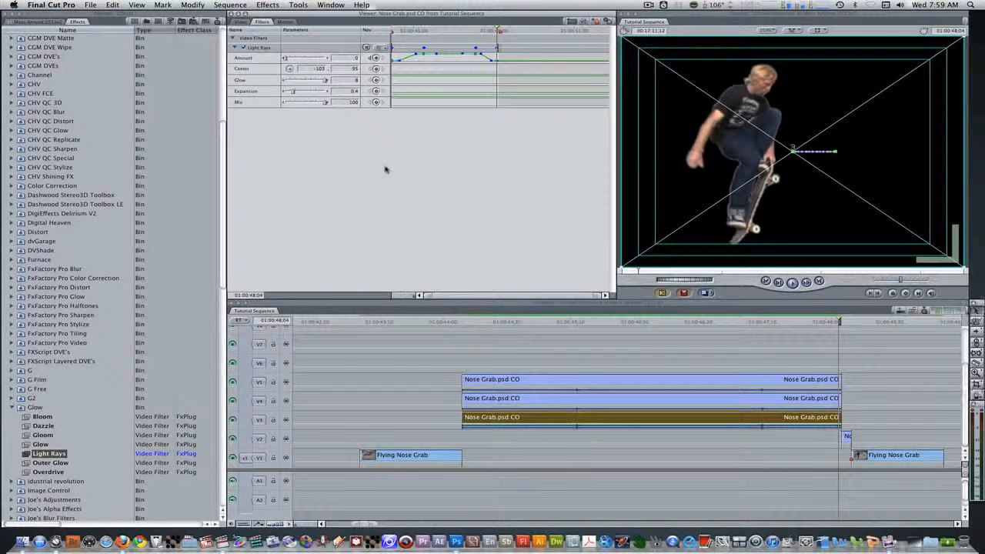
Step: Apply the Color Reduce filter from the Image Control bin to the Nose Grab cut-out on track V5
{"action": "left_click_drag", "start_coordinate": [535, 323], "coordinate": [464, 354]}
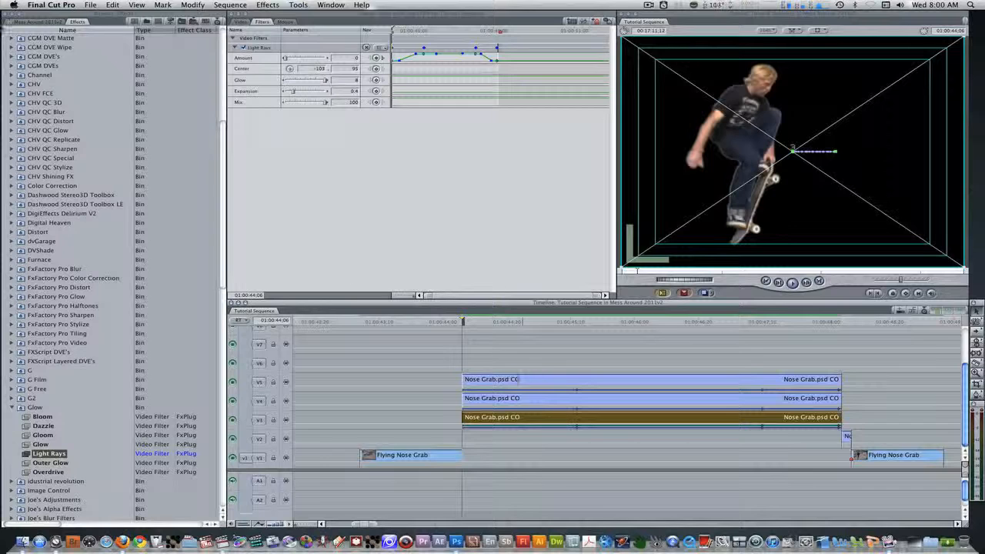
{"action": "left_click", "coordinate": [78, 23]}
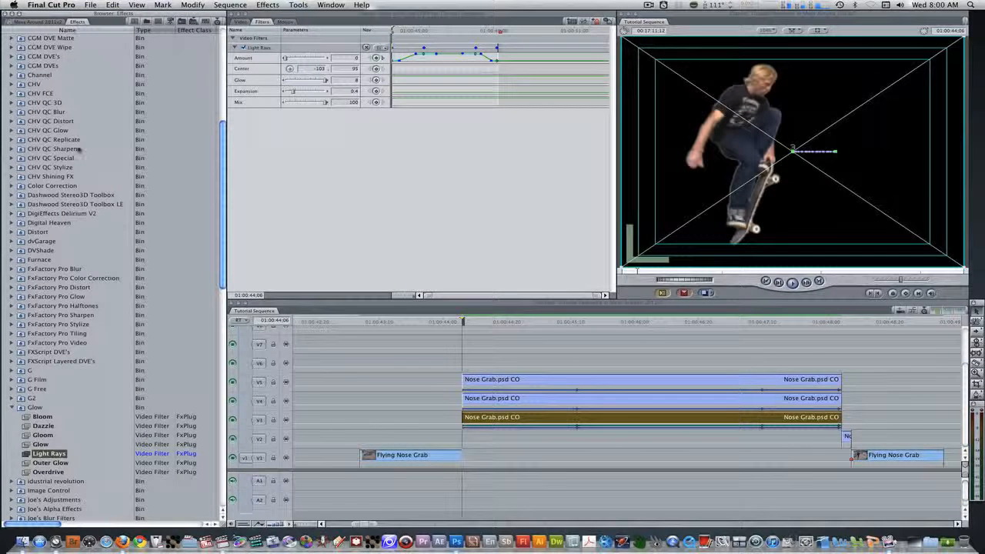
{"action": "scroll", "coordinate": [57, 369], "scroll_direction": "down", "scroll_amount": 3}
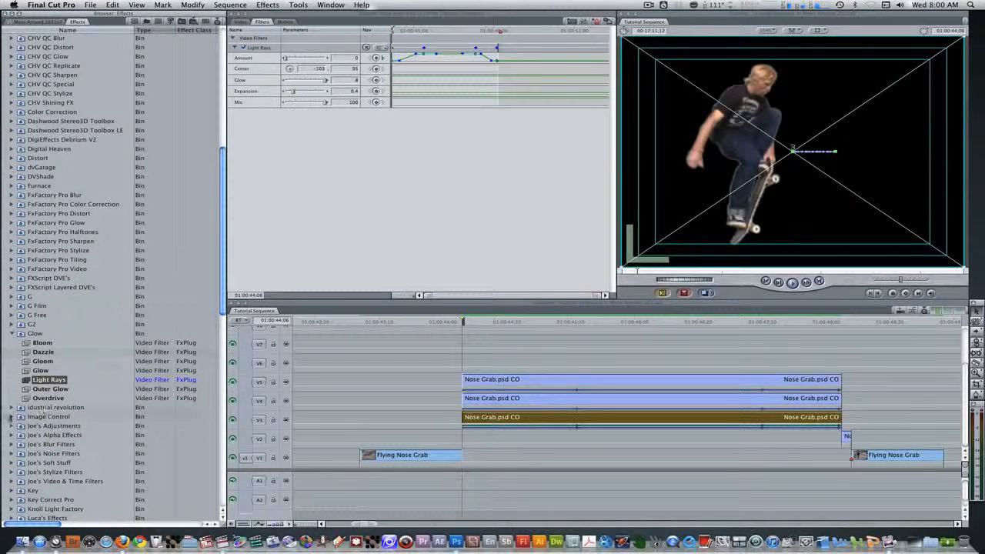
{"action": "left_click", "coordinate": [11, 417]}
{"action": "left_click_drag", "start_coordinate": [25, 446], "coordinate": [521, 377]}
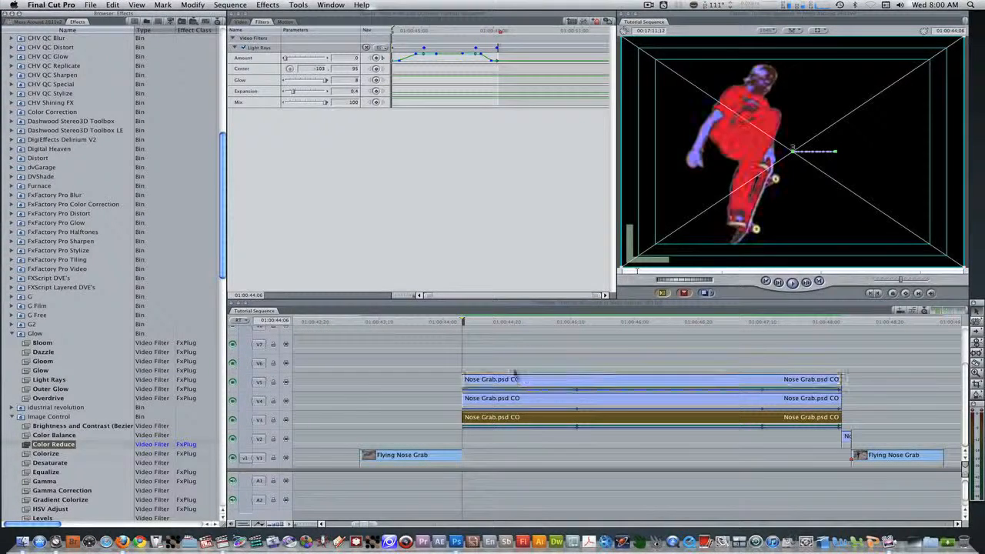
Step: Open the V5 clip's Color Reduce settings, reduce to 2 Colors and set the Mix to 52
{"action": "double_click", "coordinate": [541, 379]}
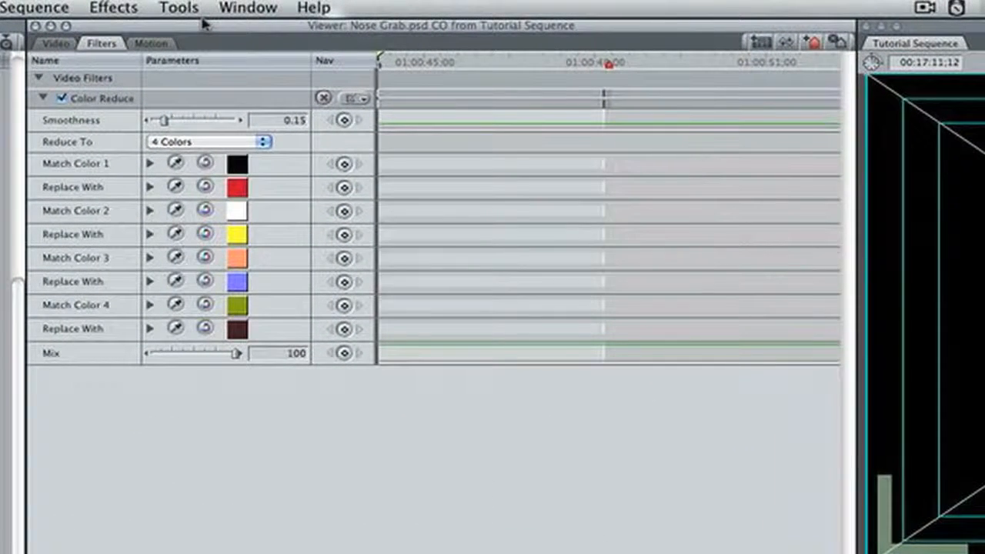
{"action": "left_click", "coordinate": [219, 140]}
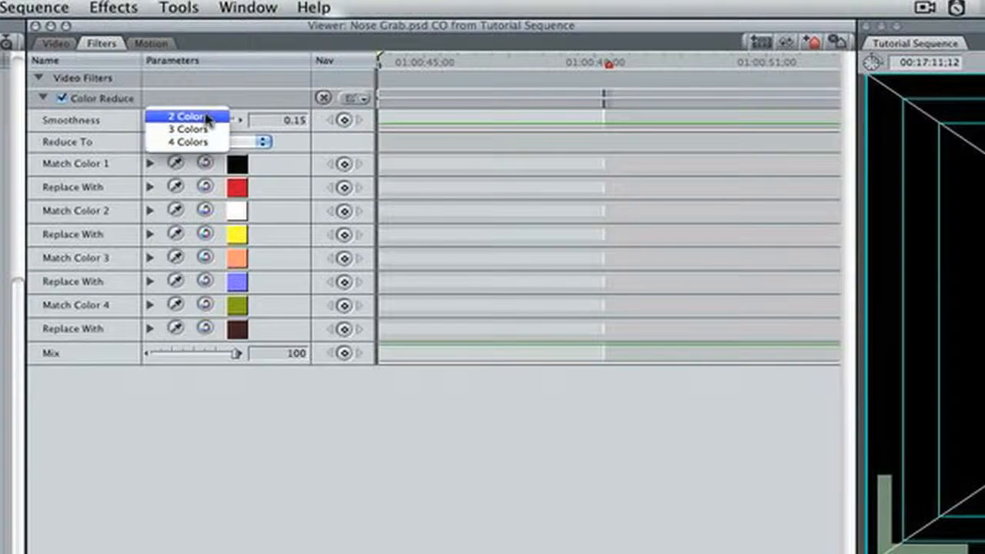
{"action": "left_click", "coordinate": [209, 116]}
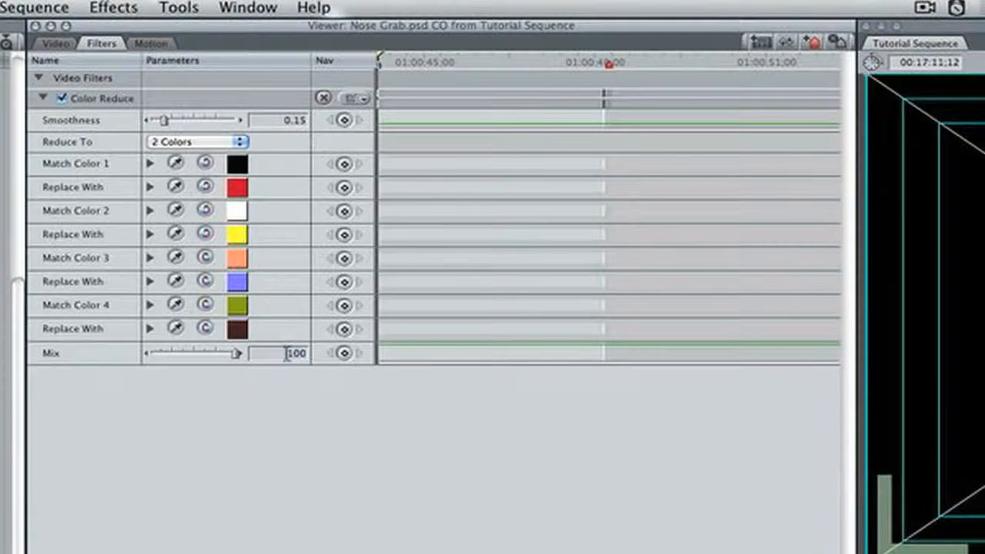
{"action": "type", "text": "50"}
{"action": "key", "text": "Return"}
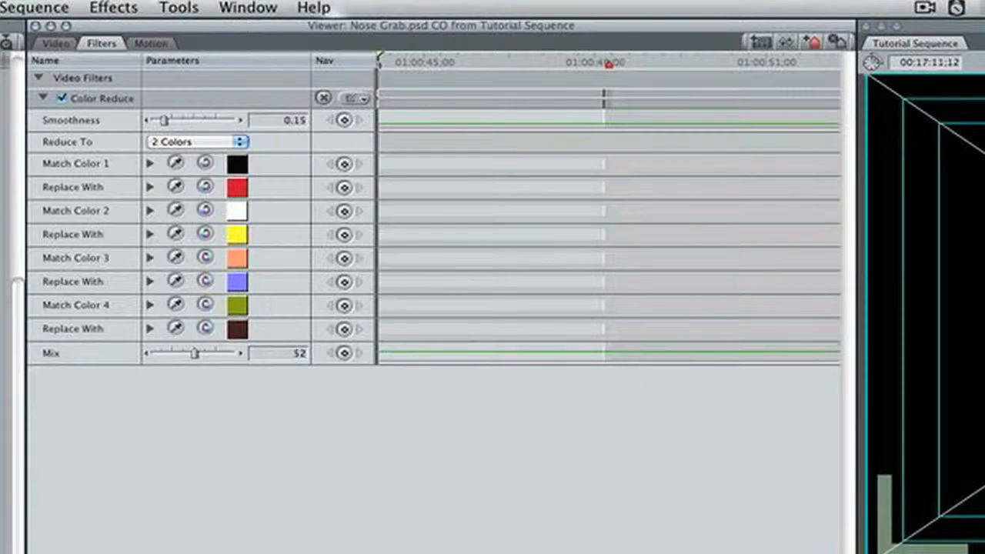
Step: Add the Outer Glow filter to the V5 cut-out, with the playhead at 01:00:44;29 to preview it
{"action": "left_click_drag", "start_coordinate": [509, 323], "coordinate": [535, 325]}
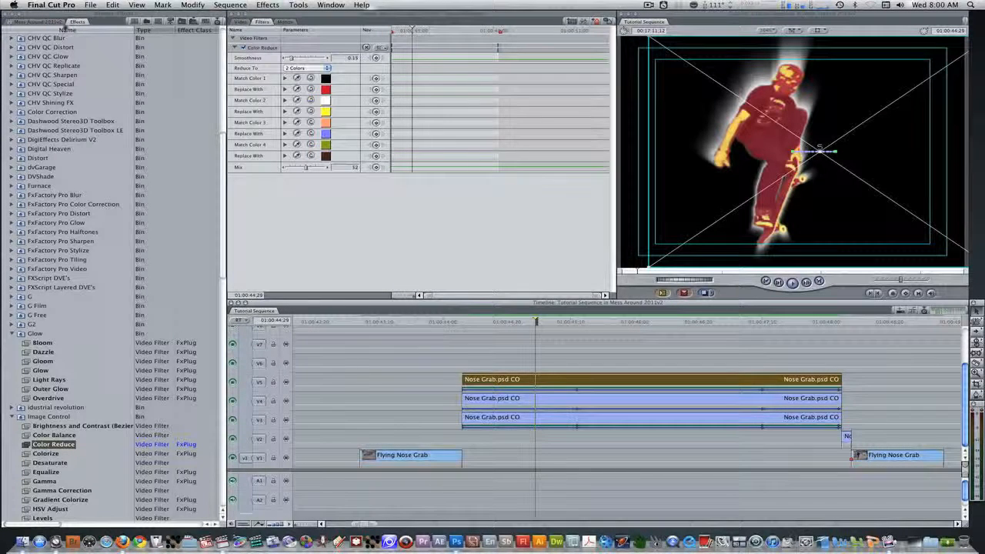
{"action": "left_click", "coordinate": [77, 23]}
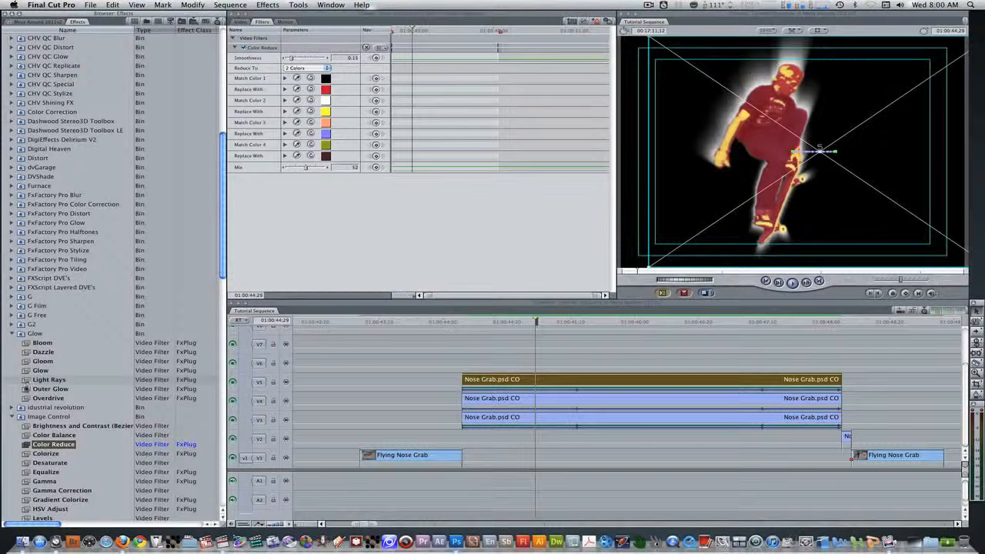
{"action": "left_click", "coordinate": [26, 388]}
{"action": "left_click_drag", "start_coordinate": [27, 389], "coordinate": [322, 263]}
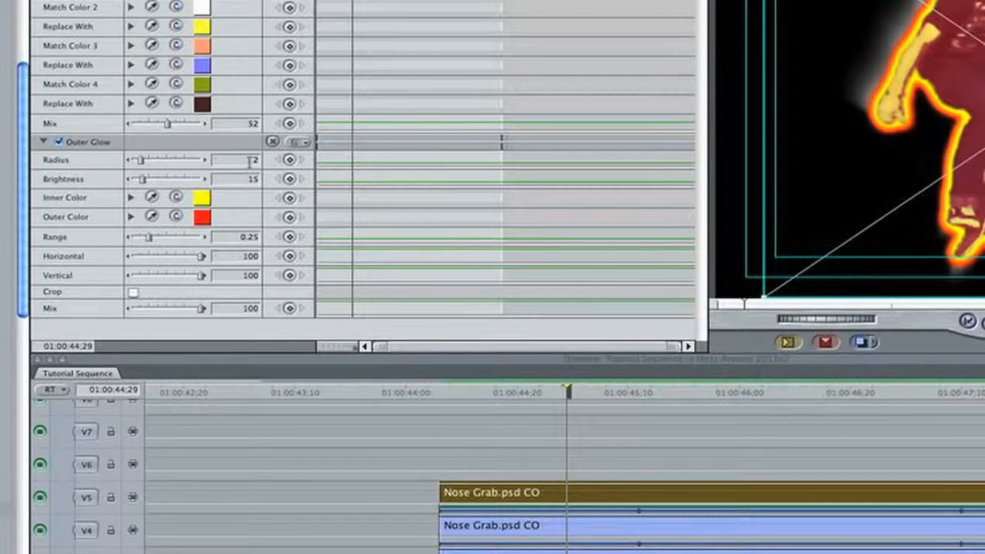
Step: Set the Outer Glow Radius to 1 and its Range to 0.26
{"action": "double_click", "coordinate": [249, 160]}
{"action": "type", "text": "1"}
{"action": "key", "text": "Return"}
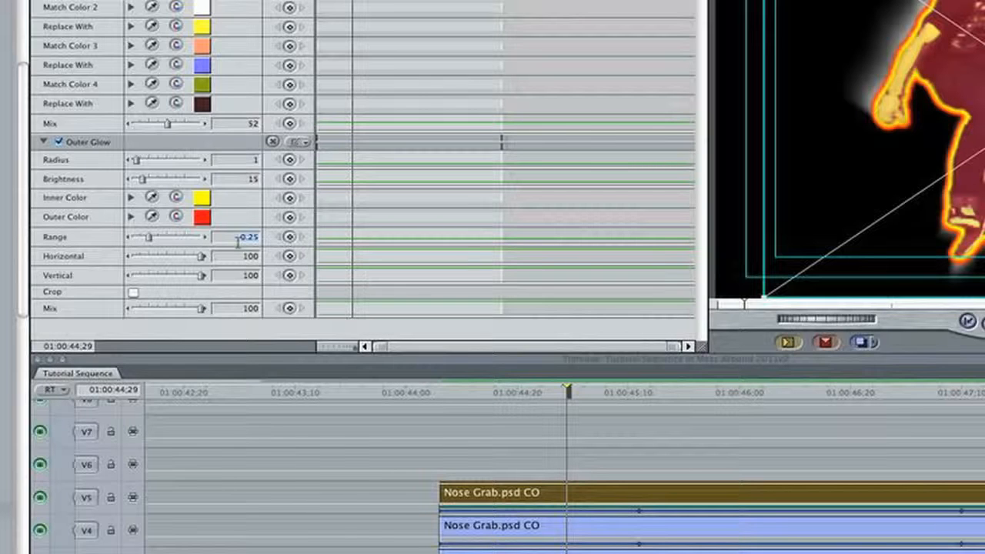
{"action": "type", "text": "0.26"}
{"action": "key", "text": "Return"}
Step: Set the Outer Glow's inner color to white and its outer color to light blue
{"action": "left_click", "coordinate": [203, 198]}
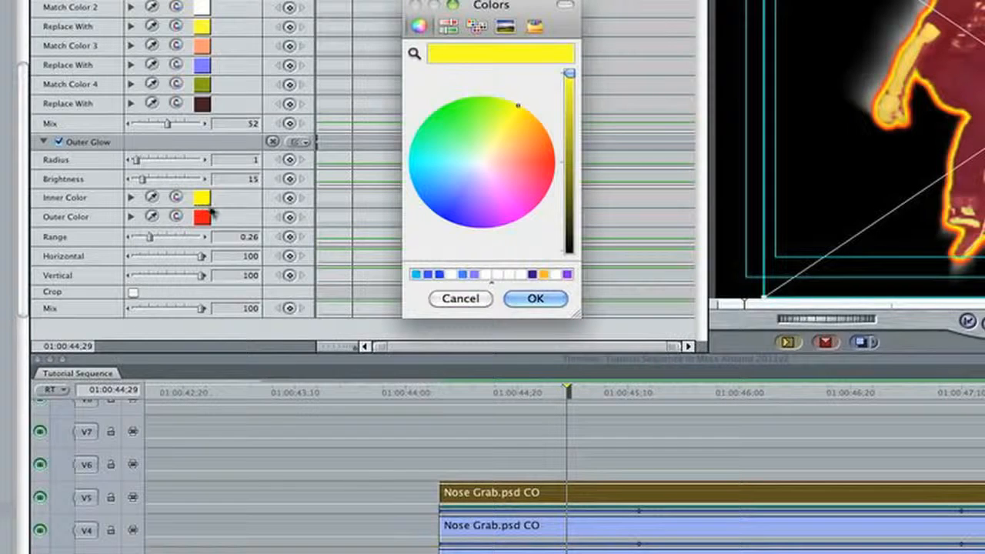
{"action": "left_click", "coordinate": [555, 274]}
{"action": "left_click", "coordinate": [535, 299]}
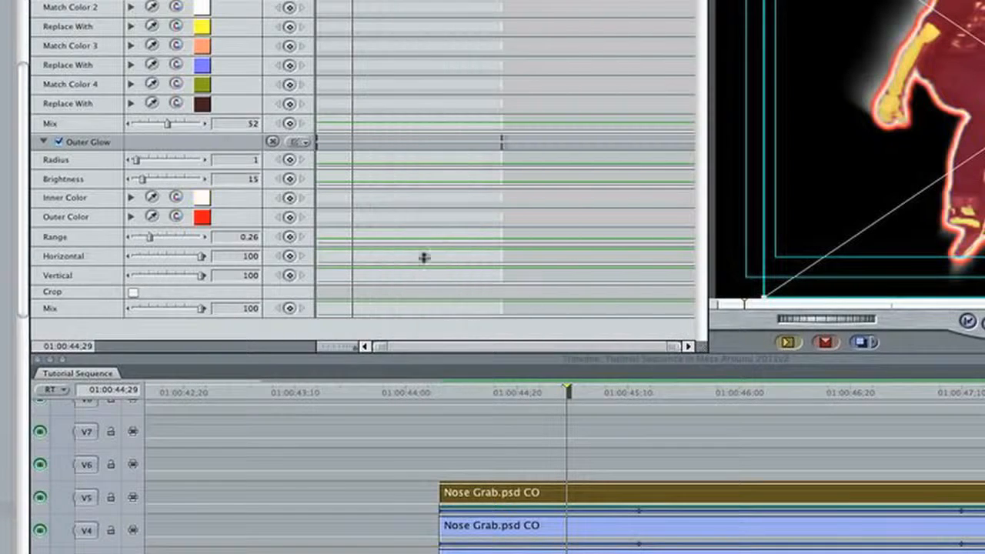
{"action": "left_click", "coordinate": [203, 218]}
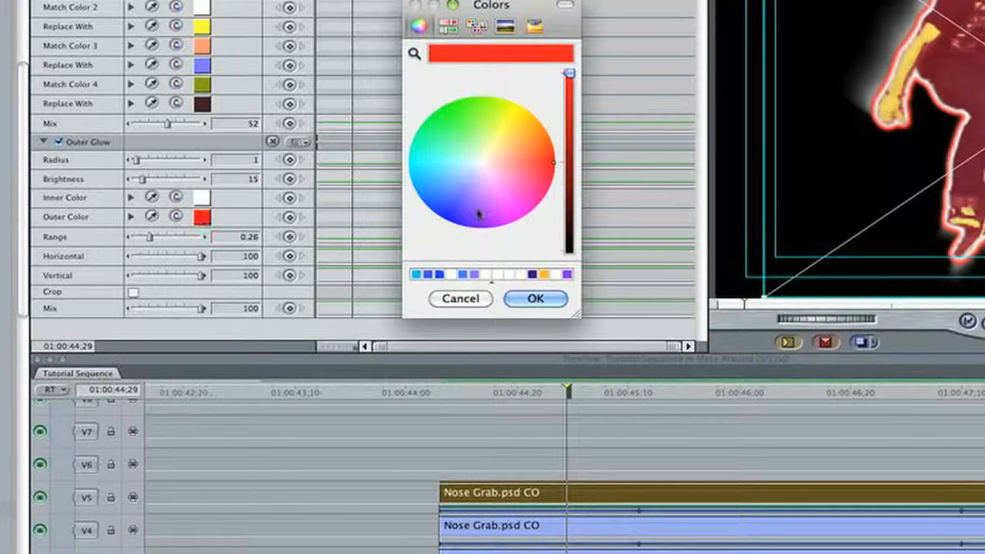
{"action": "left_click", "coordinate": [423, 166]}
{"action": "mouse_move", "coordinate": [423, 166]}
{"action": "left_mouse_down"}
{"action": "mouse_move", "coordinate": [405, 162]}
{"action": "mouse_move", "coordinate": [400, 178]}
{"action": "left_mouse_up"}
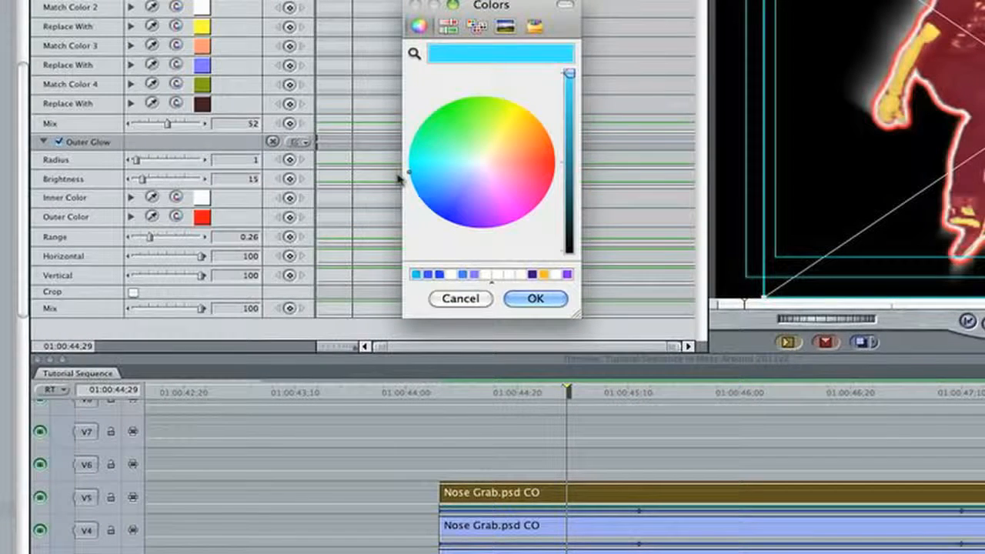
{"action": "left_click", "coordinate": [535, 299]}
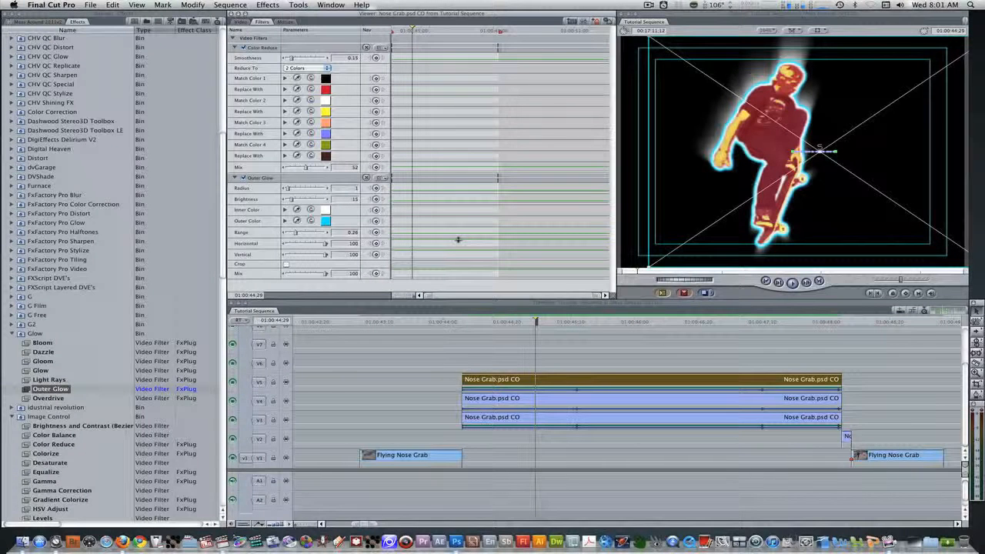
Step: Add Crop Top keyframes on the V5 clip at its first frame and at its three following Center keyframes
{"action": "left_click", "coordinate": [291, 24]}
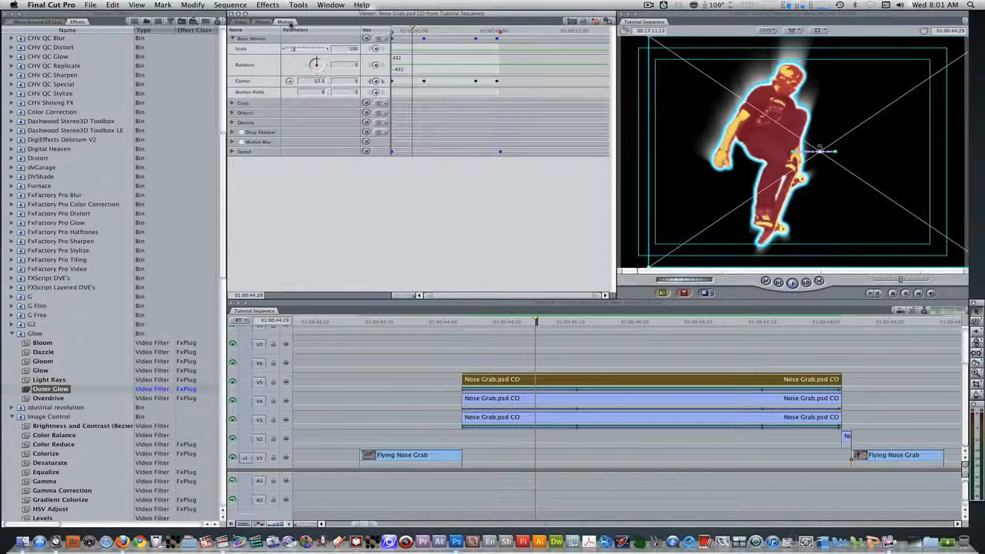
{"action": "left_click", "coordinate": [232, 104]}
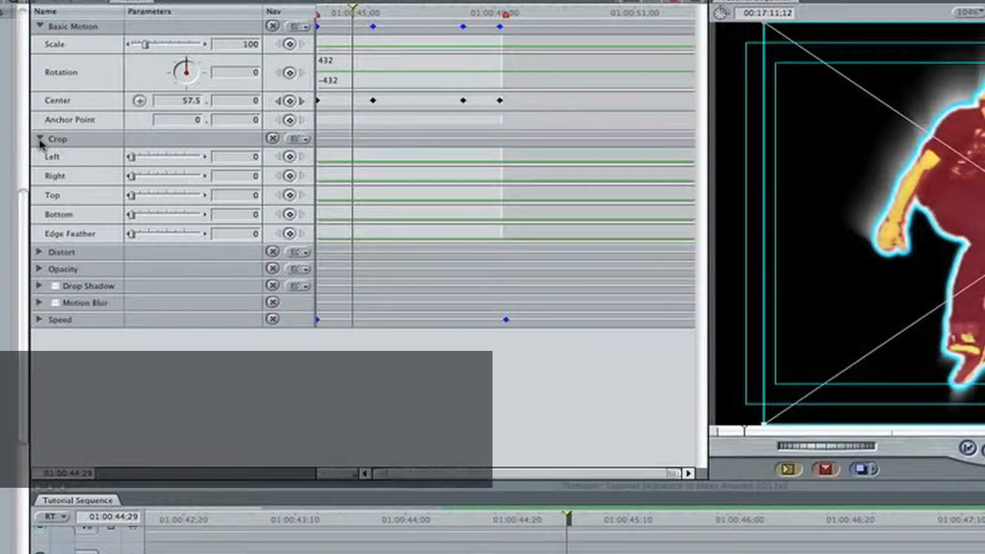
{"action": "key", "text": "shift+i"}
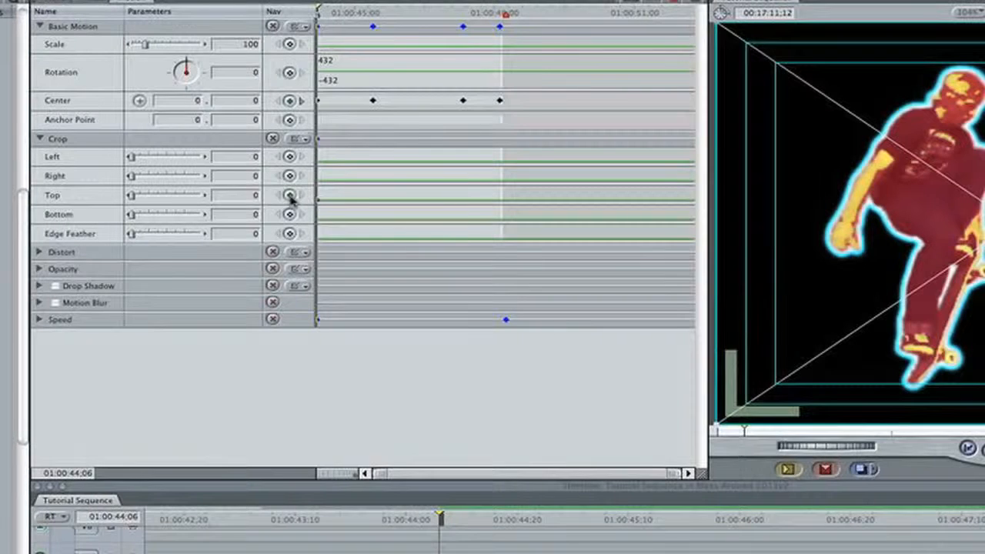
{"action": "key", "text": "shift+k"}
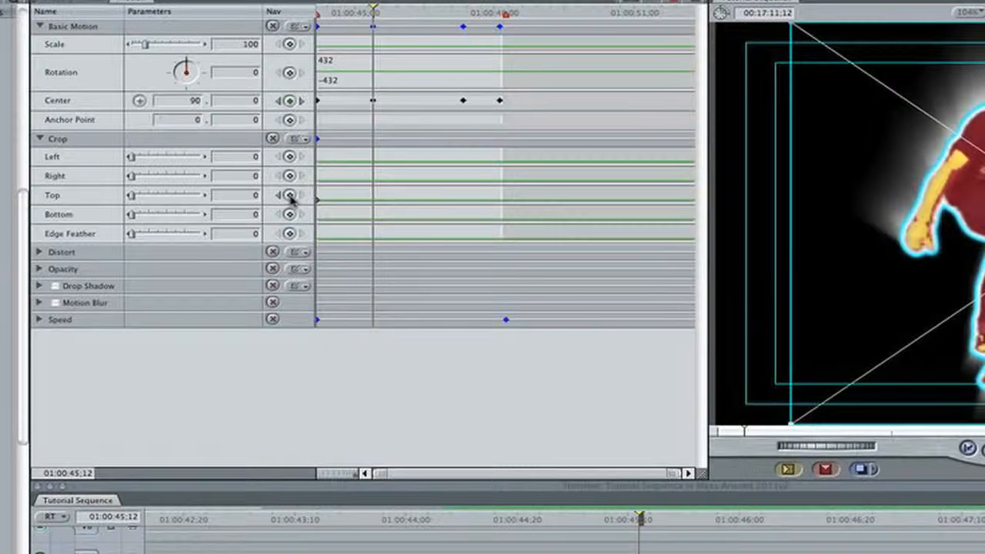
{"action": "left_click", "coordinate": [289, 195]}
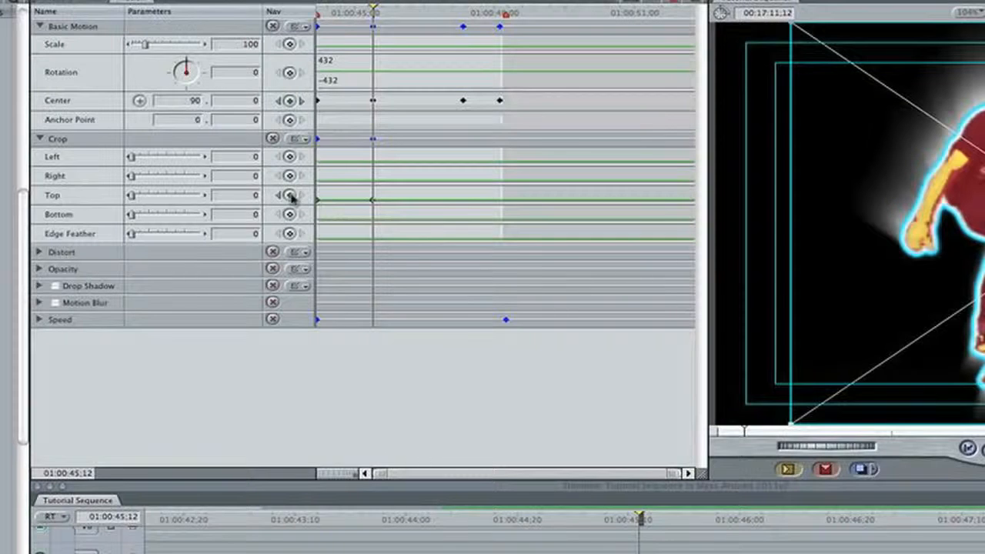
{"action": "key", "text": "shift+k"}
{"action": "left_click", "coordinate": [290, 195]}
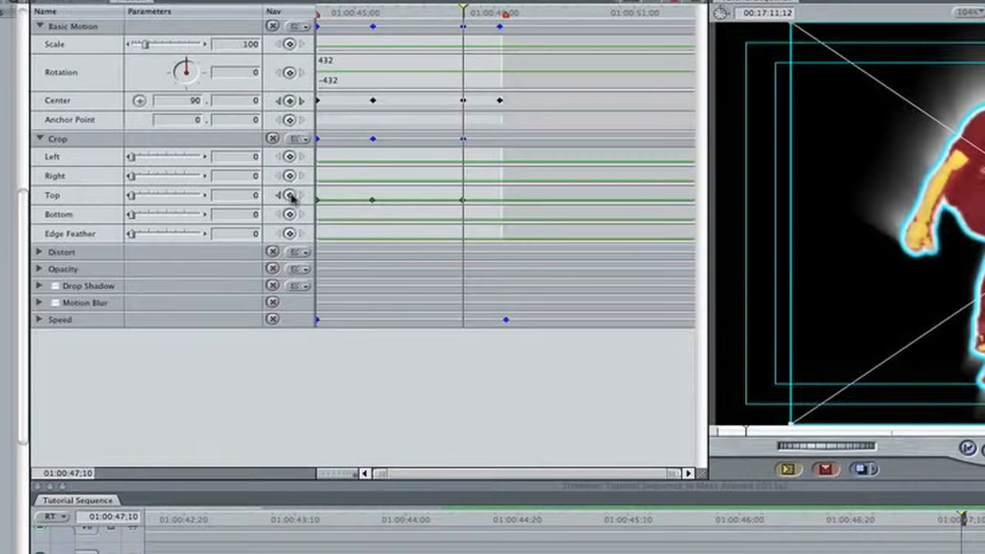
{"action": "key", "text": "shift+k"}
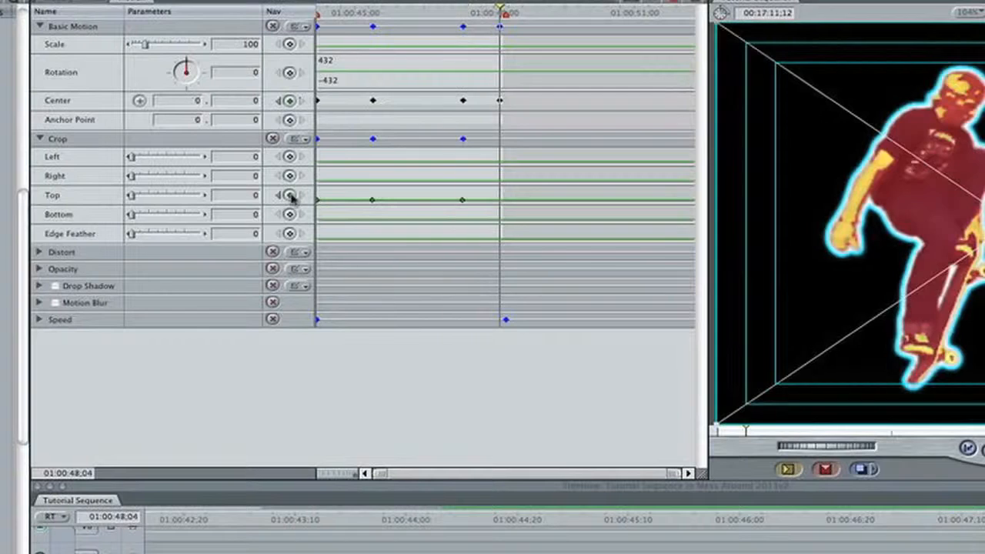
{"action": "left_click", "coordinate": [289, 195]}
Step: Set the Crop Top value to 100 at the last keyframe and 95 at the first keyframe
{"action": "left_click", "coordinate": [250, 196]}
{"action": "type", "text": "100"}
{"action": "key", "text": "Return"}
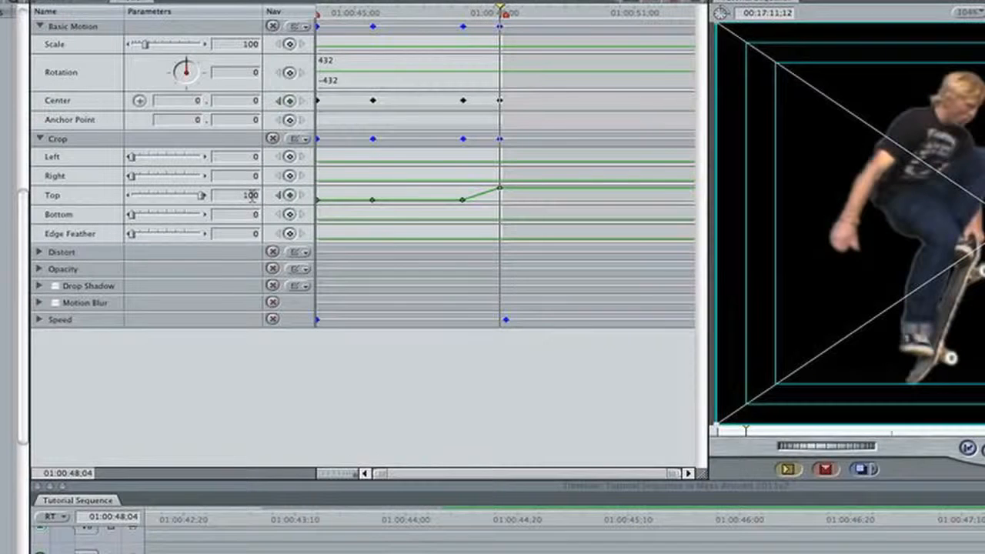
{"action": "left_click", "coordinate": [282, 195]}
{"action": "left_click", "coordinate": [281, 196]}
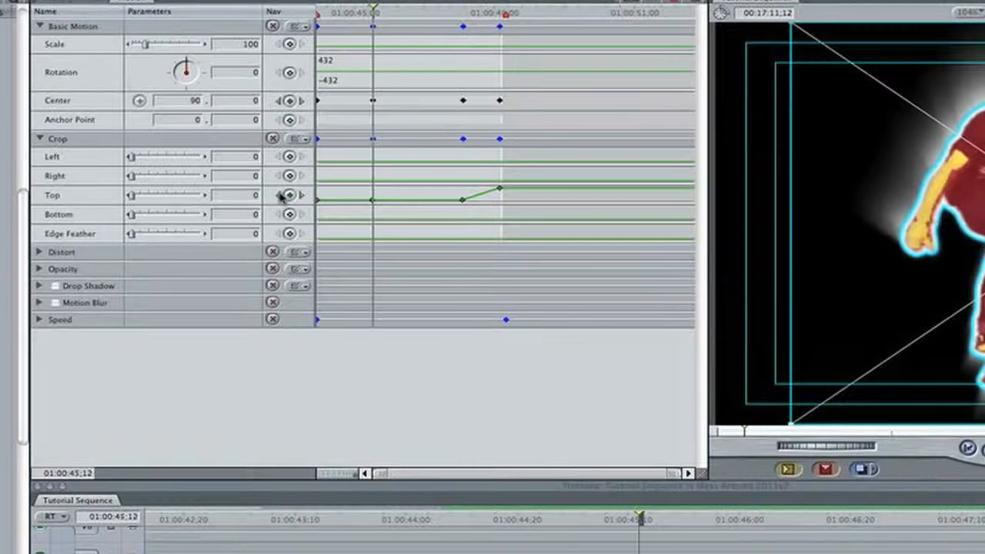
{"action": "left_click", "coordinate": [282, 195]}
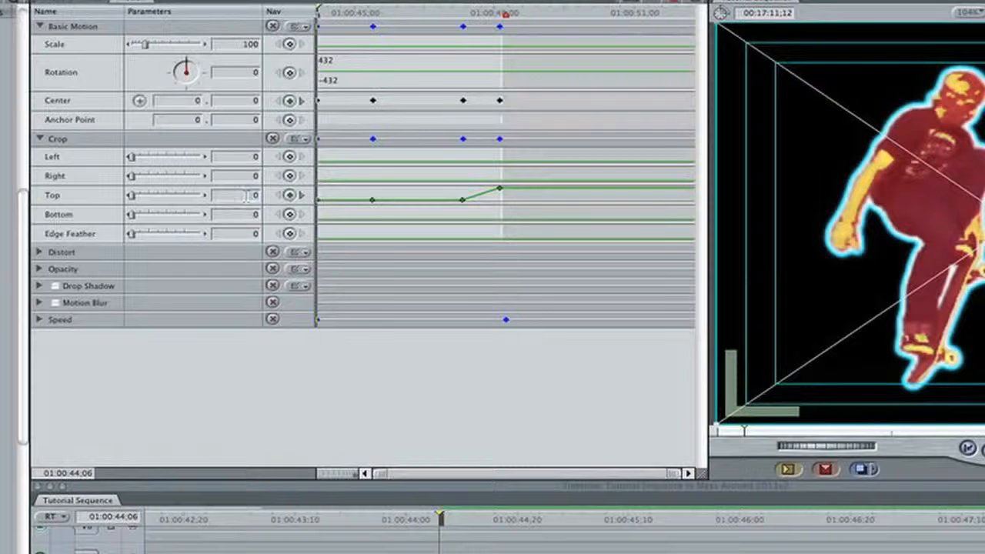
{"action": "left_click", "coordinate": [247, 195]}
{"action": "type", "text": "95"}
{"action": "key", "text": "Return"}
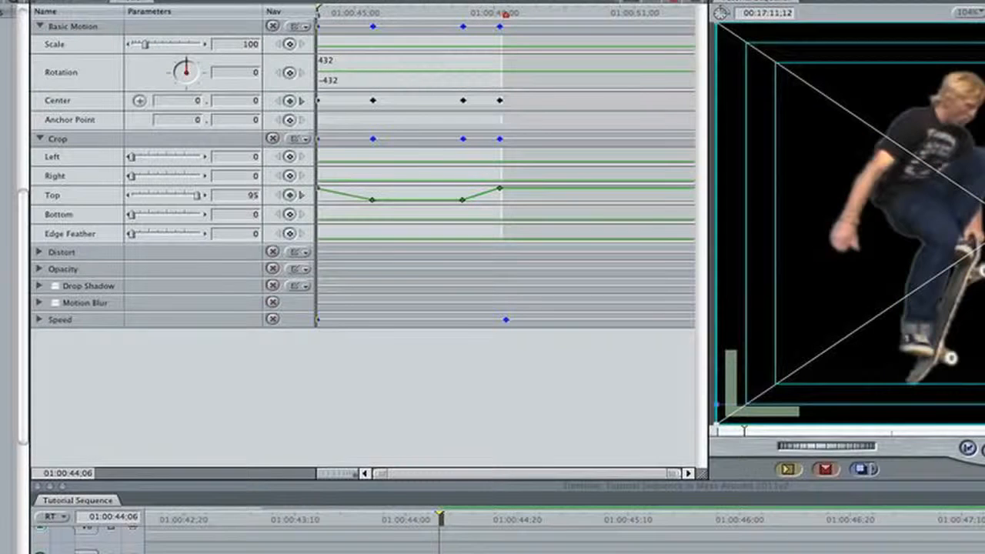
Step: Set the crop's Edge Feather to 35 and scrub the clip's start to check the wipe
{"action": "left_click", "coordinate": [243, 234]}
{"action": "type", "text": "35"}
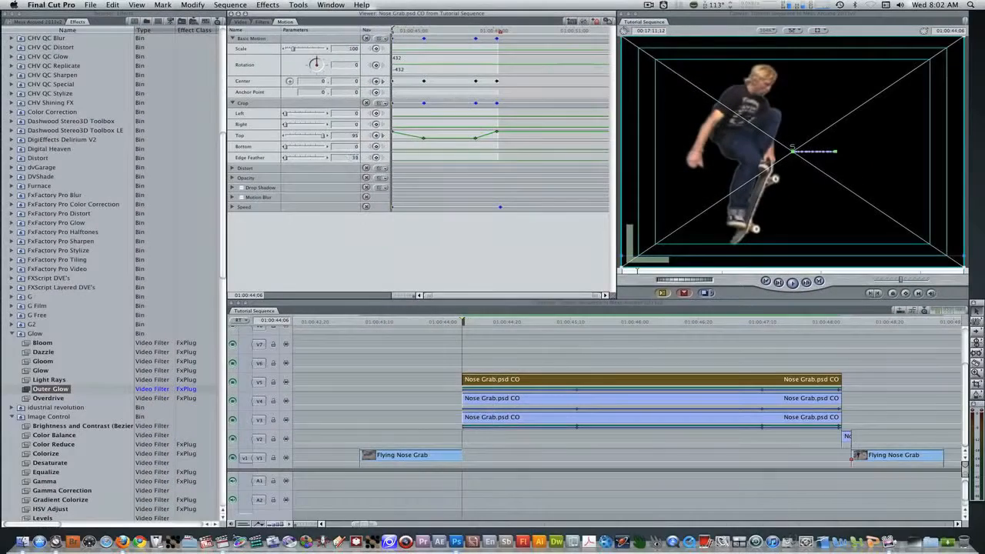
{"action": "key", "text": "Return"}
{"action": "left_click_drag", "start_coordinate": [464, 322], "coordinate": [461, 377]}
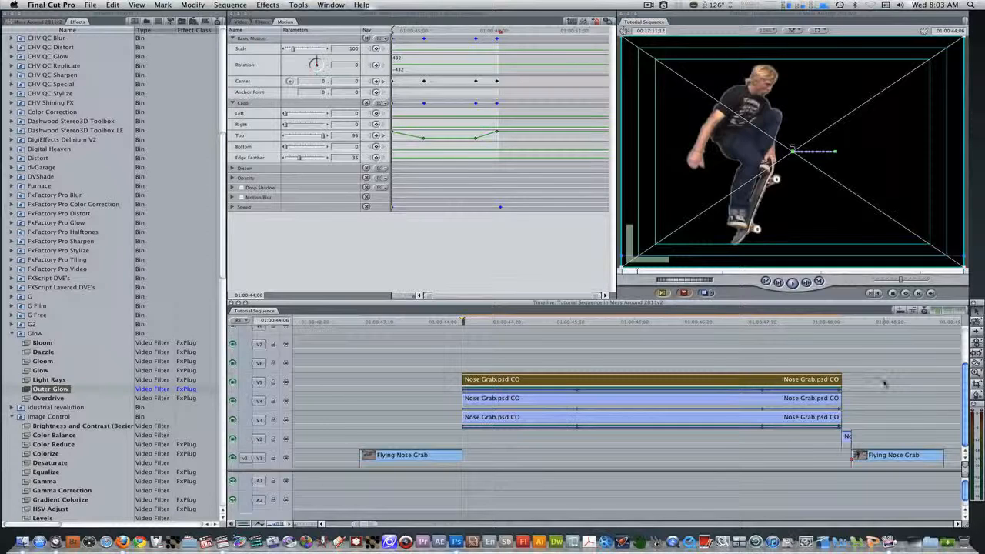
Step: Select the three stacked Nose Grab cut-outs and move them up three tracks, with the lowest on V6
{"action": "left_click_drag", "start_coordinate": [884, 380], "coordinate": [717, 432]}
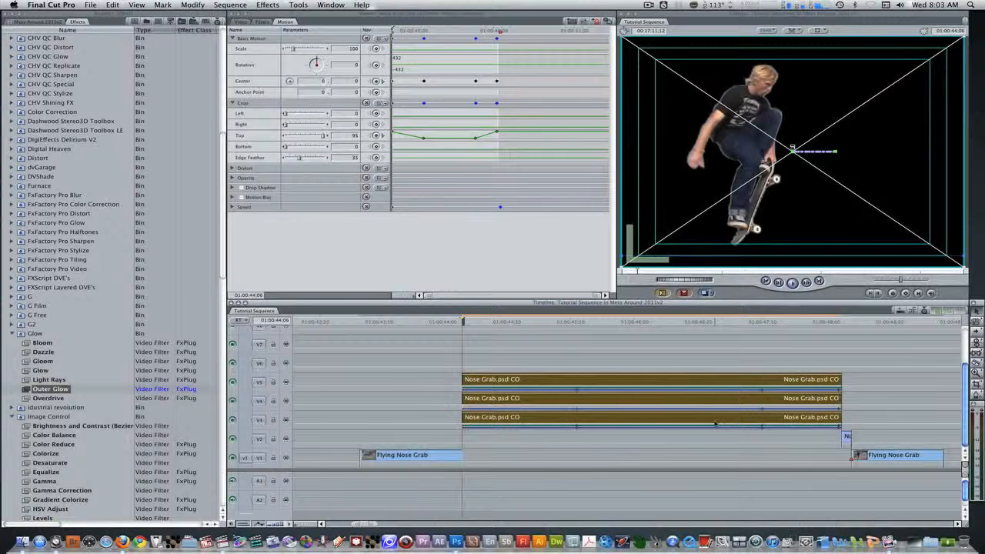
{"action": "key", "text": "alt+Up"}
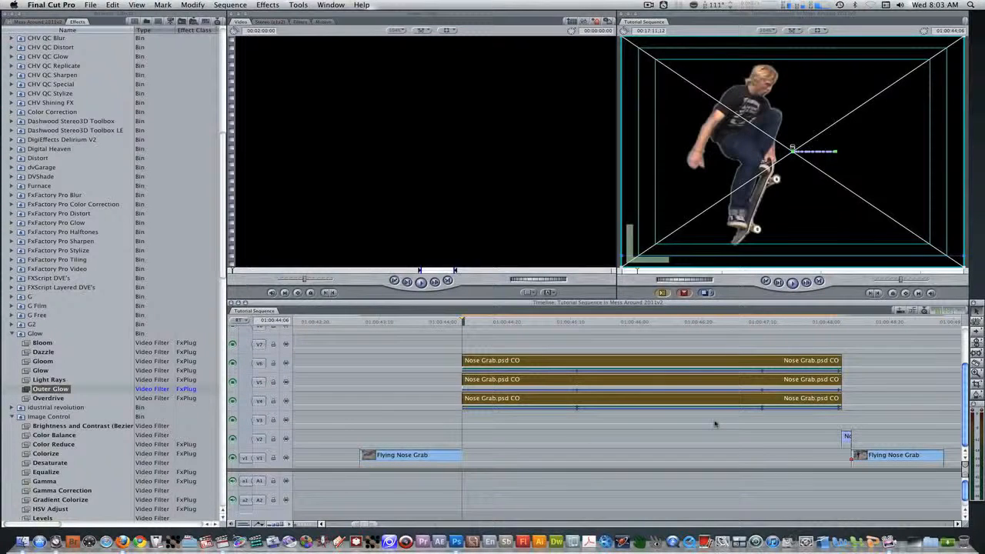
{"action": "key", "text": "alt+Up"}
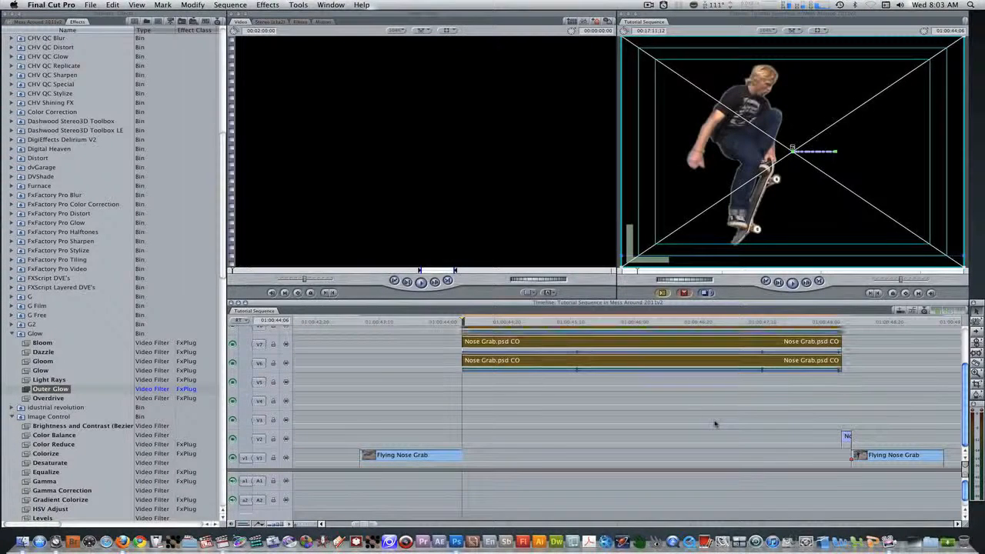
{"action": "key", "text": "alt+Up"}
{"action": "scroll", "coordinate": [721, 407], "scroll_direction": "up", "scroll_amount": 2}
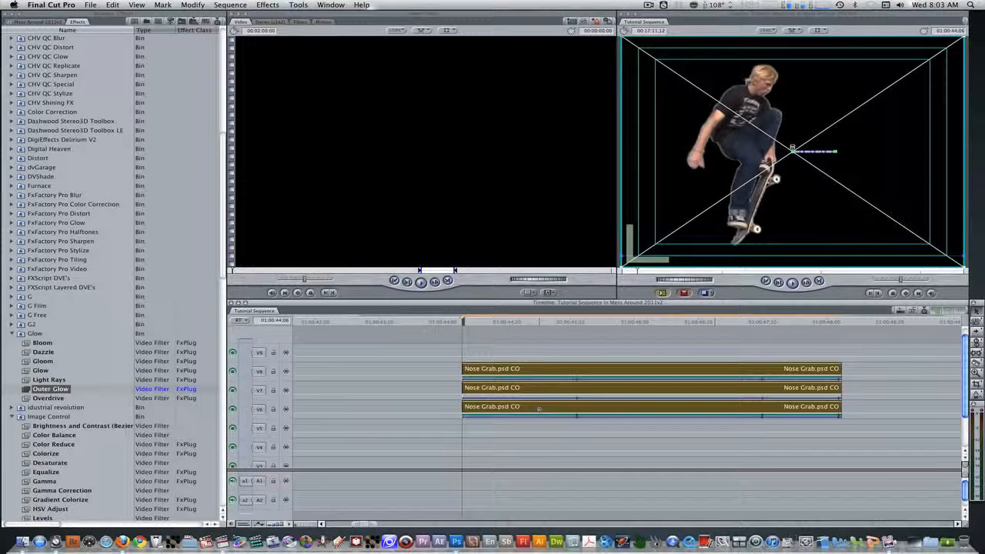
{"action": "scroll", "coordinate": [585, 410], "scroll_direction": "down", "scroll_amount": 3}
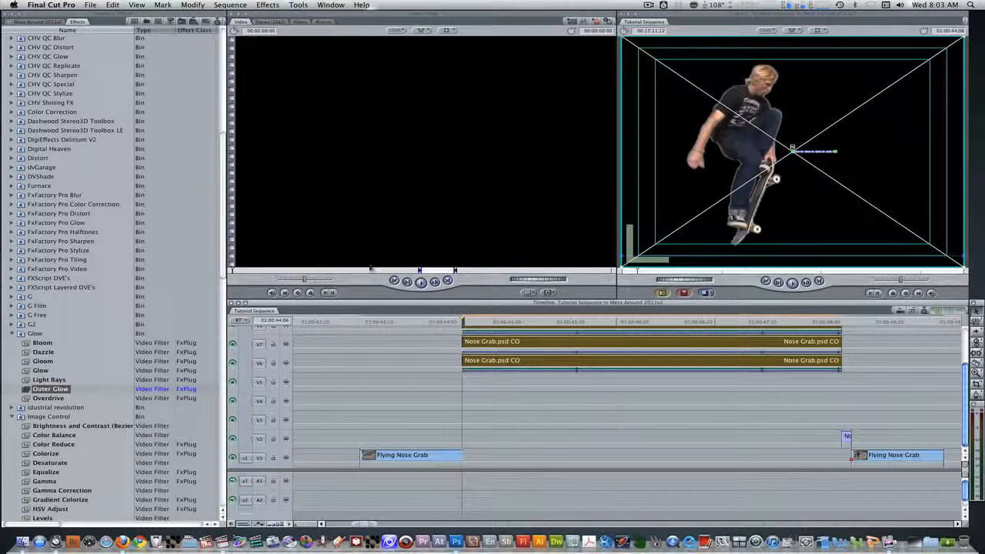
Step: Open the 893019F.MOV motion background from the Style Framing Tutorial bin, preview it and return to its In point
{"action": "left_click", "coordinate": [39, 22]}
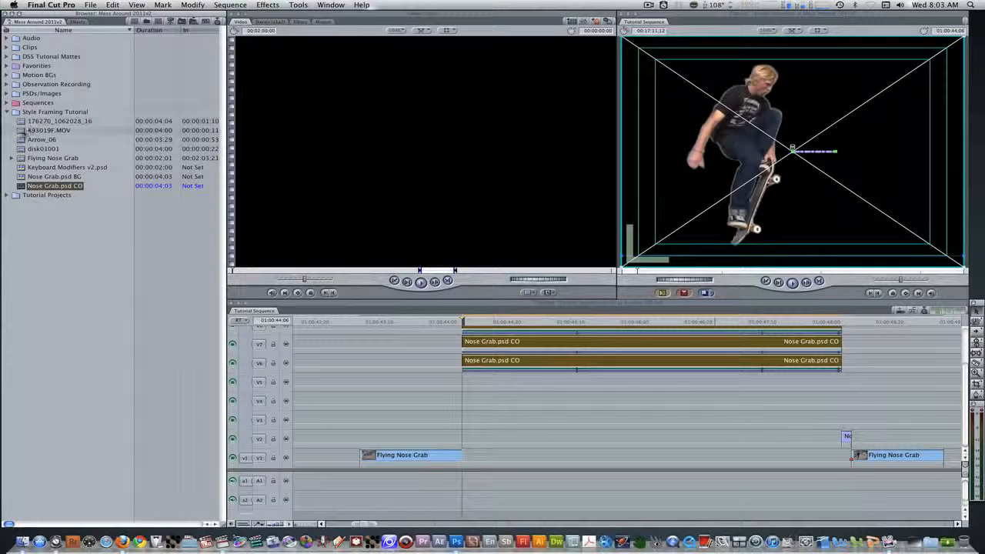
{"action": "left_click", "coordinate": [21, 131]}
{"action": "double_click", "coordinate": [21, 130]}
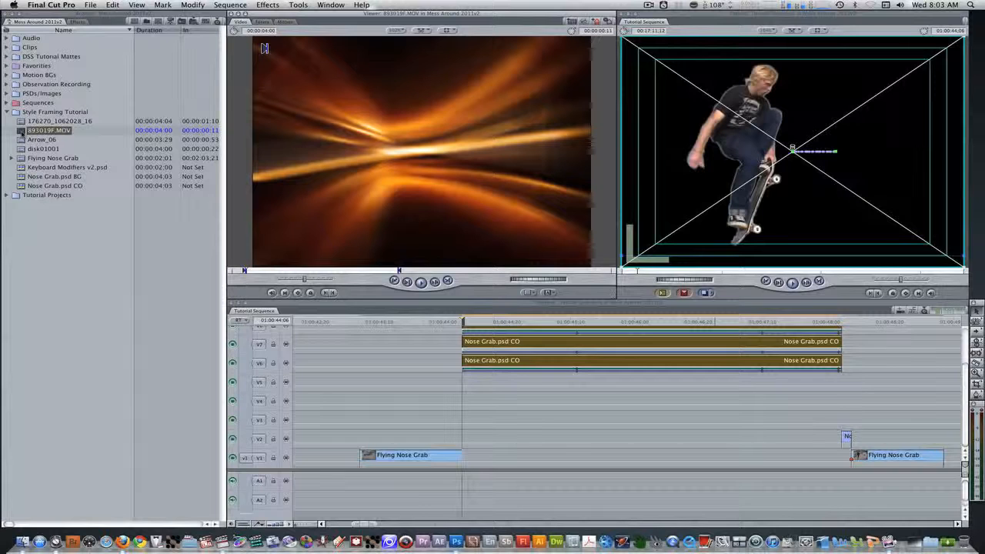
{"action": "key", "text": "space"}
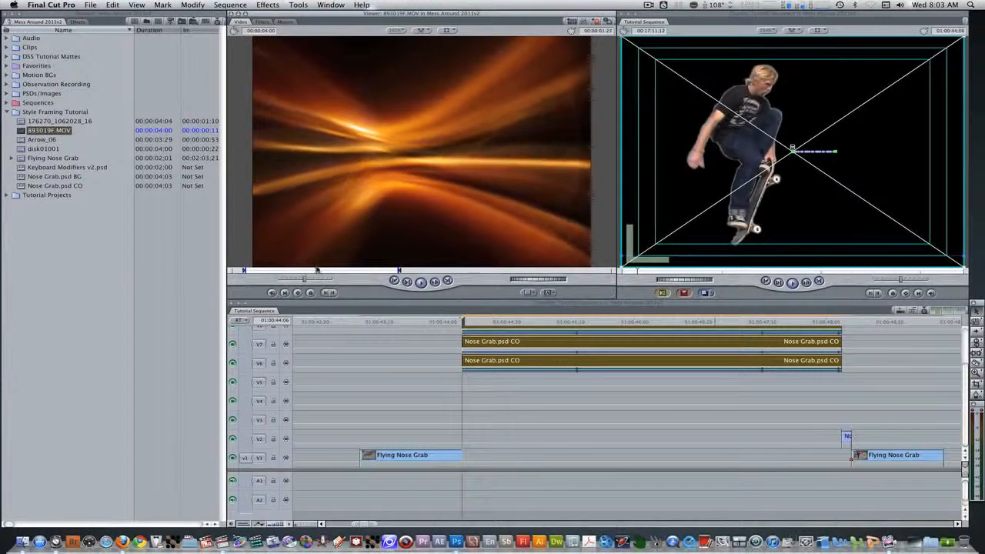
{"action": "left_click_drag", "start_coordinate": [351, 270], "coordinate": [245, 270]}
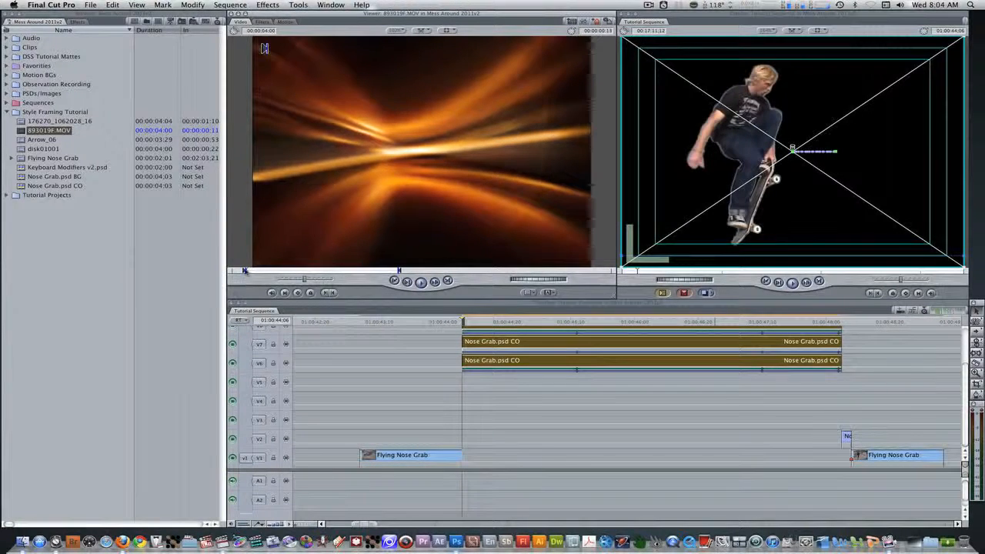
Step: Place 893019F.MOV on V2 beneath the cut-outs, trim its start to line up with theirs and check a mid-clip frame
{"action": "left_click_drag", "start_coordinate": [333, 226], "coordinate": [465, 435]}
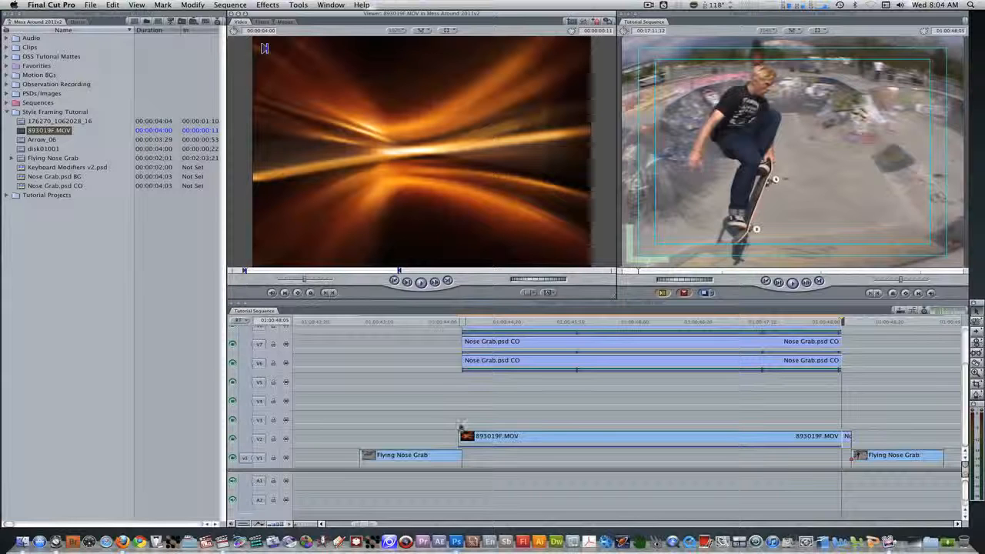
{"action": "left_click_drag", "start_coordinate": [460, 435], "coordinate": [463, 436]}
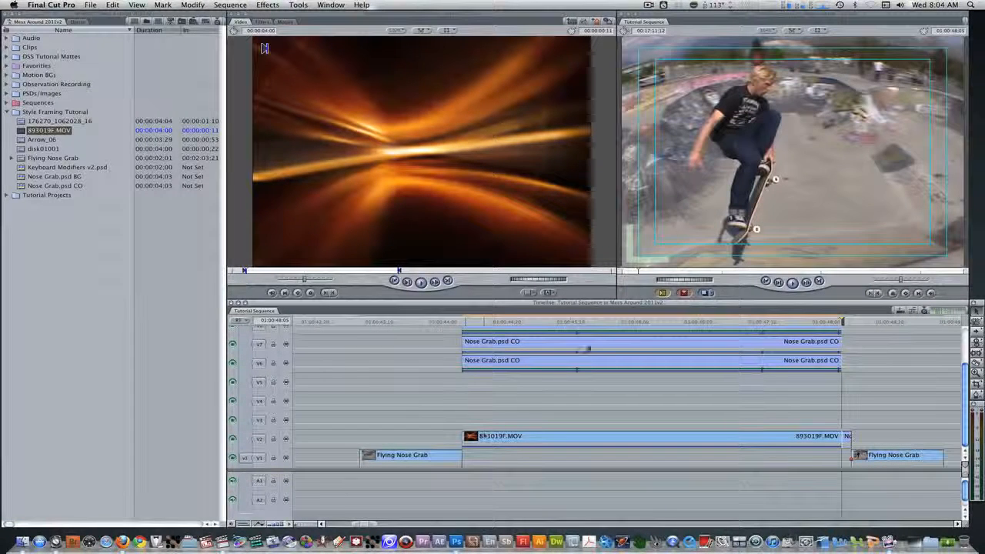
{"action": "left_click", "coordinate": [603, 322]}
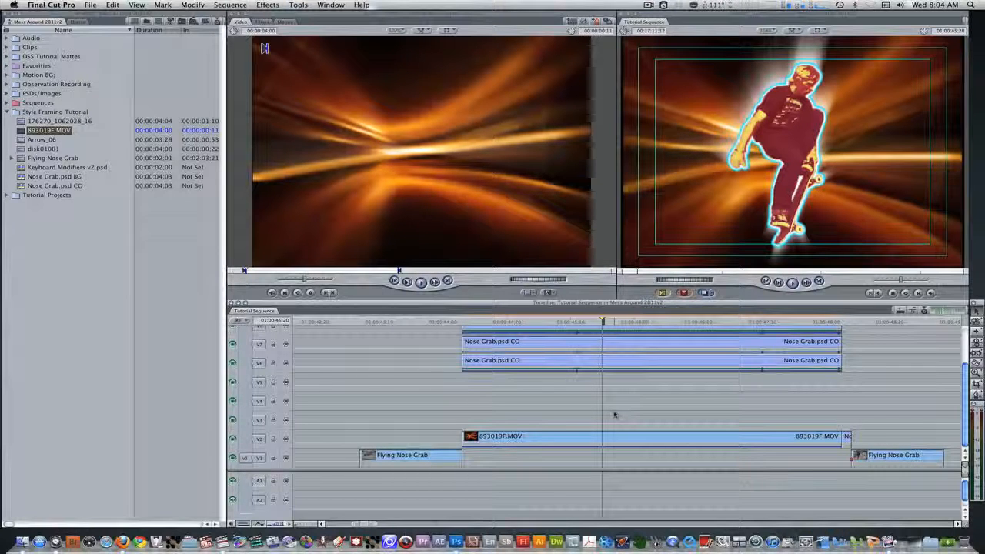
Step: Apply the HSV Adjust filter to the 893019F.MOV clip on V2 and load that clip for editing
{"action": "left_click", "coordinate": [78, 22]}
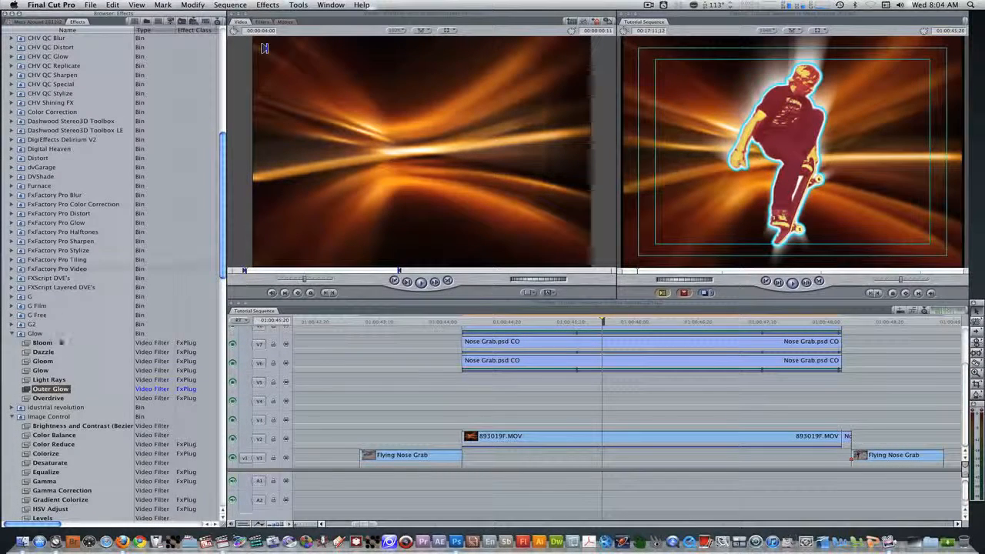
{"action": "scroll", "coordinate": [62, 342], "scroll_direction": "down", "scroll_amount": 4}
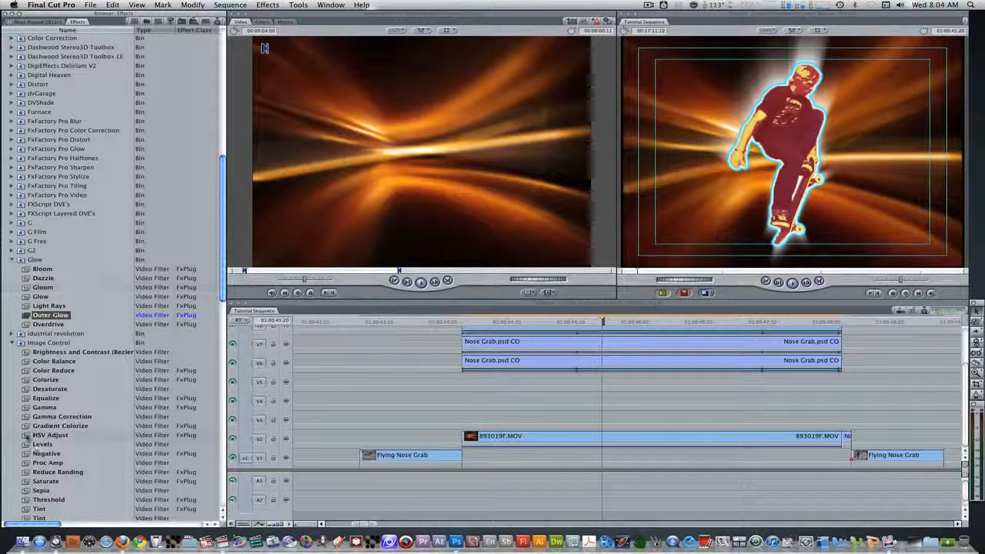
{"action": "left_click", "coordinate": [38, 435]}
{"action": "left_click_drag", "start_coordinate": [209, 408], "coordinate": [520, 437]}
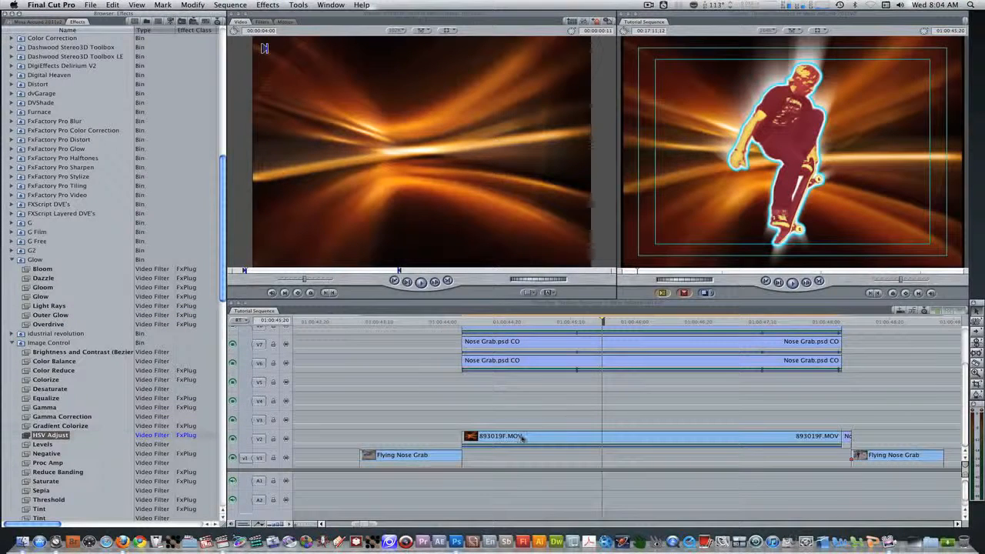
{"action": "double_click", "coordinate": [521, 437]}
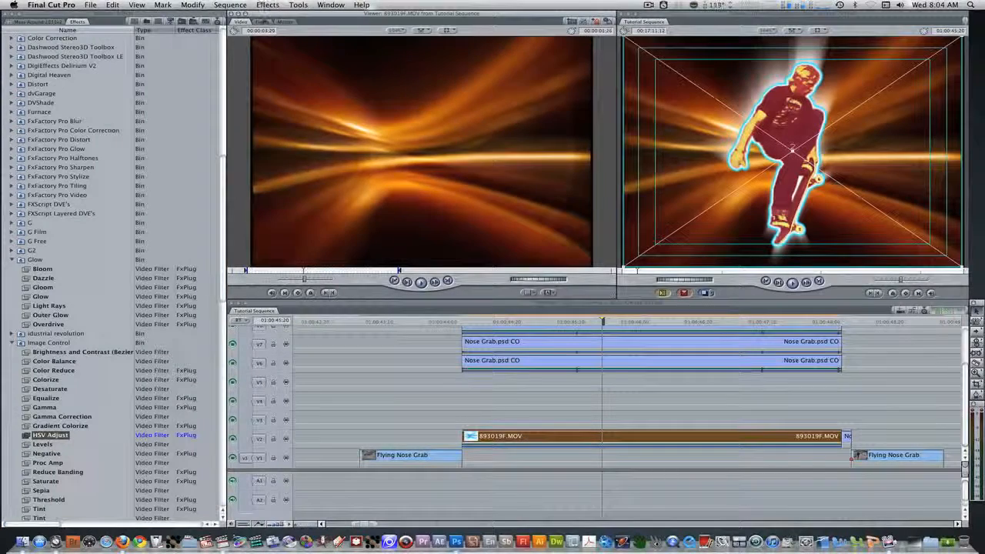
Step: Set the HSV Adjust filter's Hue to 271 and Saturation to 1 to turn the background purple
{"action": "left_click", "coordinate": [262, 22]}
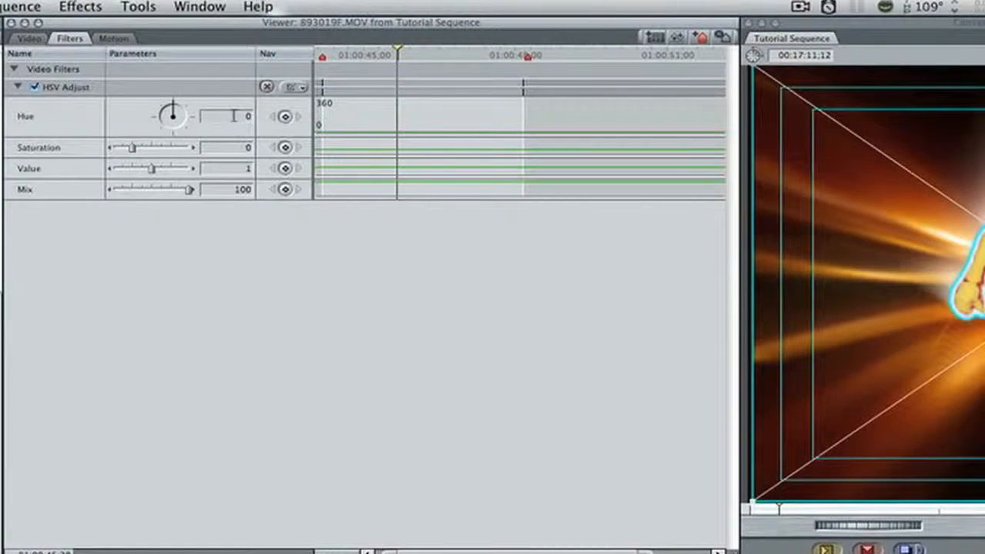
{"action": "key", "text": "Return"}
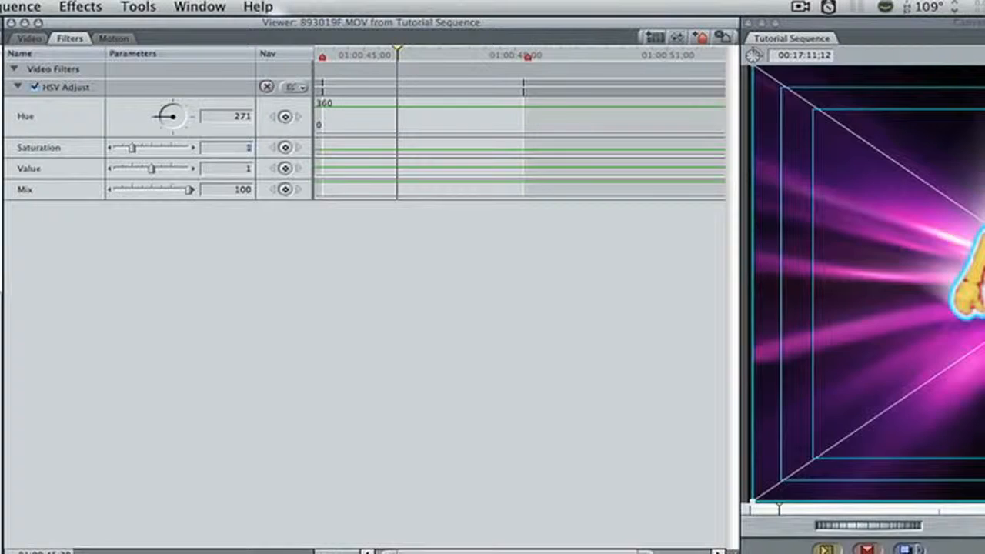
{"action": "type", "text": "1"}
{"action": "key", "text": "Return"}
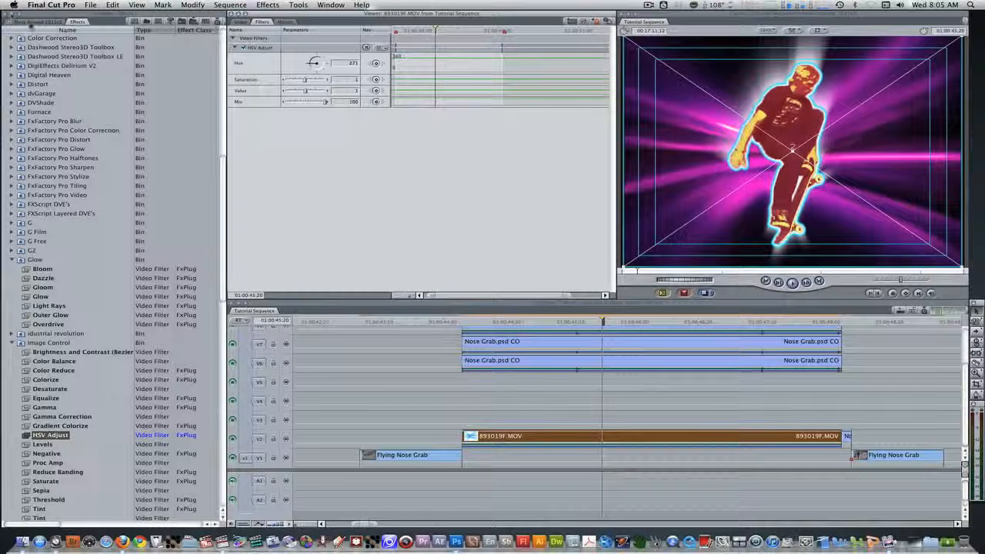
Step: Preview the disk01001 clip, place it on V3 above 893019F.MOV and trim its end to match the cut-outs
{"action": "left_click", "coordinate": [32, 21]}
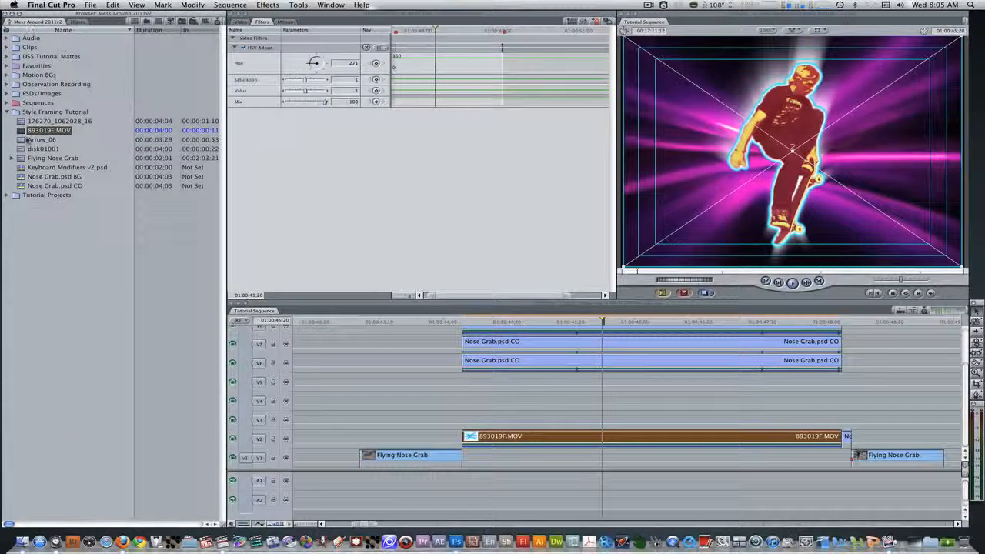
{"action": "left_click_drag", "start_coordinate": [23, 151], "coordinate": [346, 239]}
{"action": "left_click_drag", "start_coordinate": [273, 270], "coordinate": [388, 270]}
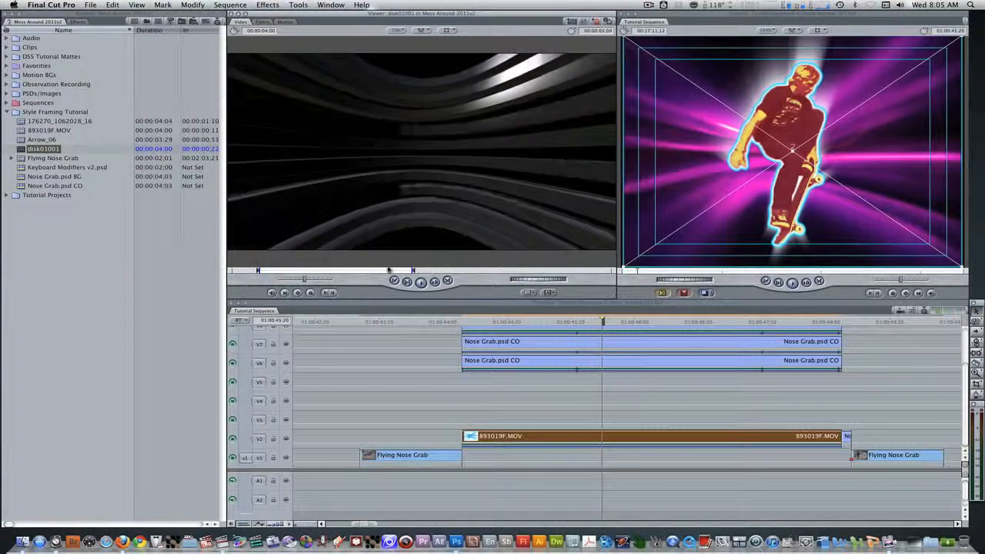
{"action": "left_click_drag", "start_coordinate": [364, 158], "coordinate": [485, 417]}
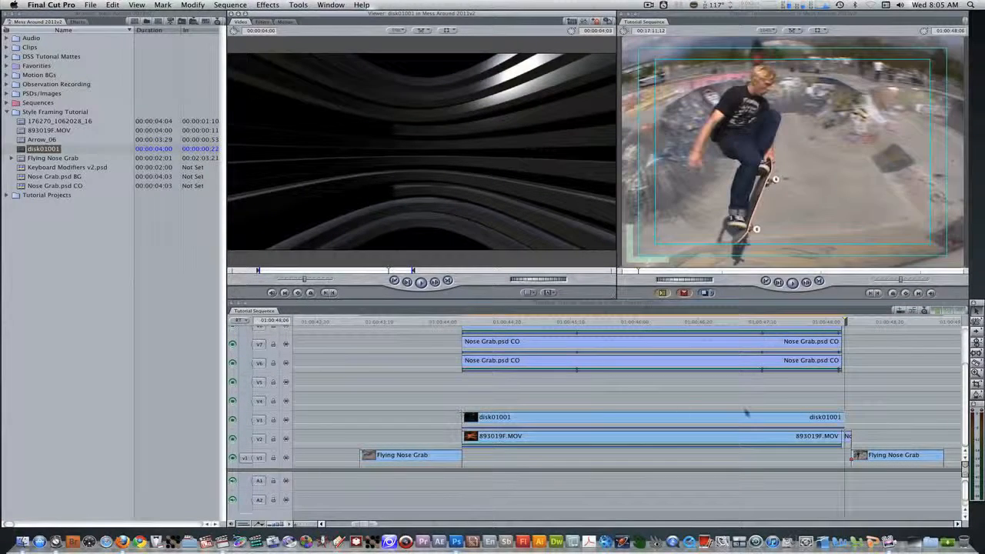
{"action": "left_click_drag", "start_coordinate": [843, 417], "coordinate": [842, 417]}
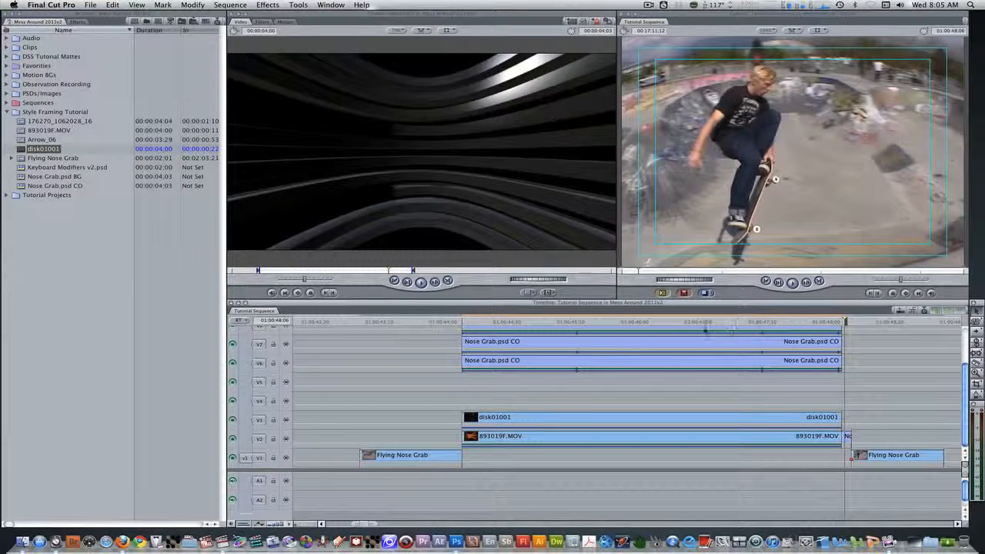
Step: Scale up the disk01001 clip on V3 in the Canvas until it covers the full frame height
{"action": "left_click", "coordinate": [701, 322]}
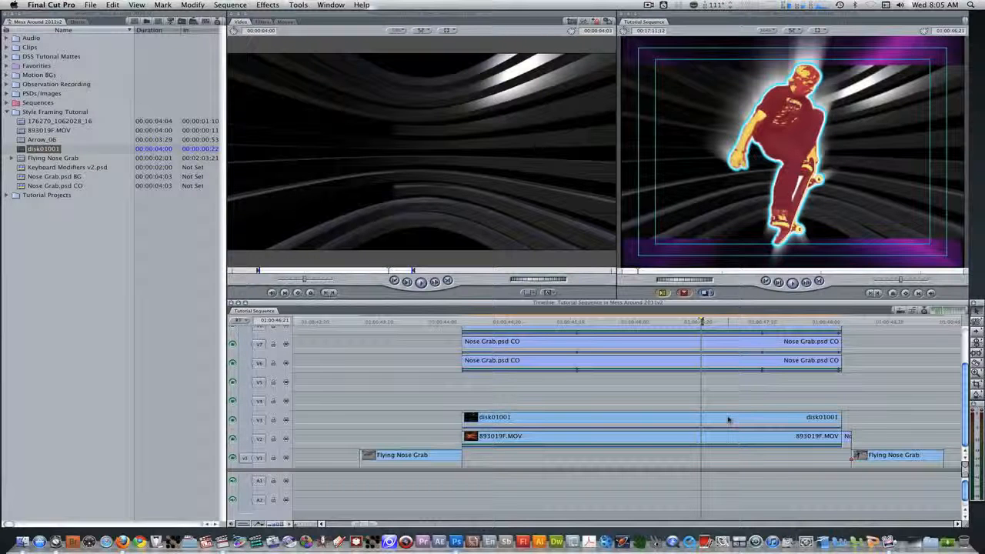
{"action": "key", "text": "super+2"}
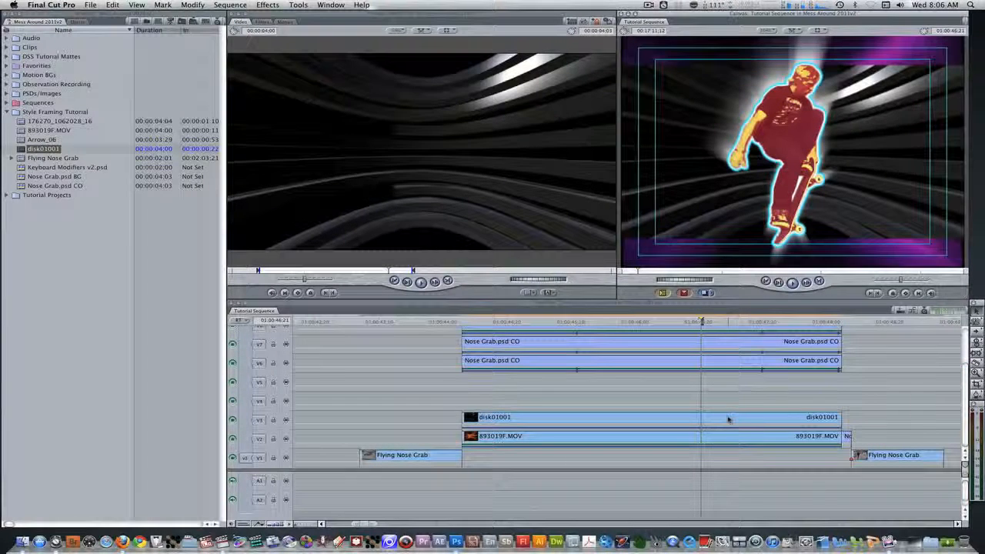
{"action": "key", "text": "super+minus"}
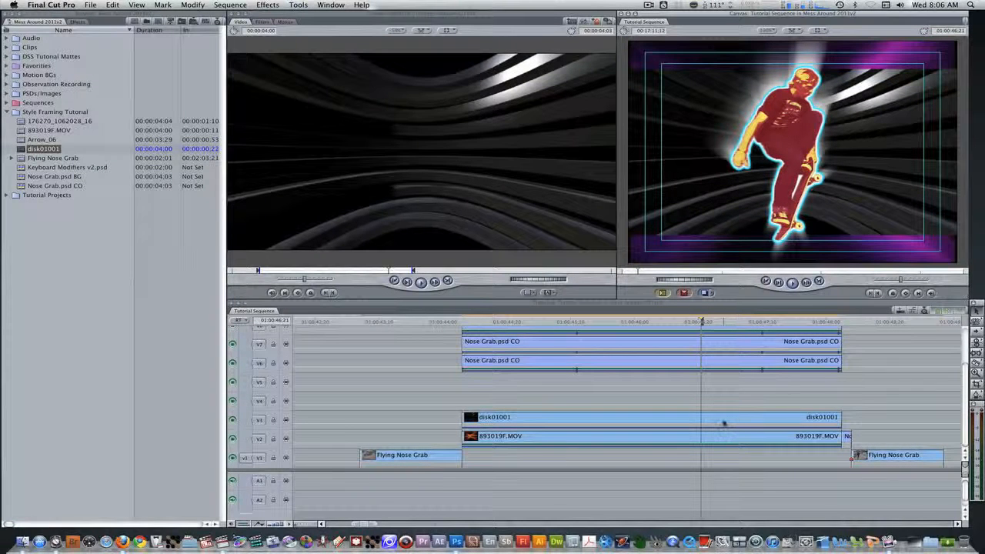
{"action": "left_click", "coordinate": [723, 422]}
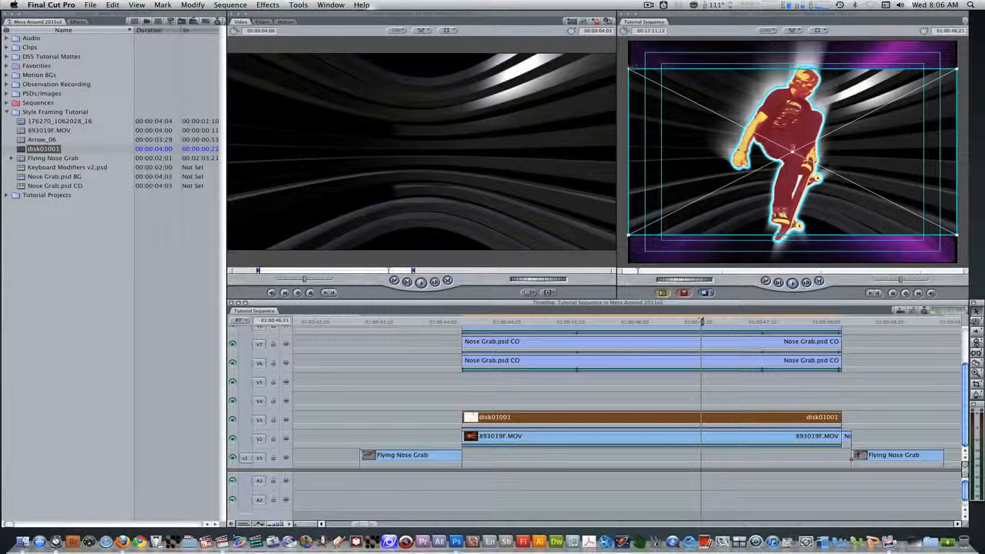
{"action": "left_click_drag", "start_coordinate": [629, 67], "coordinate": [611, 38]}
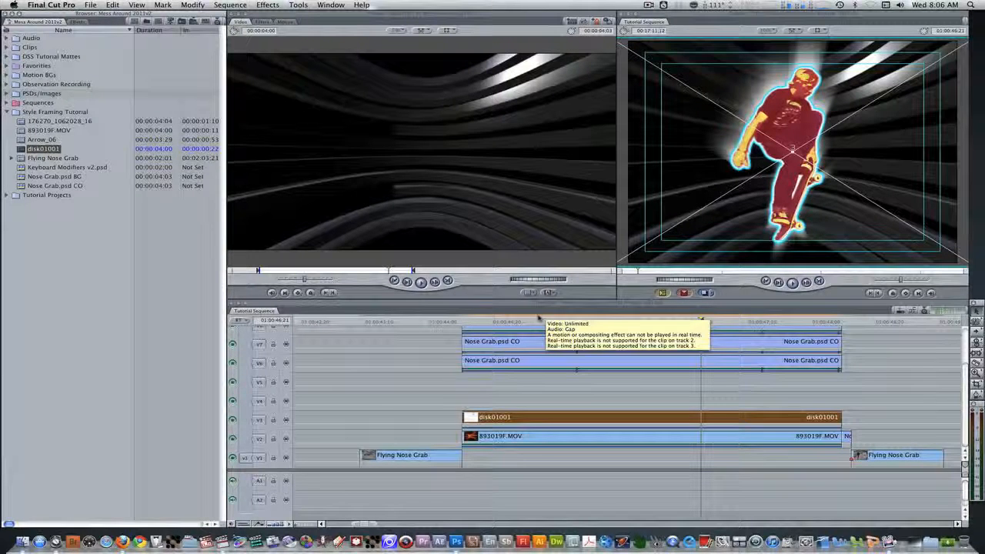
Step: Apply the Color Key filter to the disk01001 clip on V3 and open its filter settings
{"action": "left_click", "coordinate": [69, 22]}
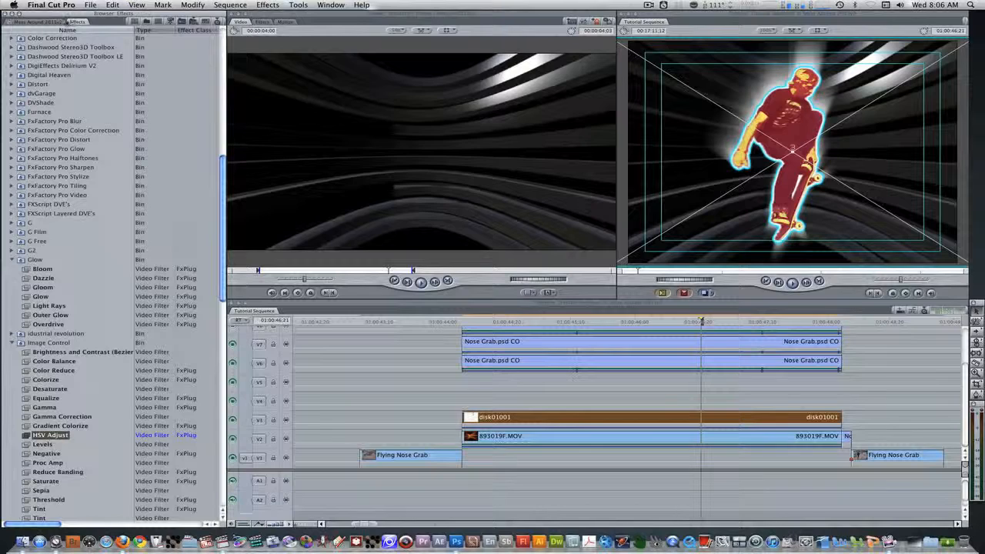
{"action": "scroll", "coordinate": [61, 179], "scroll_direction": "down", "scroll_amount": 10}
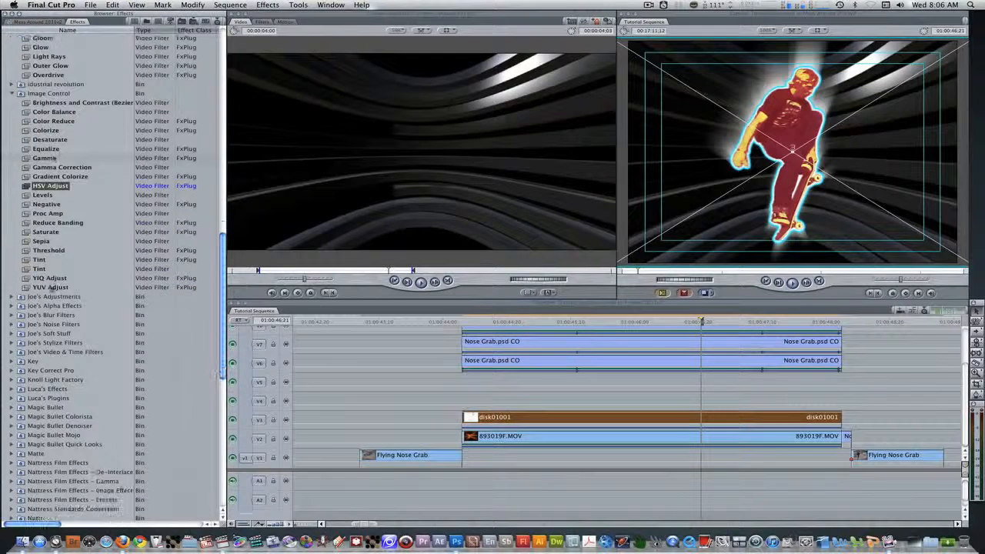
{"action": "left_click", "coordinate": [11, 361]}
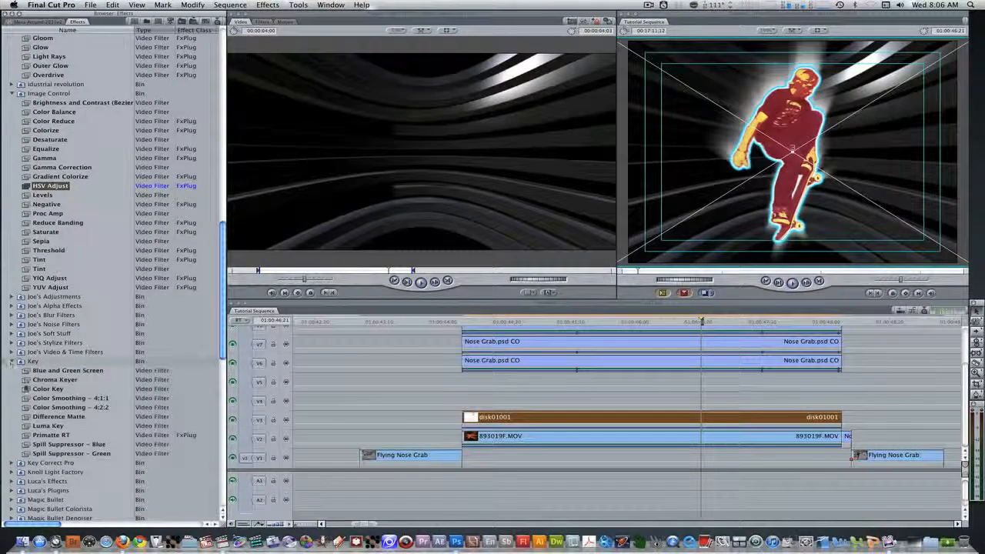
{"action": "left_click_drag", "start_coordinate": [48, 388], "coordinate": [493, 420]}
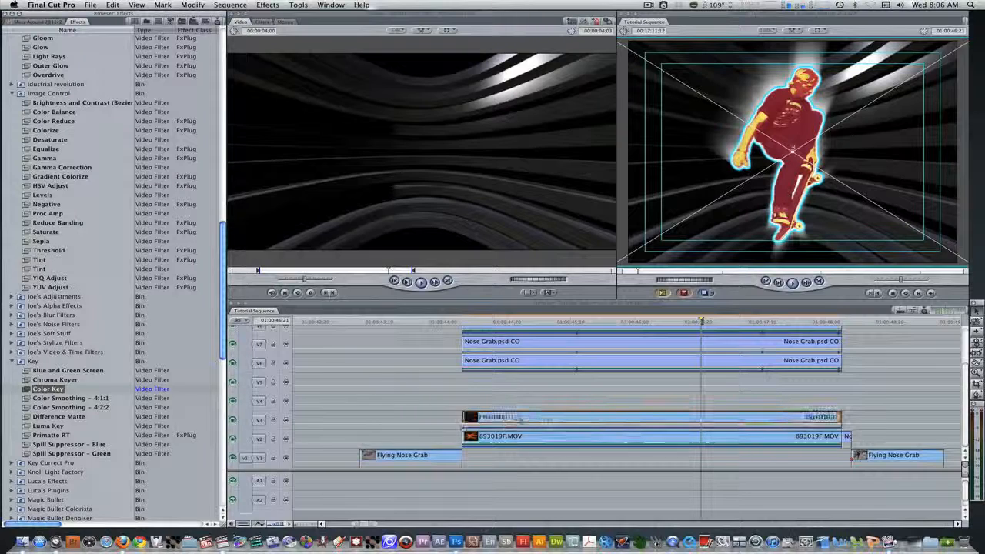
{"action": "double_click", "coordinate": [525, 418]}
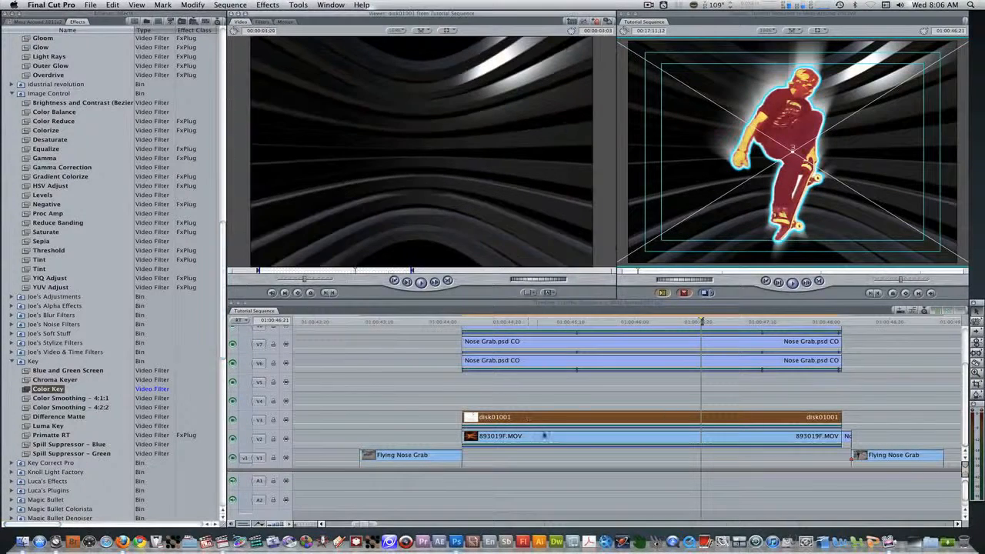
{"action": "left_click", "coordinate": [264, 22]}
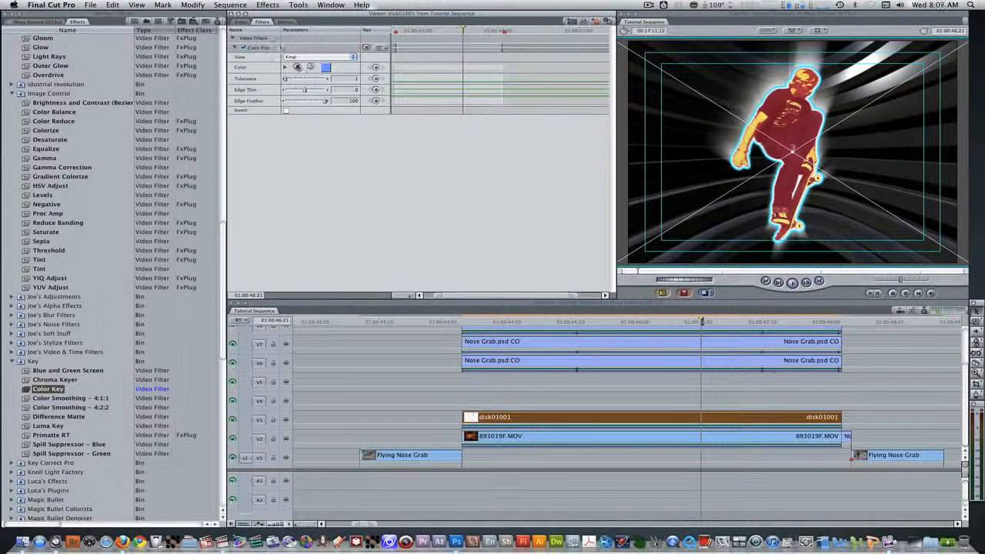
Step: Sample black from the disk01001 background as the Color Key color and set the Tolerance to 6
{"action": "left_click", "coordinate": [297, 67]}
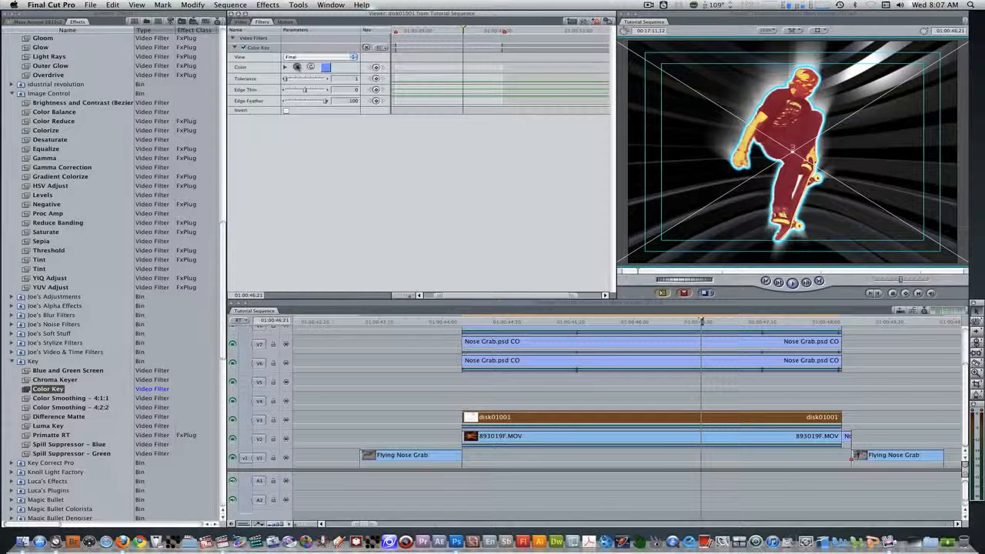
{"action": "left_click", "coordinate": [652, 182]}
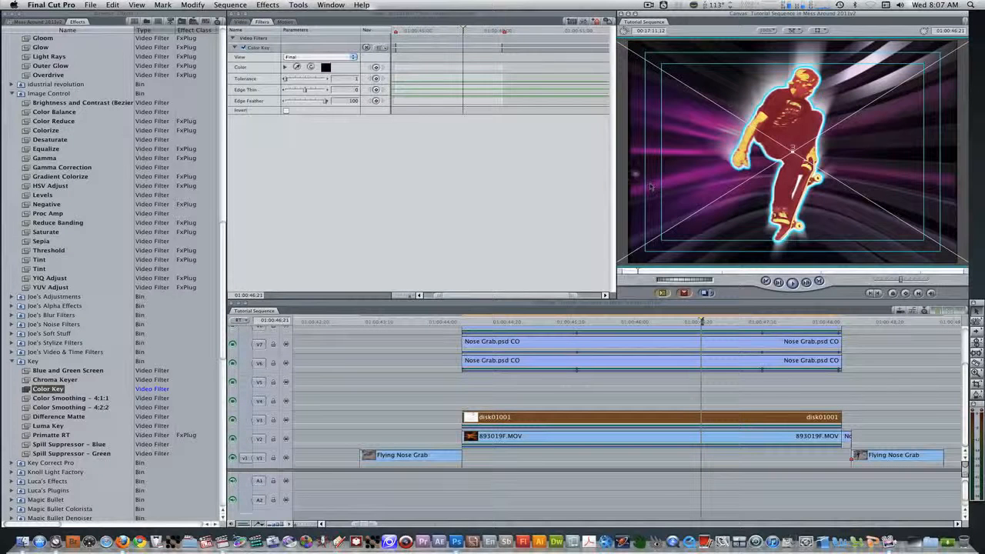
{"action": "left_click", "coordinate": [353, 78]}
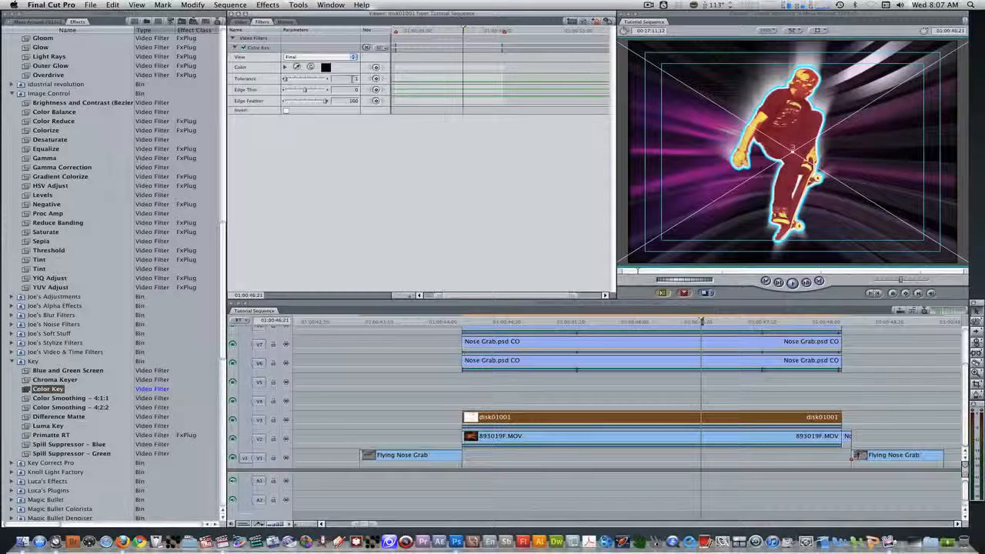
{"action": "type", "text": "6"}
{"action": "key", "text": "Return"}
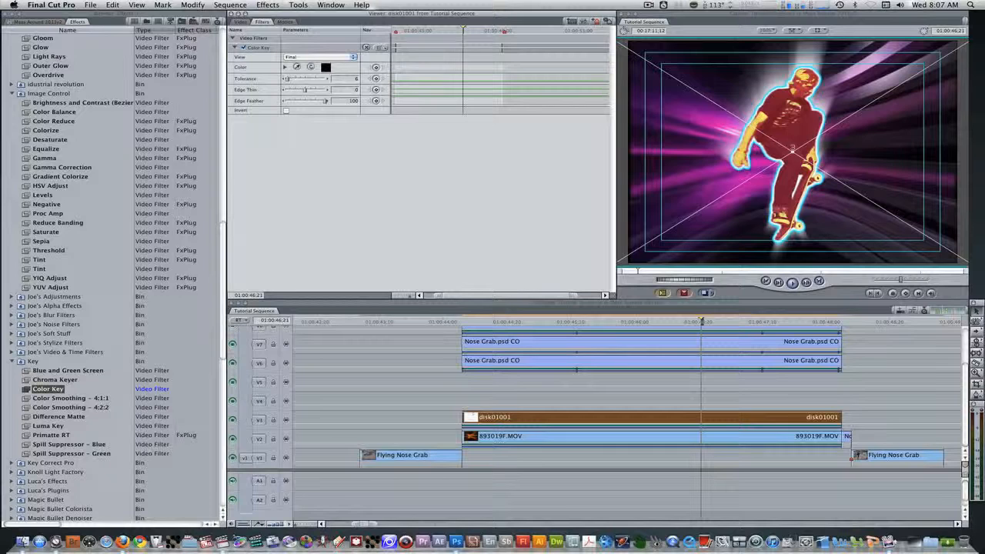
Step: Preview the Arrow_06 clip, place it on V4 above disk01001 and extend its end to match the clips below
{"action": "left_click", "coordinate": [609, 320]}
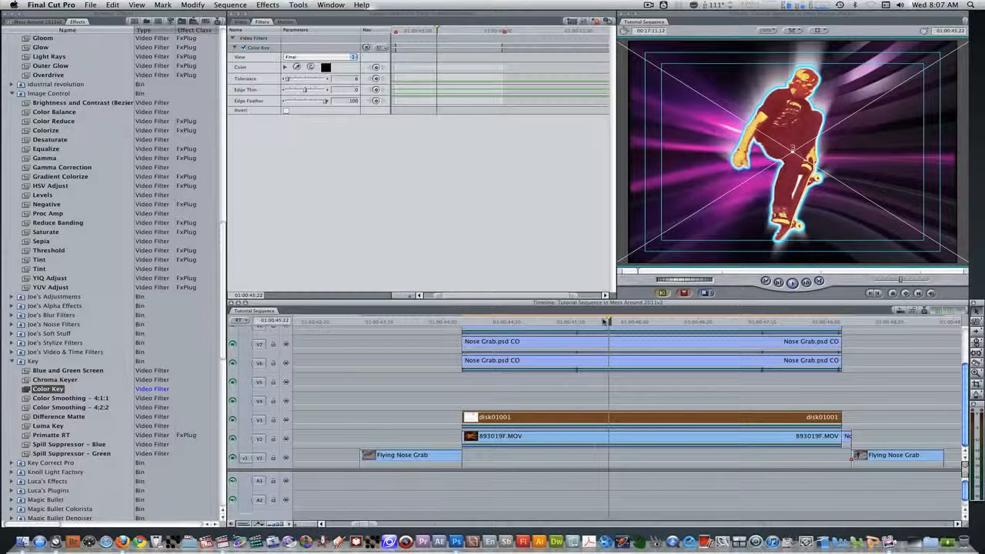
{"action": "left_click", "coordinate": [42, 21]}
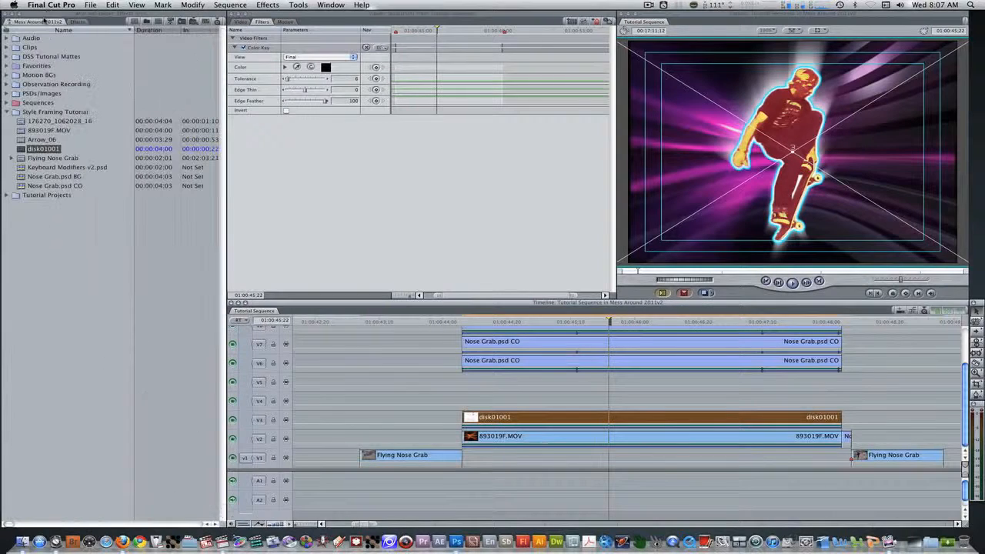
{"action": "left_click", "coordinate": [22, 141]}
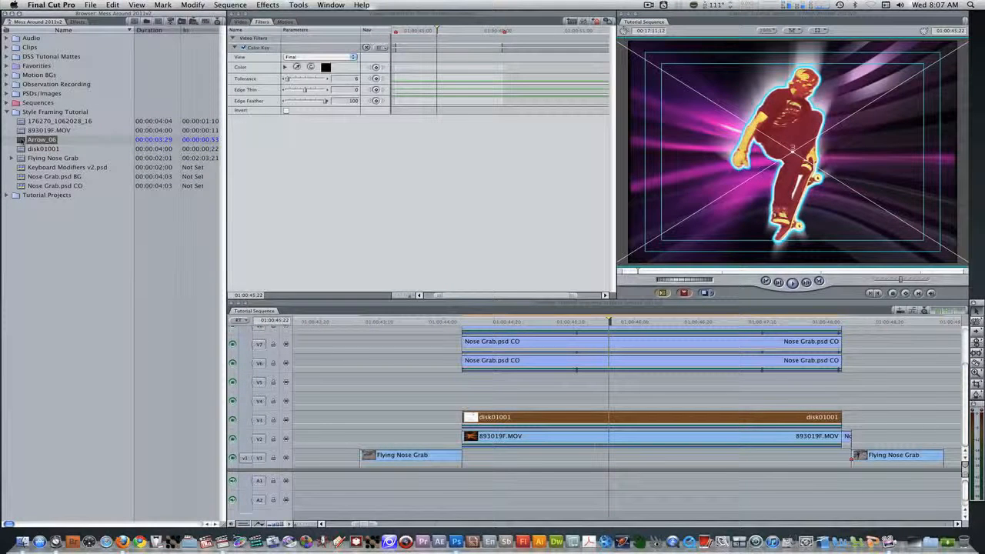
{"action": "double_click", "coordinate": [22, 141]}
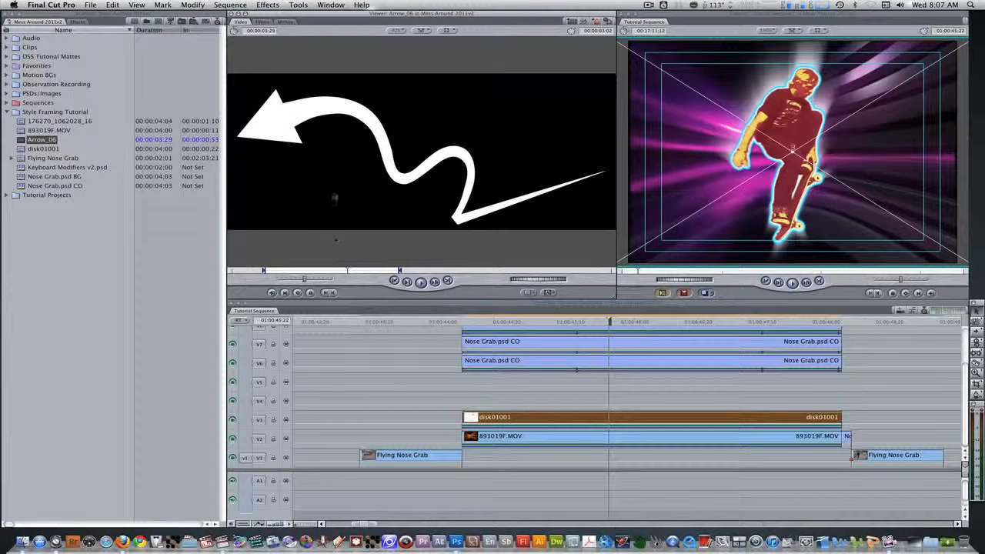
{"action": "mouse_move", "coordinate": [330, 270]}
{"action": "left_mouse_down"}
{"action": "mouse_move", "coordinate": [288, 270]}
{"action": "mouse_move", "coordinate": [312, 269]}
{"action": "left_mouse_up"}
{"action": "left_click_drag", "start_coordinate": [350, 183], "coordinate": [471, 398]}
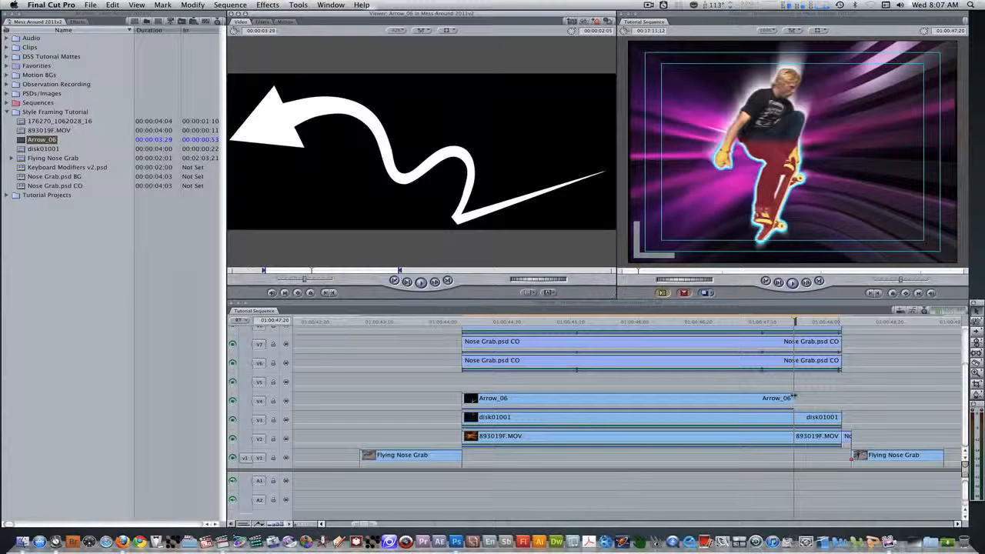
{"action": "left_click_drag", "start_coordinate": [794, 397], "coordinate": [842, 398]}
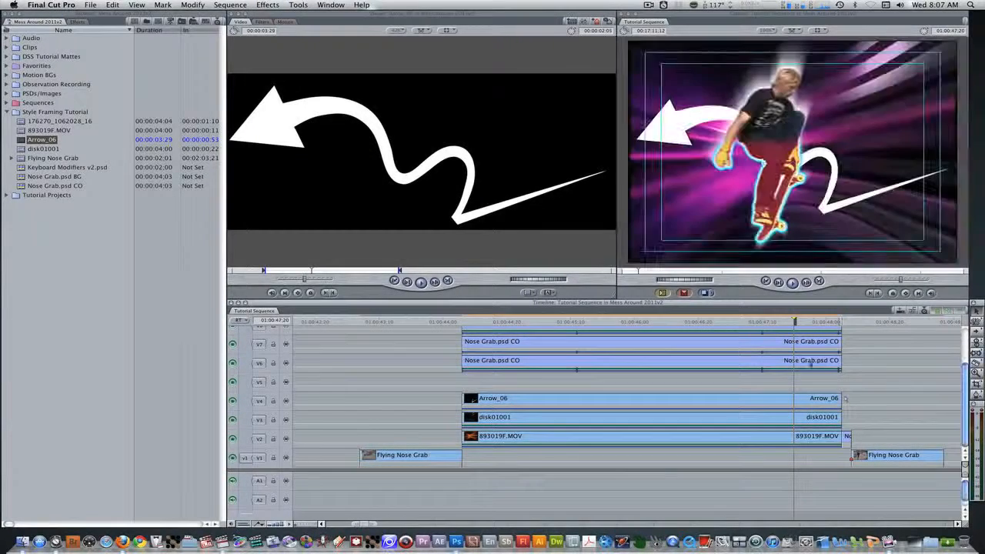
Step: Move Arrow_06 to the frame's upper-right corner in the Canvas and rotate it about -34° so the arrowhead points at the skater
{"action": "left_click", "coordinate": [589, 399]}
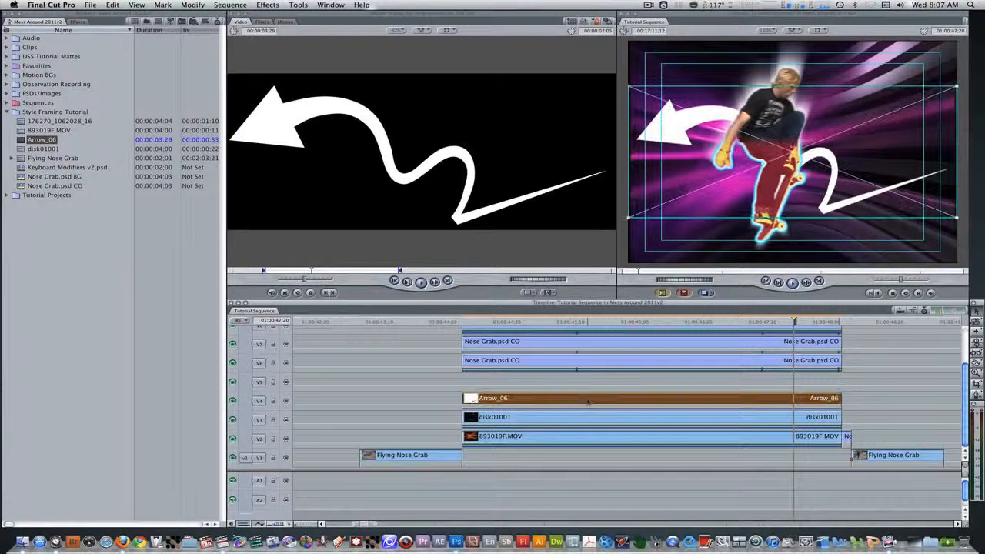
{"action": "left_click", "coordinate": [853, 101]}
{"action": "key", "text": "super+minus"}
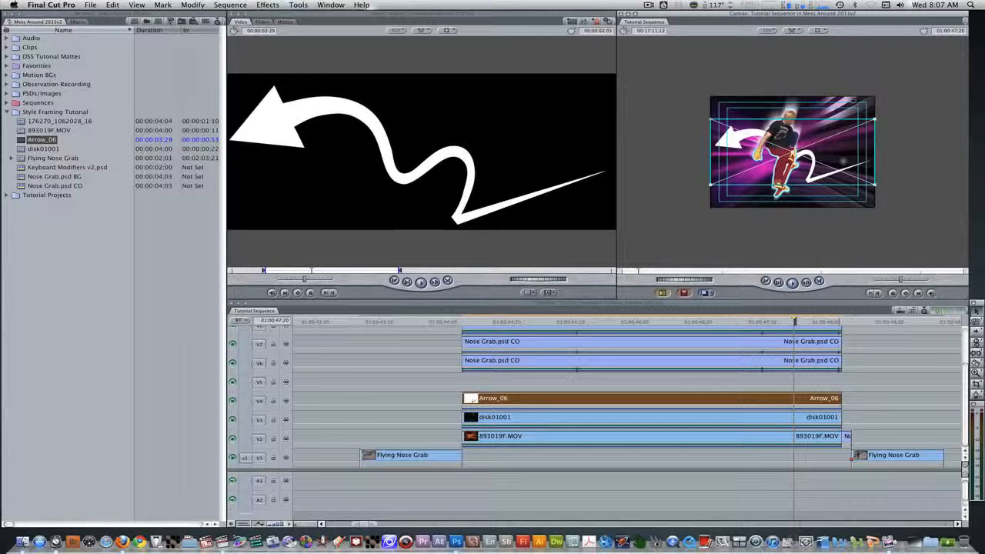
{"action": "left_click_drag", "start_coordinate": [821, 163], "coordinate": [881, 124]}
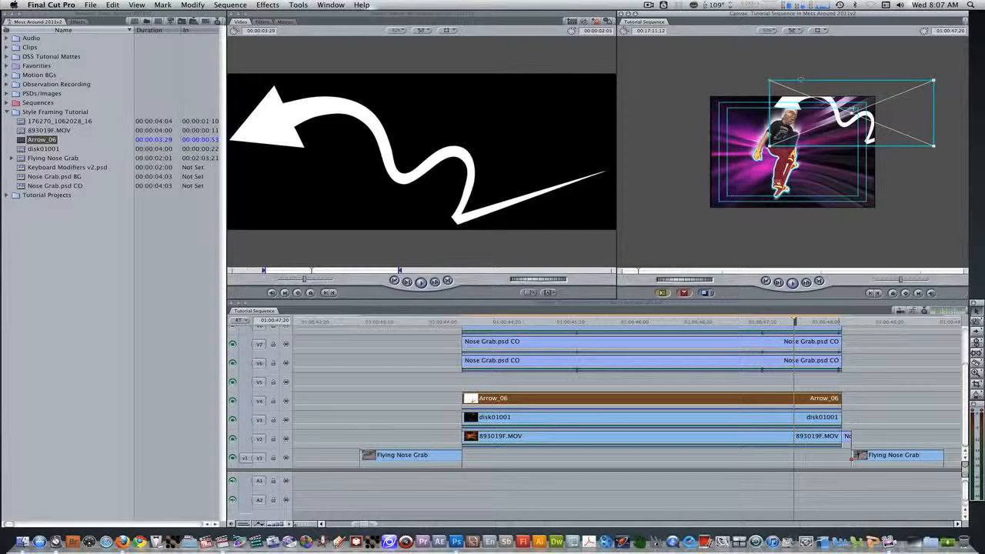
{"action": "left_click_drag", "start_coordinate": [801, 79], "coordinate": [791, 108]}
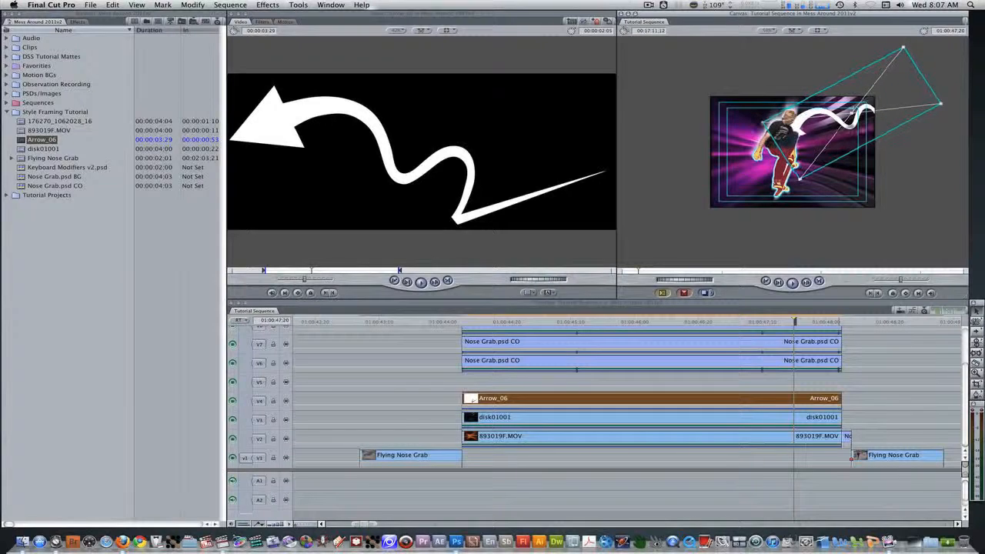
{"action": "left_click_drag", "start_coordinate": [851, 112], "coordinate": [873, 107]}
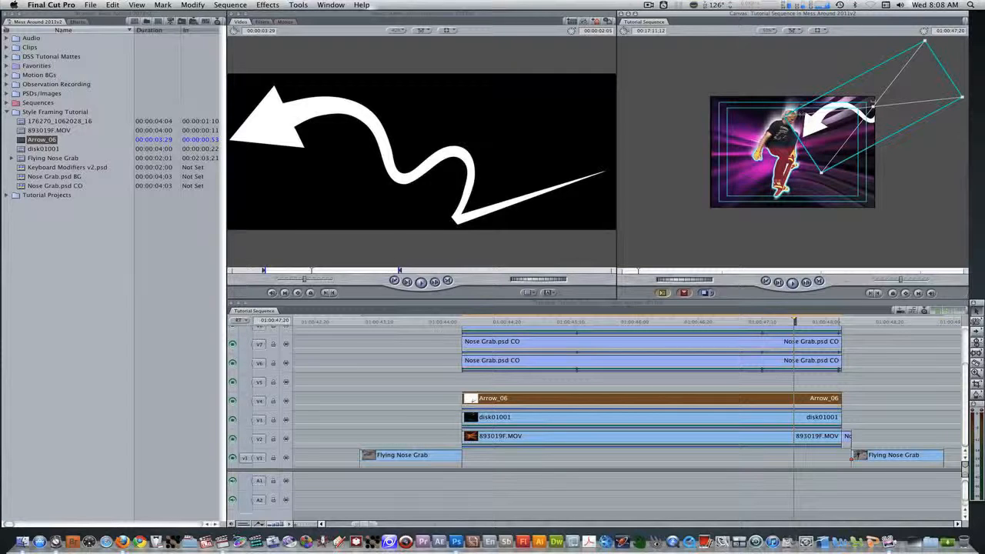
{"action": "left_click_drag", "start_coordinate": [797, 115], "coordinate": [851, 115]}
Step: Set the Scale of the Arrow_06 clip on V4 to 35 in its motion settings
{"action": "double_click", "coordinate": [863, 95]}
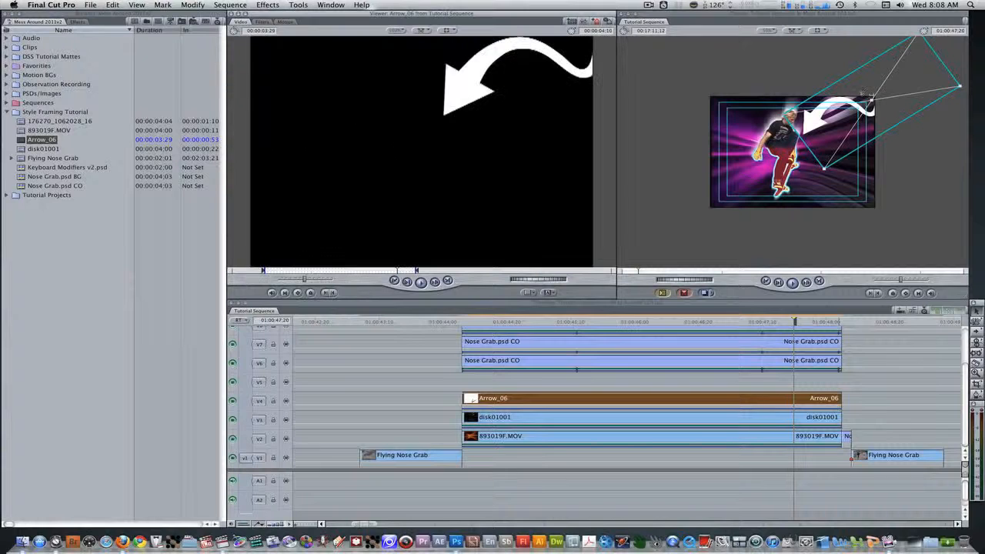
{"action": "left_click", "coordinate": [285, 22]}
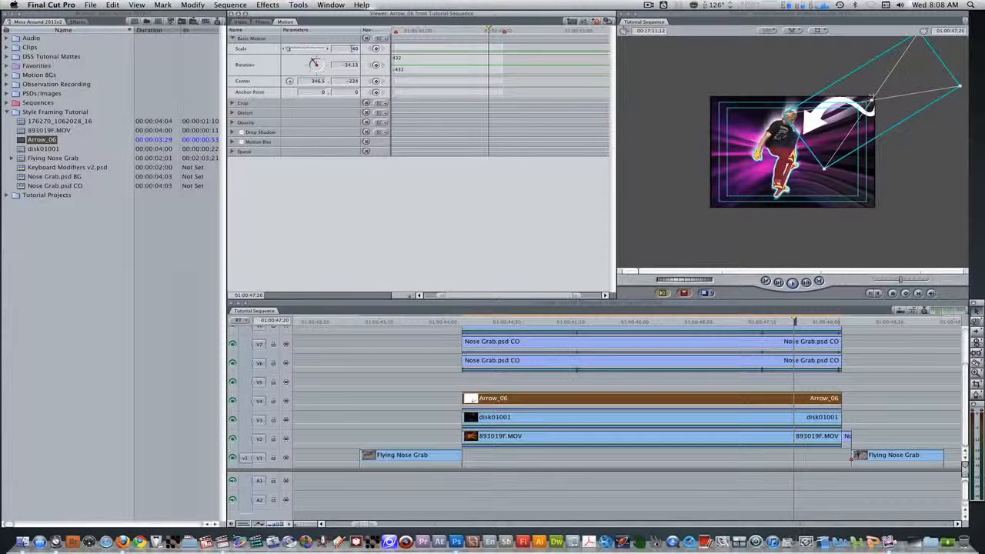
{"action": "type", "text": "35"}
{"action": "key", "text": "Return"}
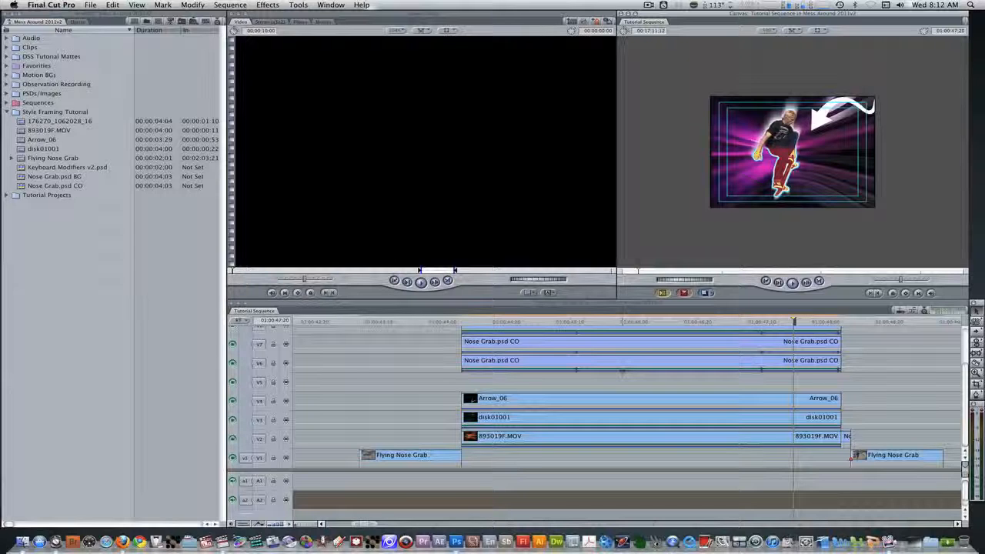
Step: Apply the Image Control Colorize filter to the Arrow_06 clip on V4 and open its filter settings
{"action": "left_click", "coordinate": [77, 20]}
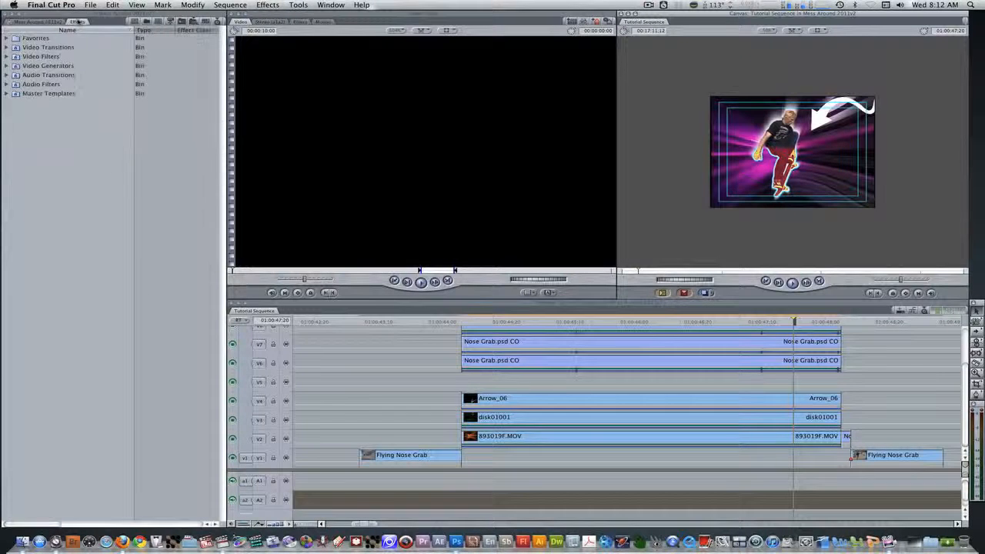
{"action": "left_click", "coordinate": [6, 57]}
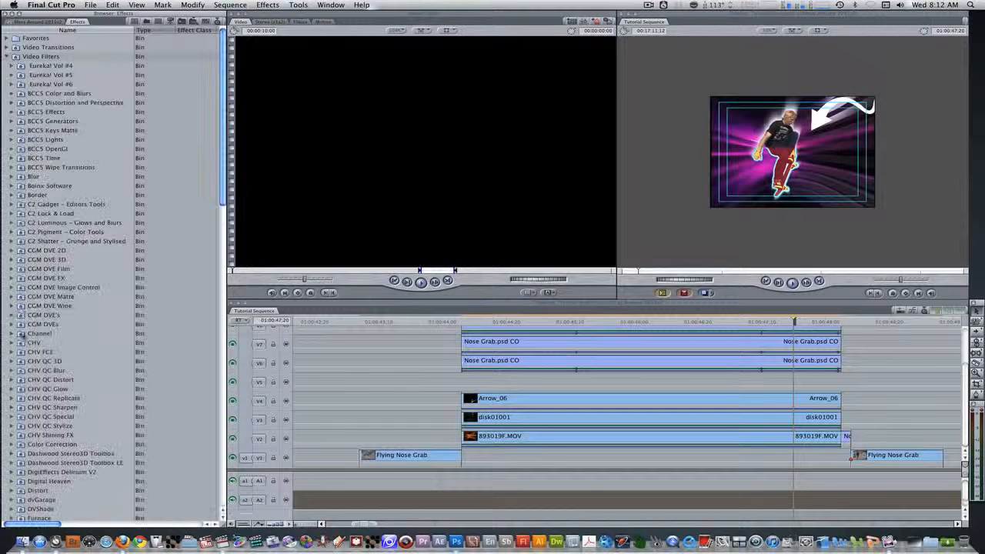
{"action": "scroll", "coordinate": [23, 344], "scroll_direction": "down", "scroll_amount": 10}
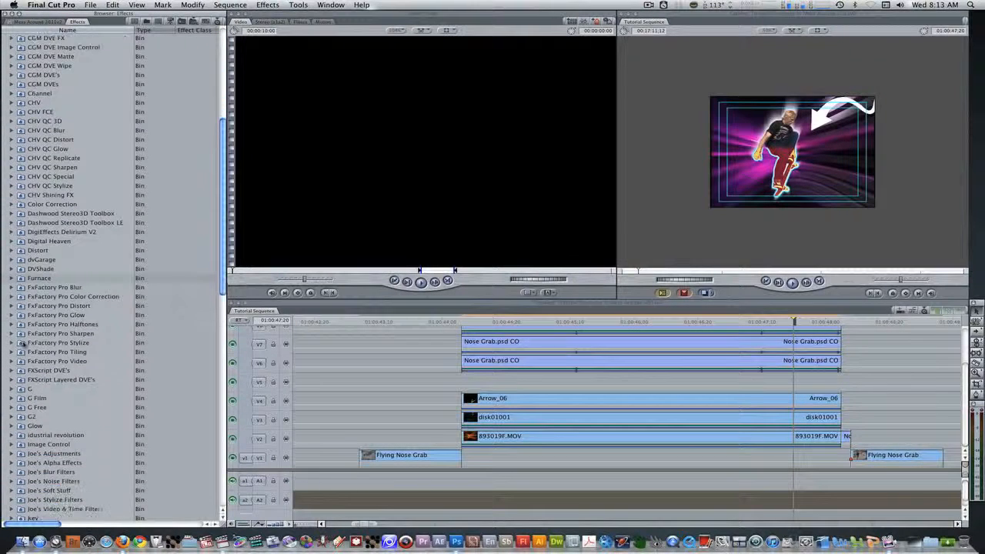
{"action": "scroll", "coordinate": [23, 362], "scroll_direction": "down", "scroll_amount": 3}
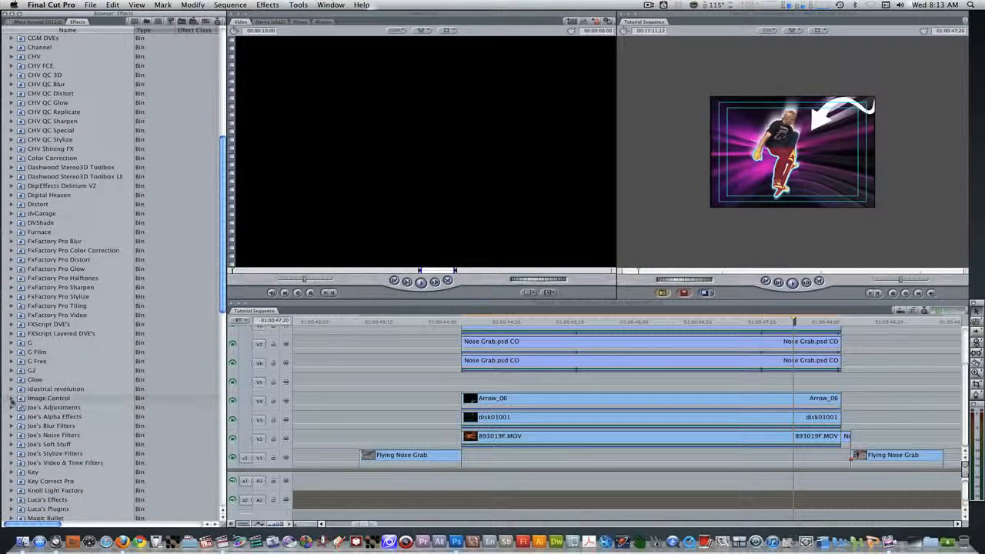
{"action": "left_click", "coordinate": [11, 398]}
{"action": "left_click", "coordinate": [25, 436]}
{"action": "left_click_drag", "start_coordinate": [26, 436], "coordinate": [518, 406]}
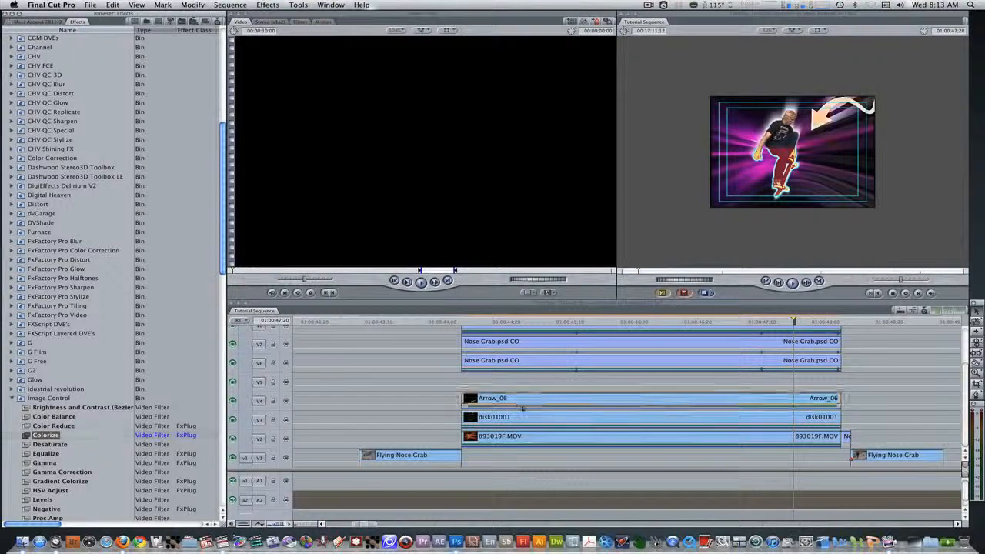
{"action": "left_click", "coordinate": [516, 401]}
{"action": "double_click", "coordinate": [515, 400]}
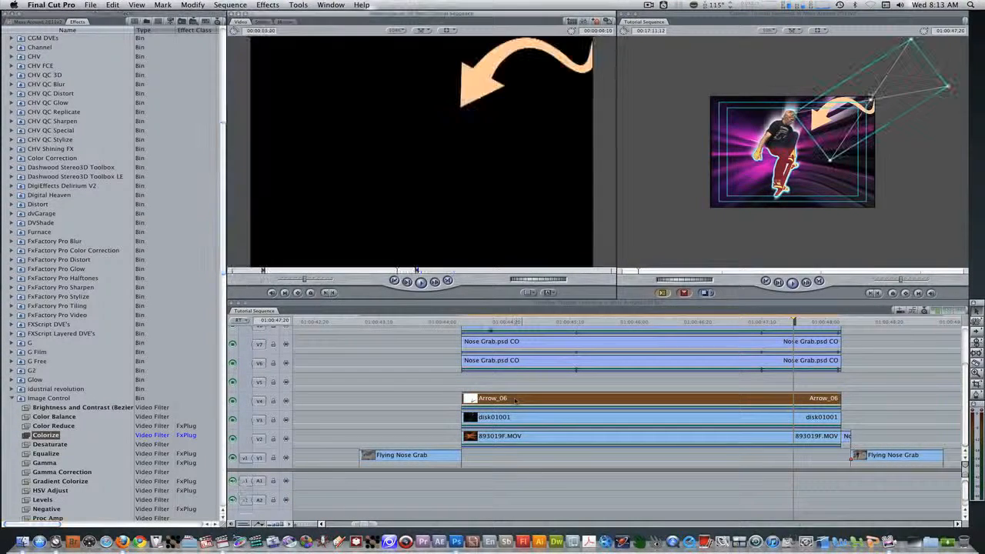
{"action": "left_click", "coordinate": [261, 22]}
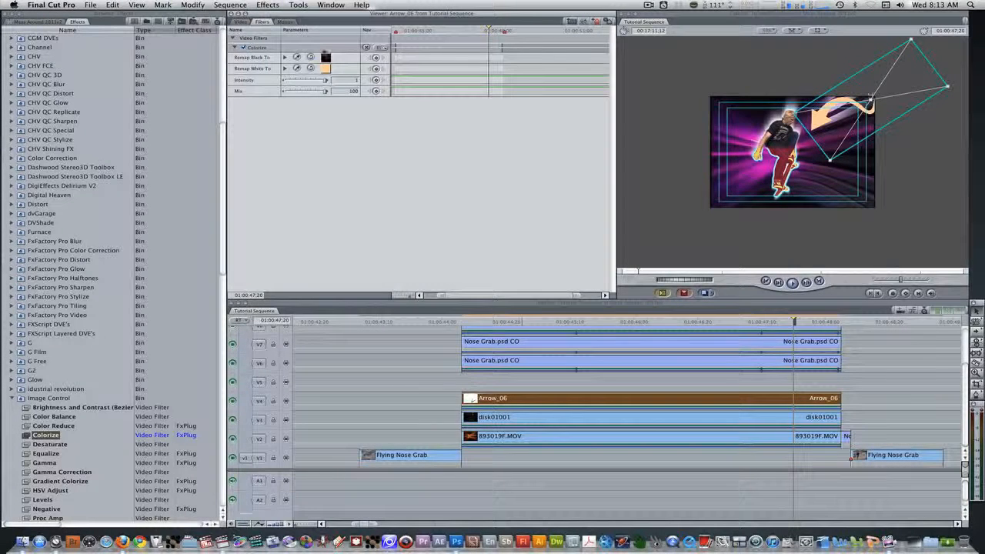
Step: Set the Colorize filter's Remap White To color to the saved cyan swatch
{"action": "left_click", "coordinate": [325, 69]}
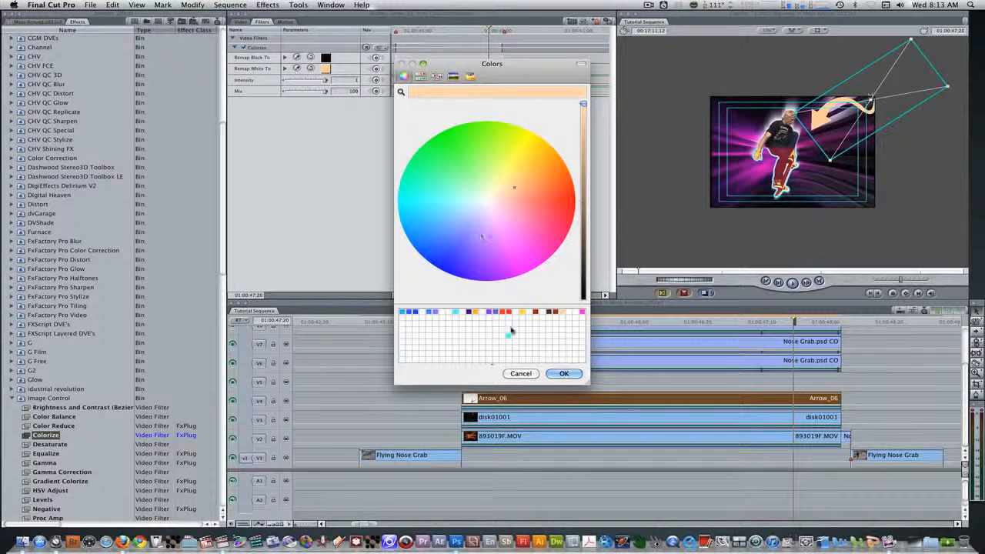
{"action": "left_click", "coordinate": [508, 336]}
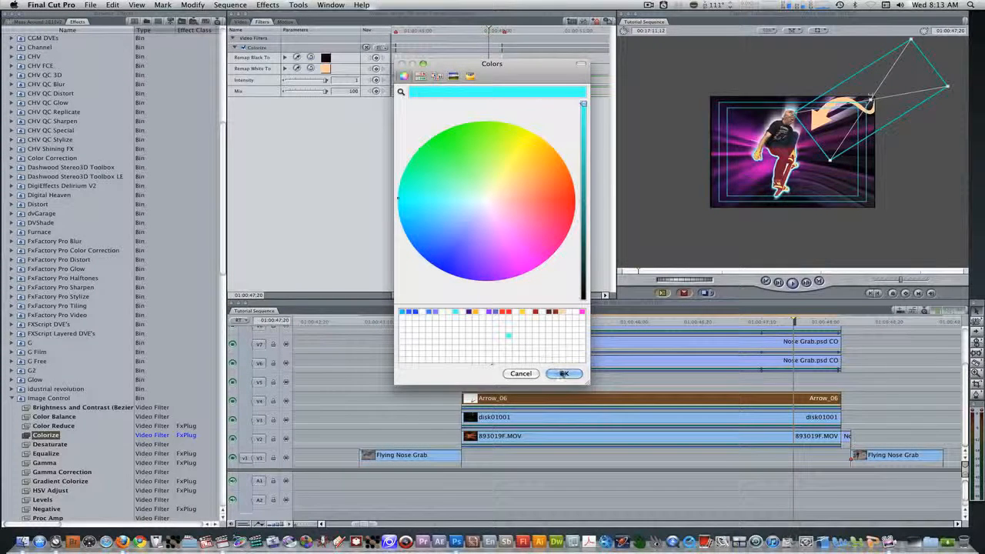
{"action": "left_click", "coordinate": [561, 373]}
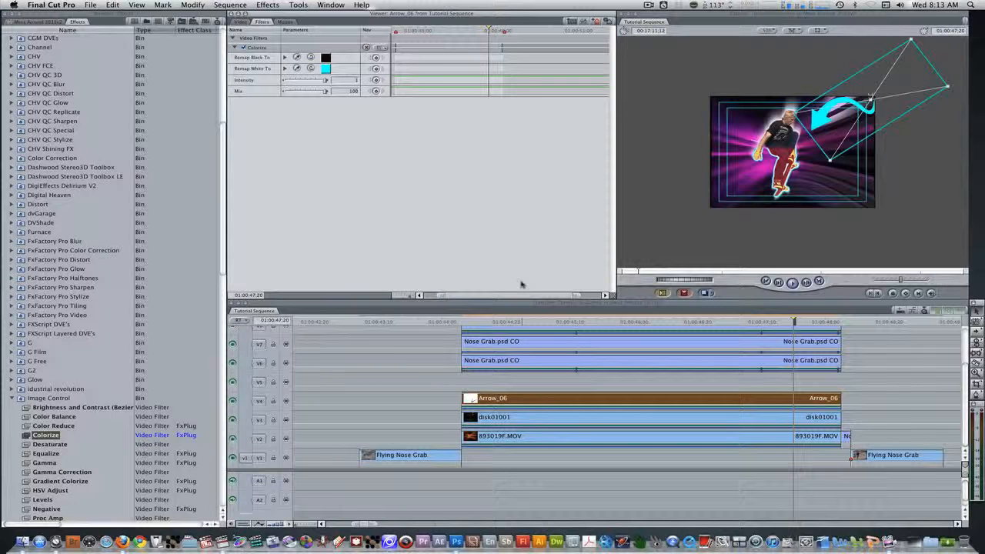
Step: Preview the 176270_1062028_16 clip, place it on V5 above Arrow_06 and trim its end to match the clips below
{"action": "left_click", "coordinate": [45, 22]}
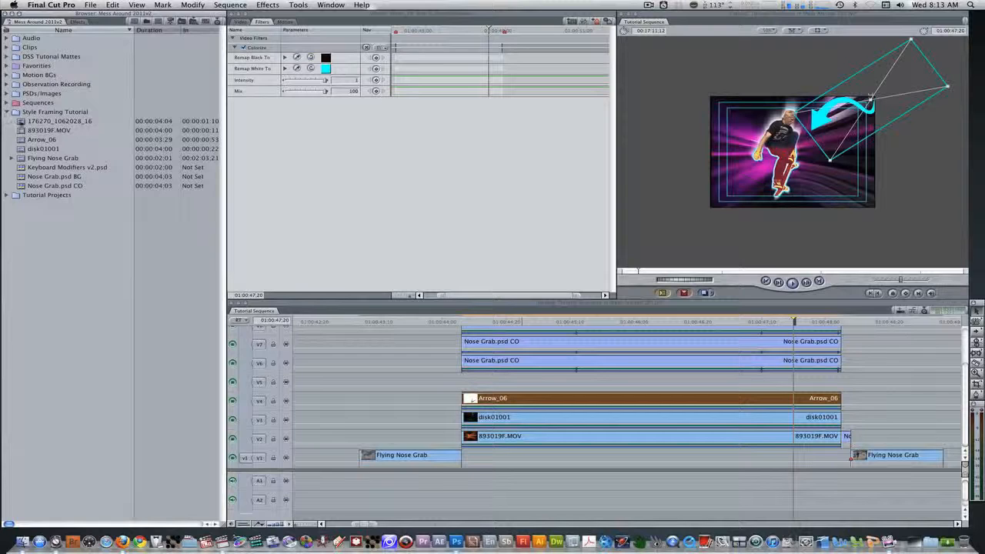
{"action": "double_click", "coordinate": [21, 123]}
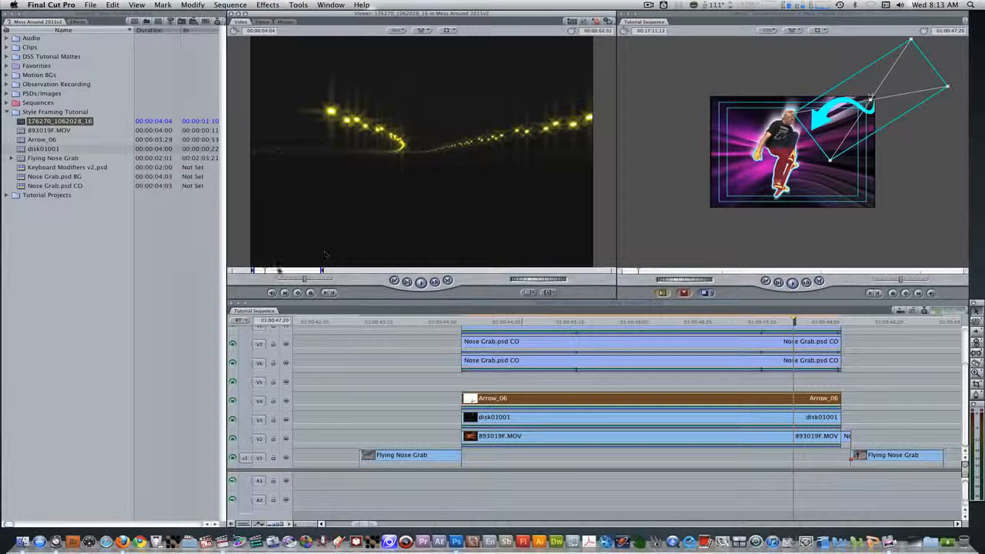
{"action": "mouse_move", "coordinate": [271, 272]}
{"action": "left_mouse_down"}
{"action": "mouse_move", "coordinate": [311, 272]}
{"action": "mouse_move", "coordinate": [262, 271]}
{"action": "left_mouse_up"}
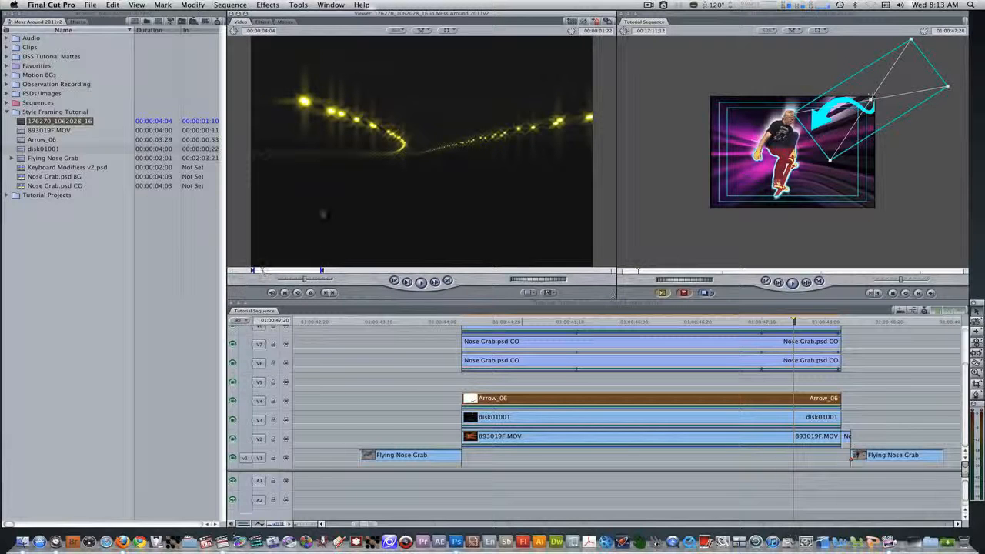
{"action": "left_click_drag", "start_coordinate": [362, 207], "coordinate": [466, 378]}
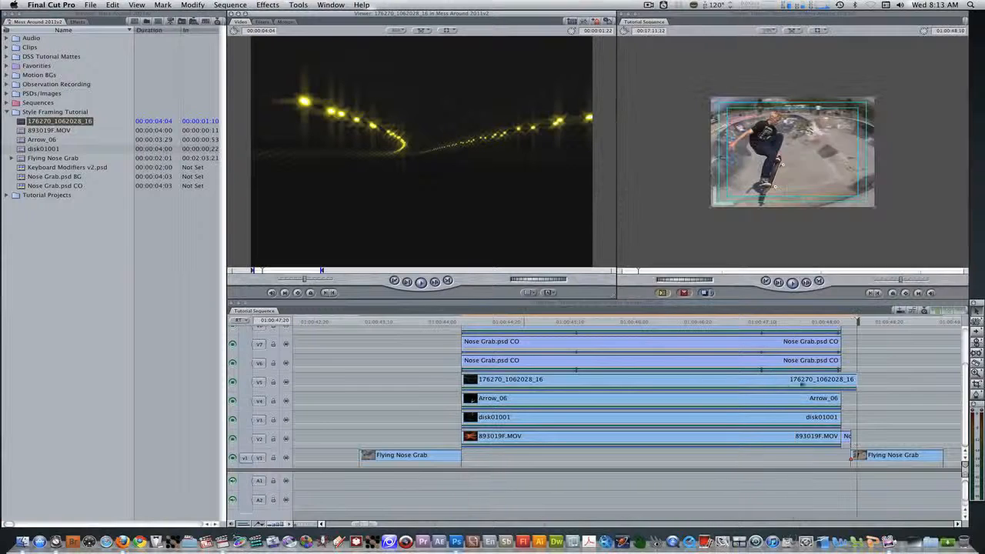
{"action": "left_click", "coordinate": [681, 321]}
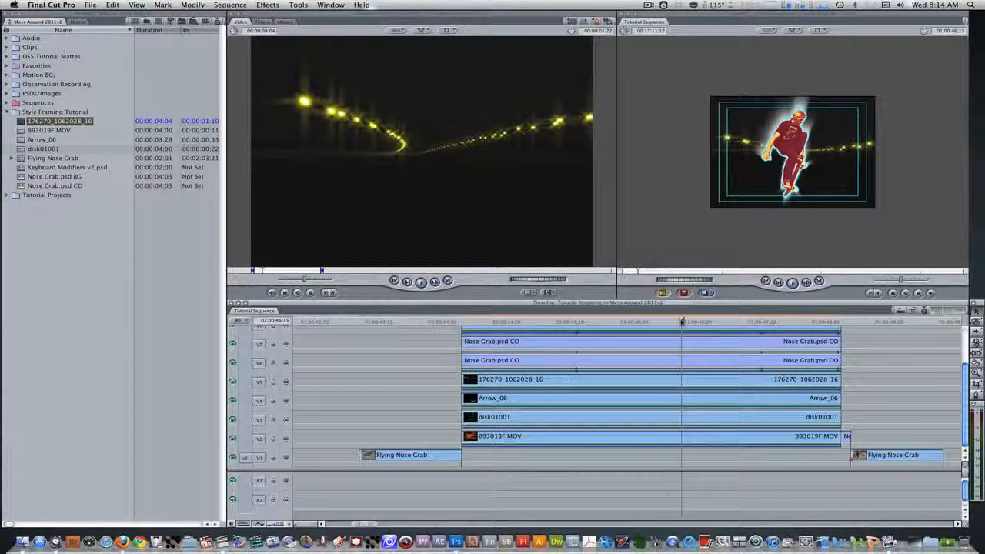
Step: Apply the Luma Key filter to the 176270_1062028_16 clip on V5 and open its filter settings
{"action": "left_click", "coordinate": [77, 20]}
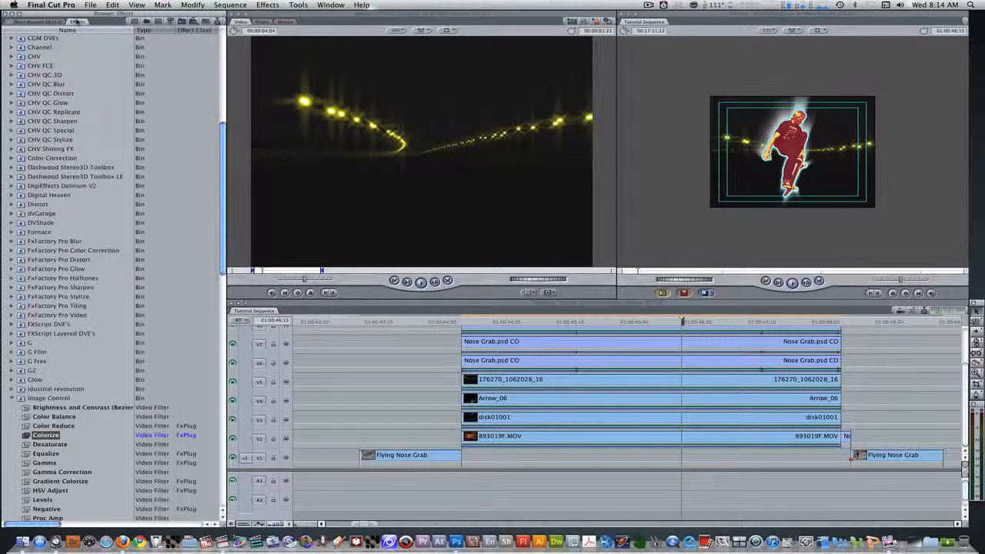
{"action": "scroll", "coordinate": [69, 65], "scroll_direction": "down", "scroll_amount": 10}
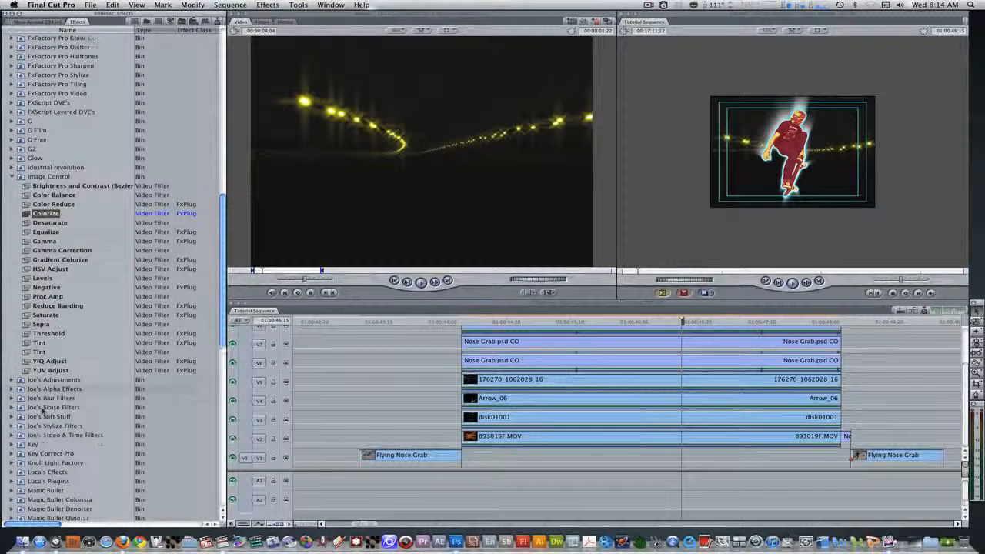
{"action": "left_click", "coordinate": [11, 426]}
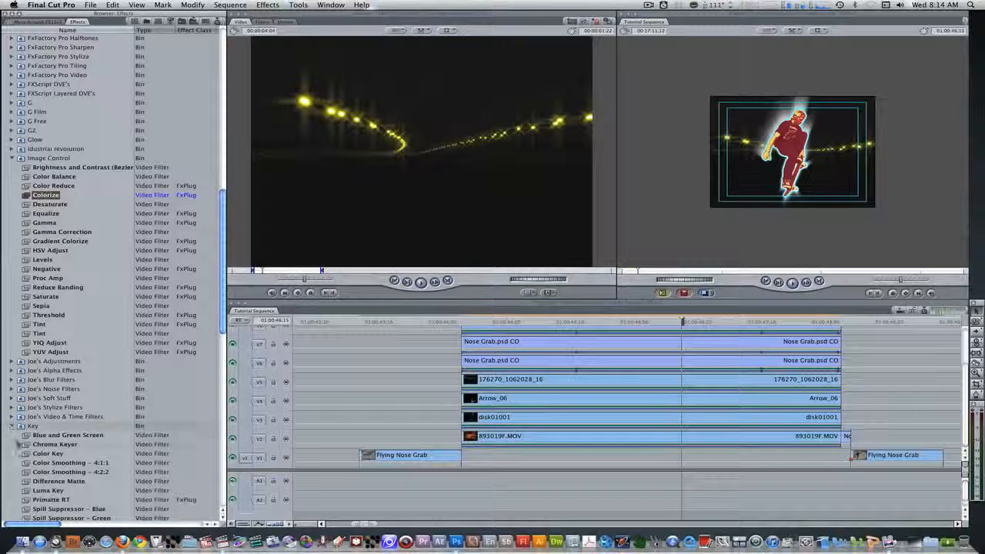
{"action": "scroll", "coordinate": [22, 450], "scroll_direction": "down", "scroll_amount": 1}
{"action": "left_click_drag", "start_coordinate": [31, 472], "coordinate": [508, 383]}
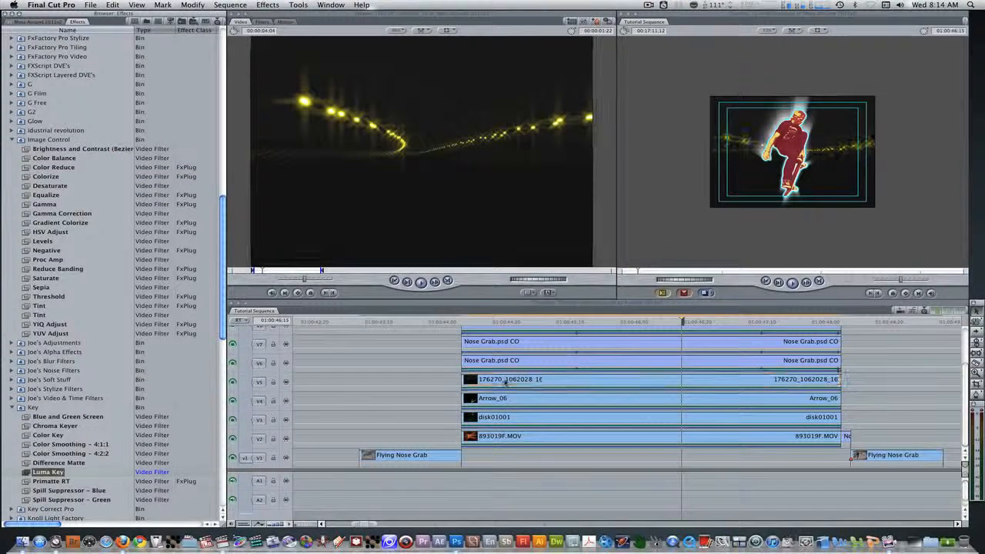
{"action": "double_click", "coordinate": [508, 382]}
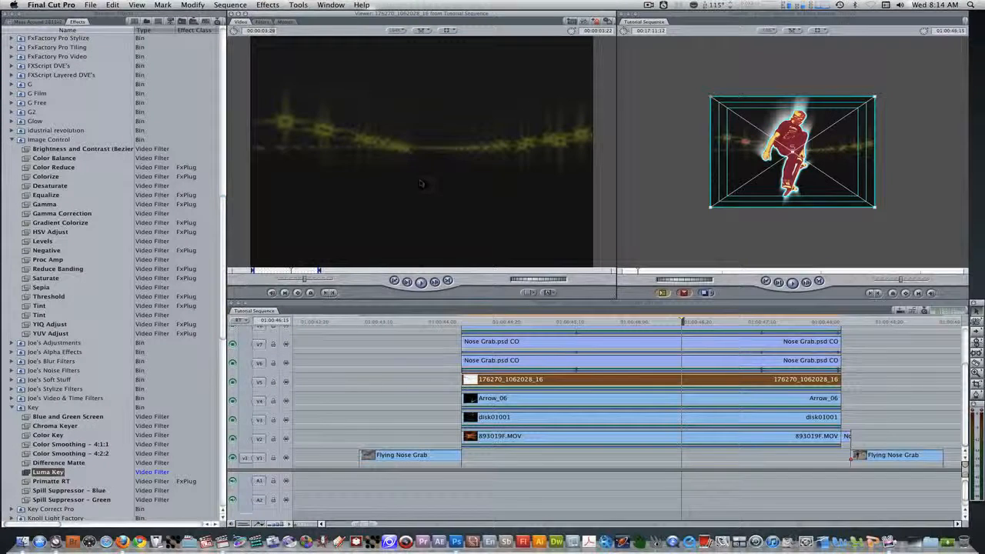
{"action": "left_click", "coordinate": [261, 21]}
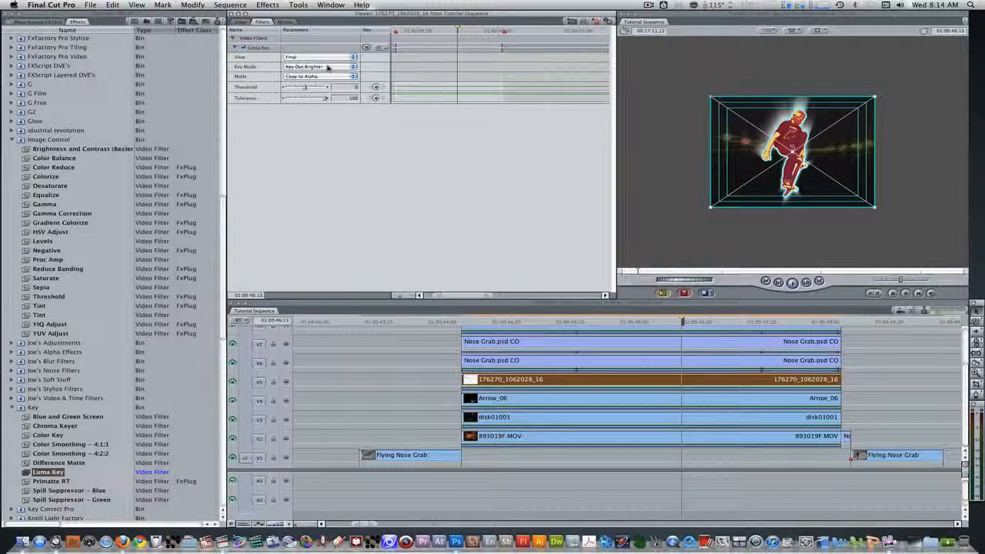
Step: Set the V5 clip's Luma Key to Key Out Darker with a threshold of -6 and apply the HSV Adjust filter to that clip
{"action": "left_click", "coordinate": [327, 67]}
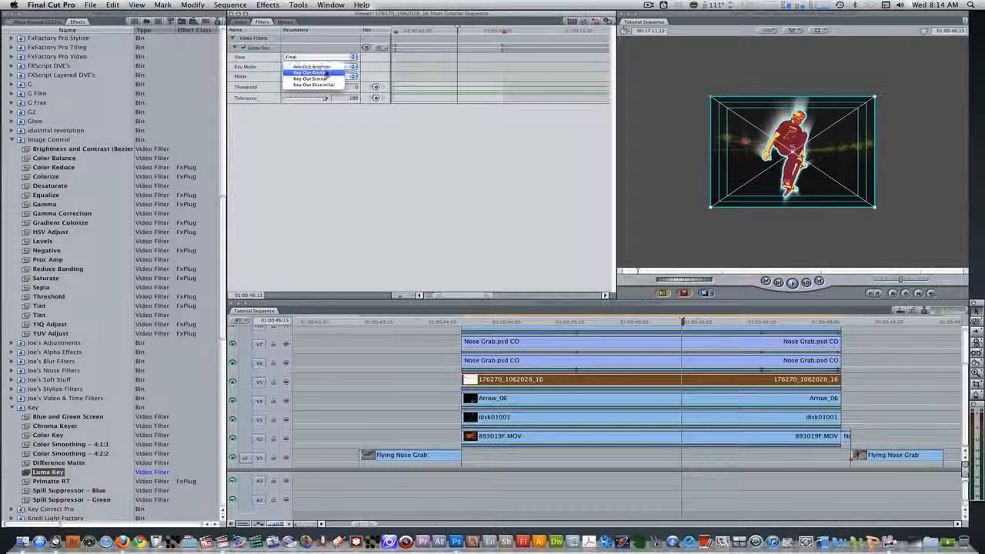
{"action": "left_click", "coordinate": [325, 73]}
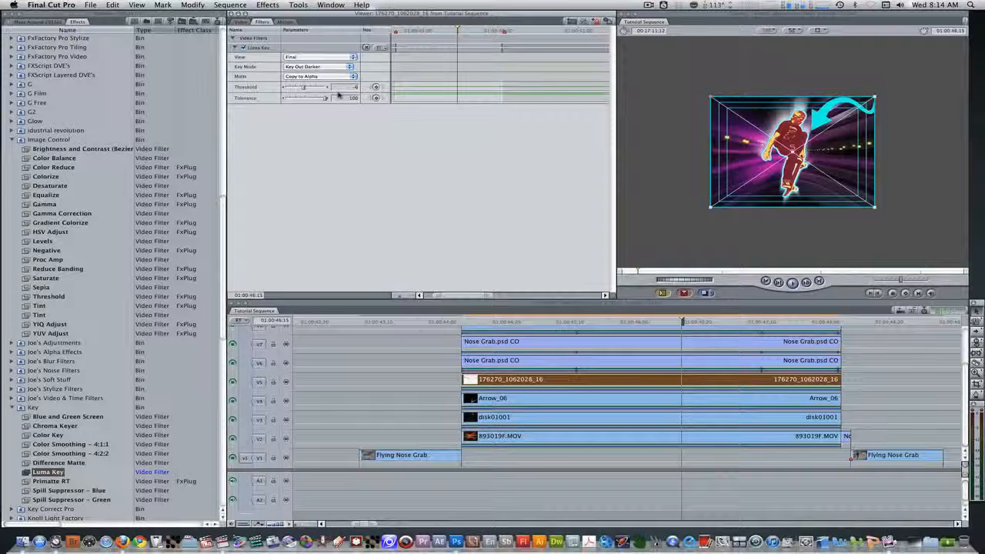
{"action": "left_click", "coordinate": [80, 21]}
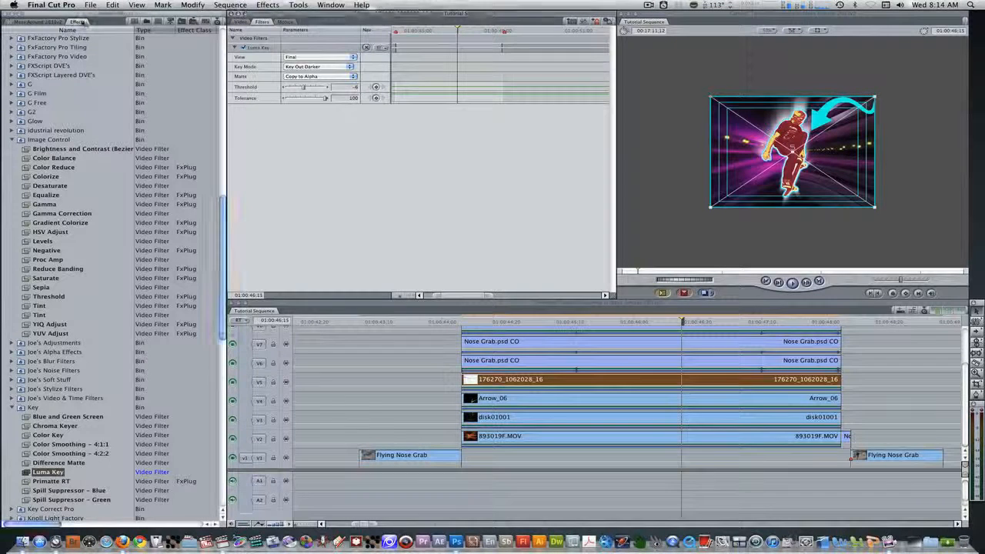
{"action": "left_click", "coordinate": [80, 21]}
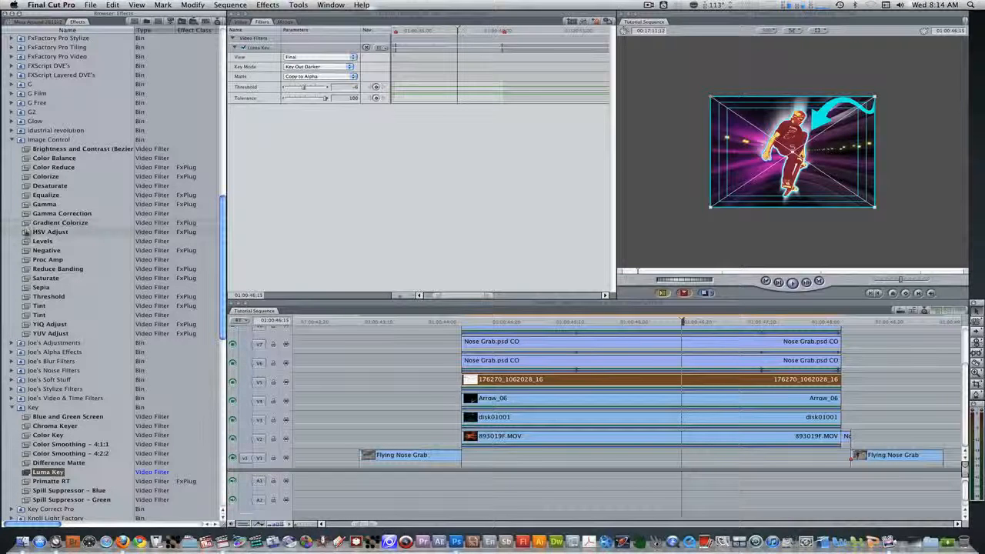
{"action": "left_click_drag", "start_coordinate": [27, 231], "coordinate": [276, 183]}
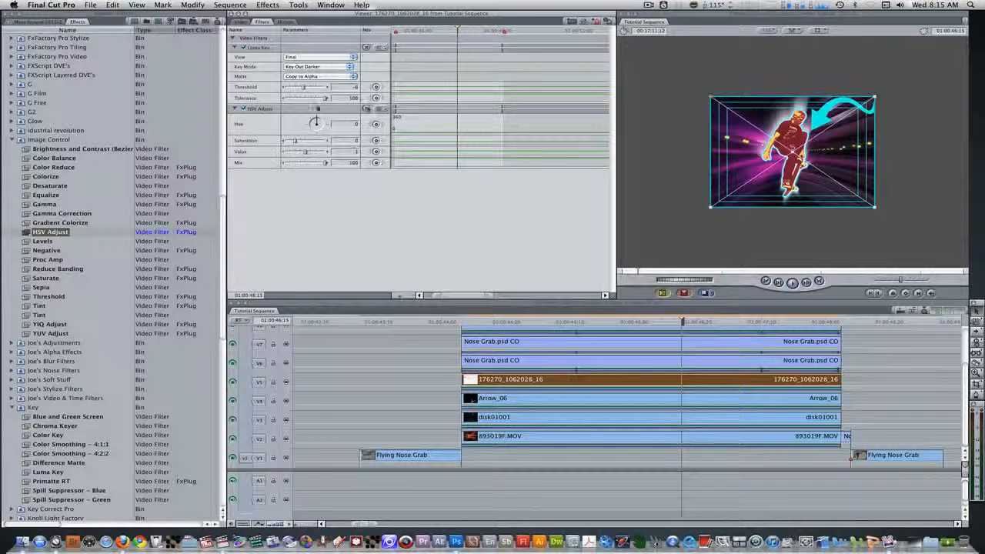
Step: Set the HSV Adjust hue to about 145 and saturation to 2 to turn the light streaks blue
{"action": "left_click_drag", "start_coordinate": [318, 119], "coordinate": [320, 129]}
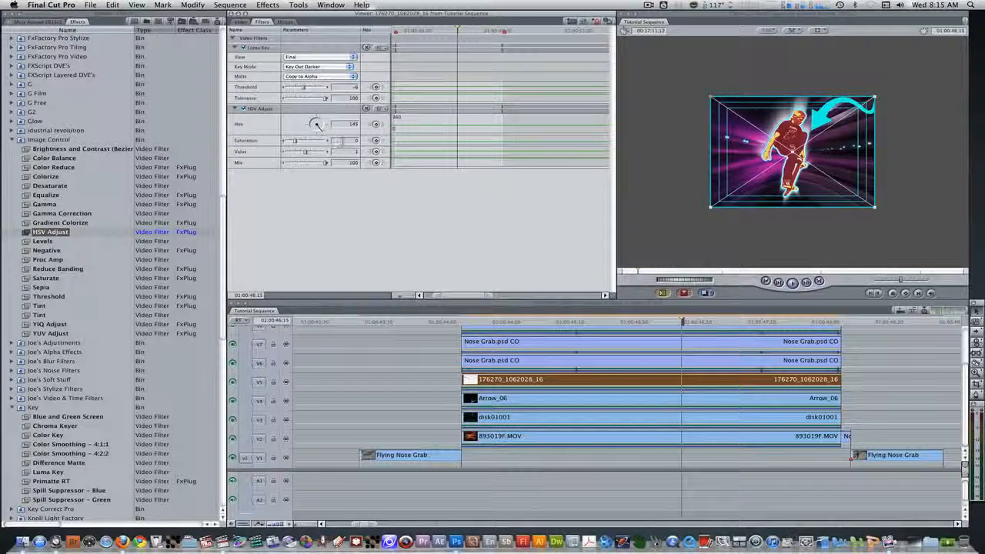
{"action": "left_click", "coordinate": [344, 141]}
{"action": "type", "text": "2"}
{"action": "key", "text": "Return"}
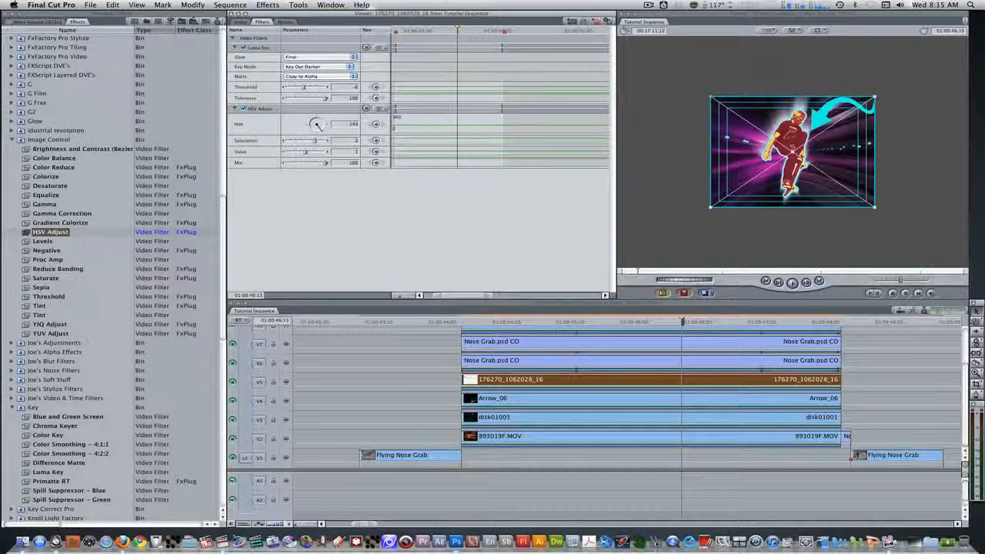
{"action": "key", "text": "super+2"}
{"action": "key", "text": "shift+z"}
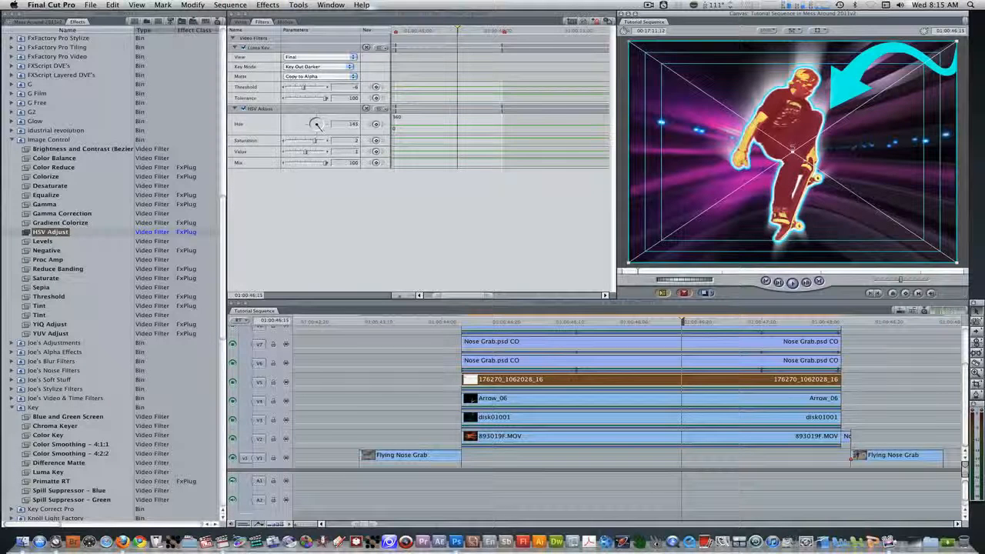
Step: Load the Outline Text generator into the Viewer
{"action": "scroll", "coordinate": [640, 375], "scroll_direction": "up", "scroll_amount": 3}
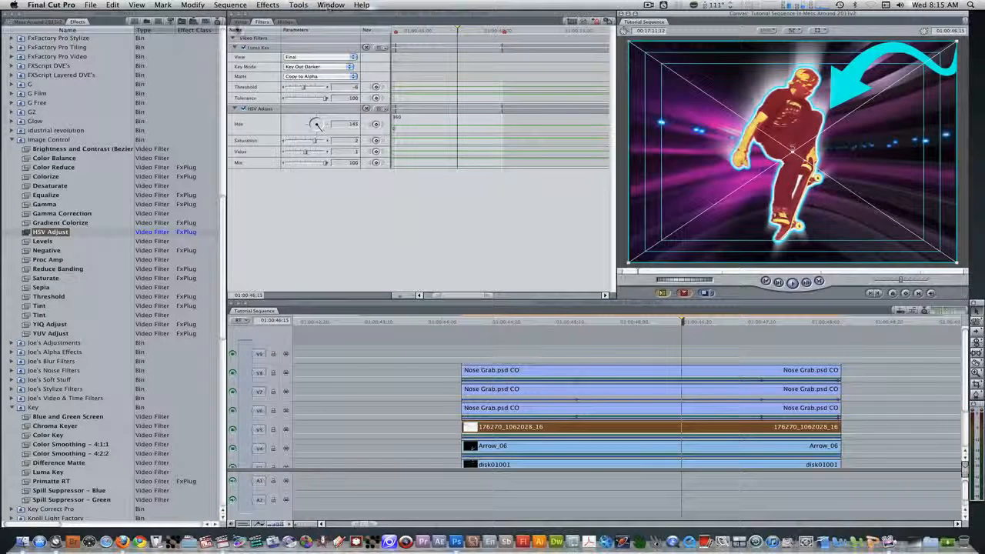
{"action": "left_click", "coordinate": [237, 23]}
{"action": "left_click", "coordinate": [548, 292]}
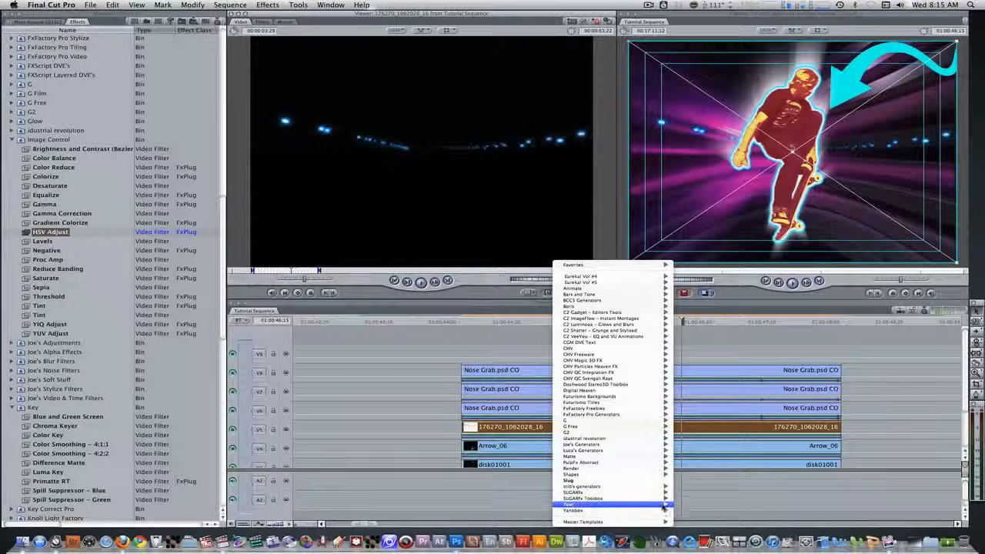
{"action": "mouse_move", "coordinate": [665, 505]}
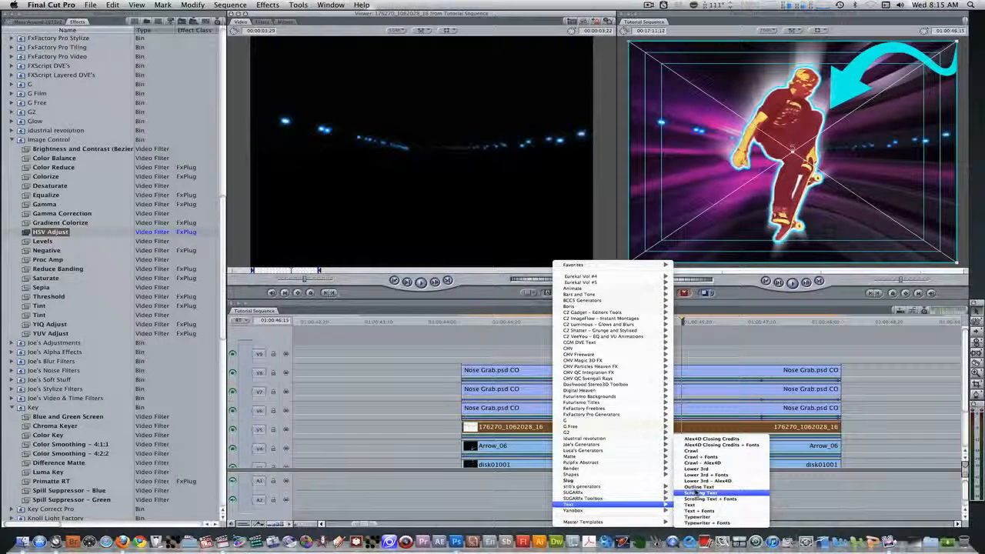
{"action": "left_click", "coordinate": [699, 487]}
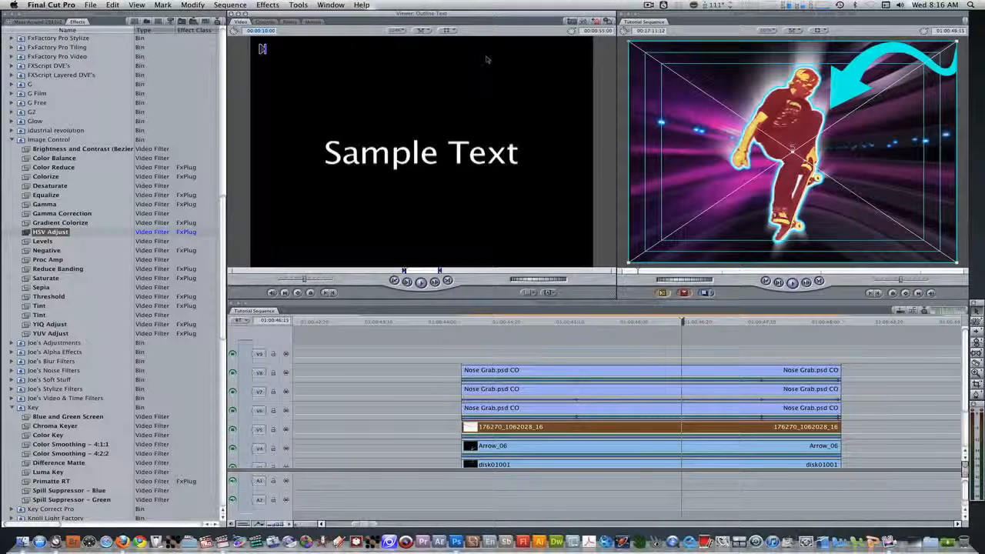
Step: Set the Outline Text generator's duration to 00:00:02:24 and place it on V9, ending together with the Nose Grab clips below
{"action": "type", "text": "2.8"}
{"action": "key", "text": "Return"}
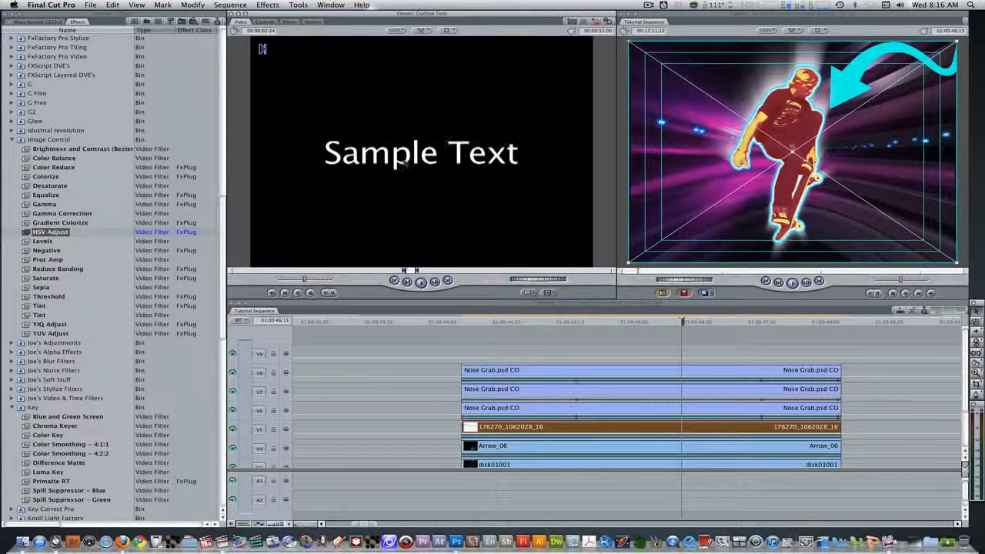
{"action": "left_click_drag", "start_coordinate": [405, 160], "coordinate": [592, 352]}
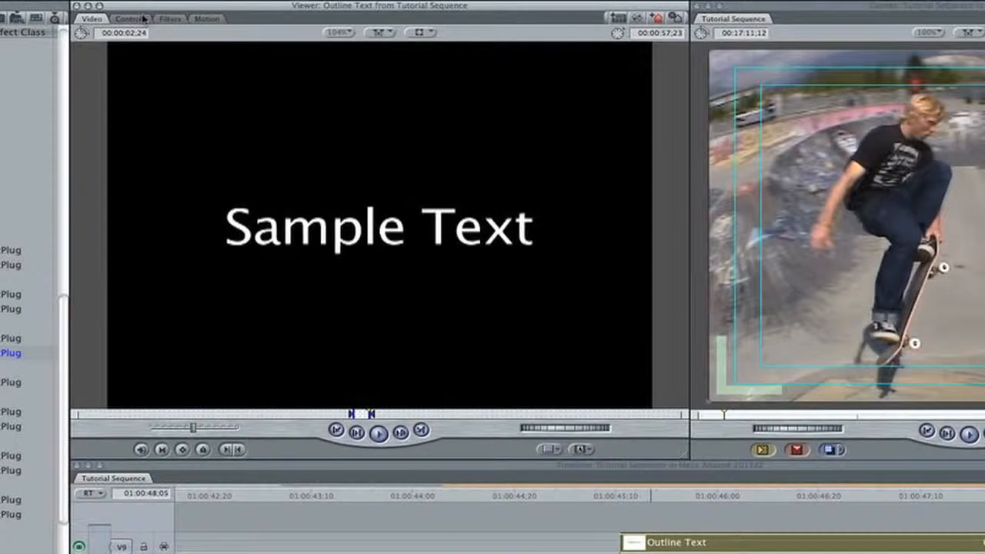
Step: Replace the Outline Text clip's sample text with "Nose Grab" and set its font to Fight This
{"action": "left_click", "coordinate": [141, 20]}
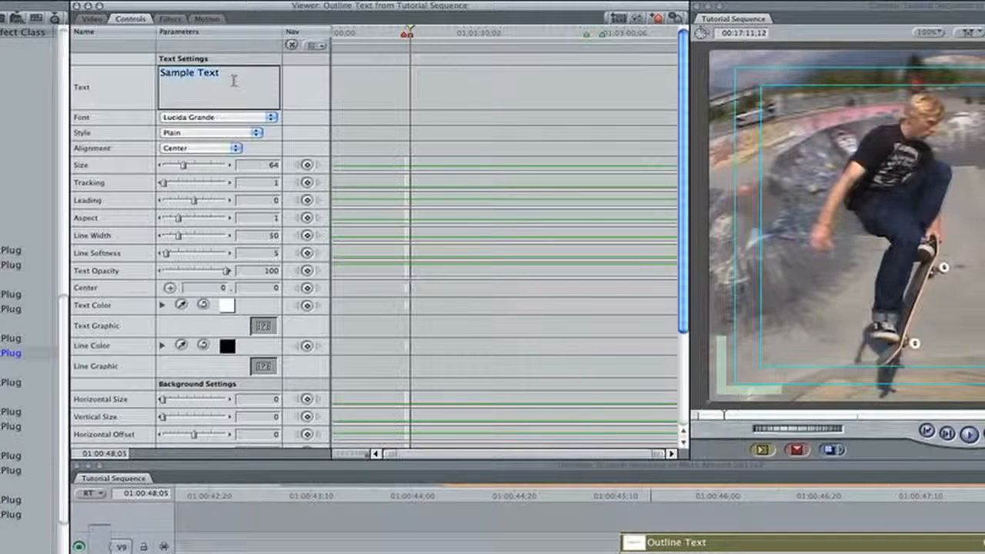
{"action": "key", "text": "BackSpace"}
{"action": "type", "text": "N"}
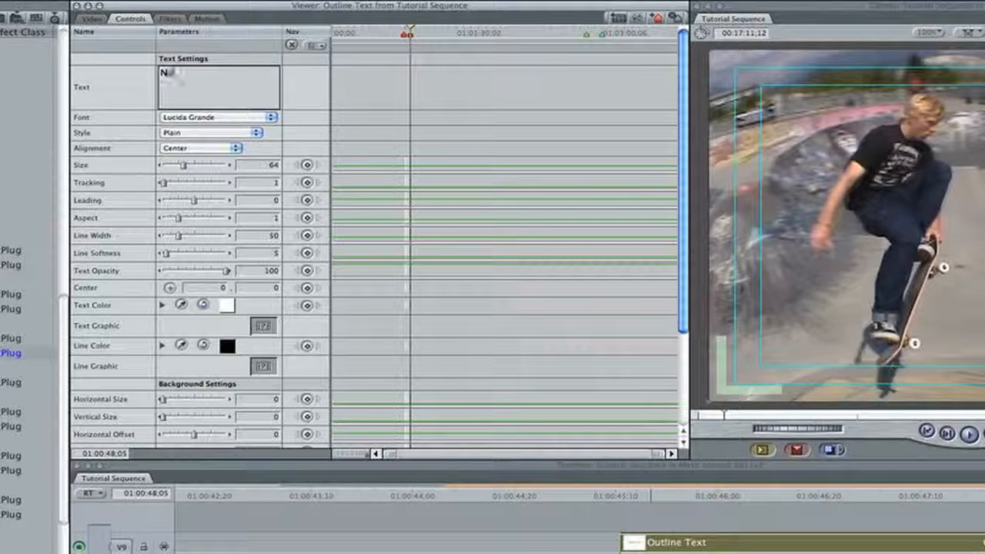
{"action": "type", "text": "ose Grab"}
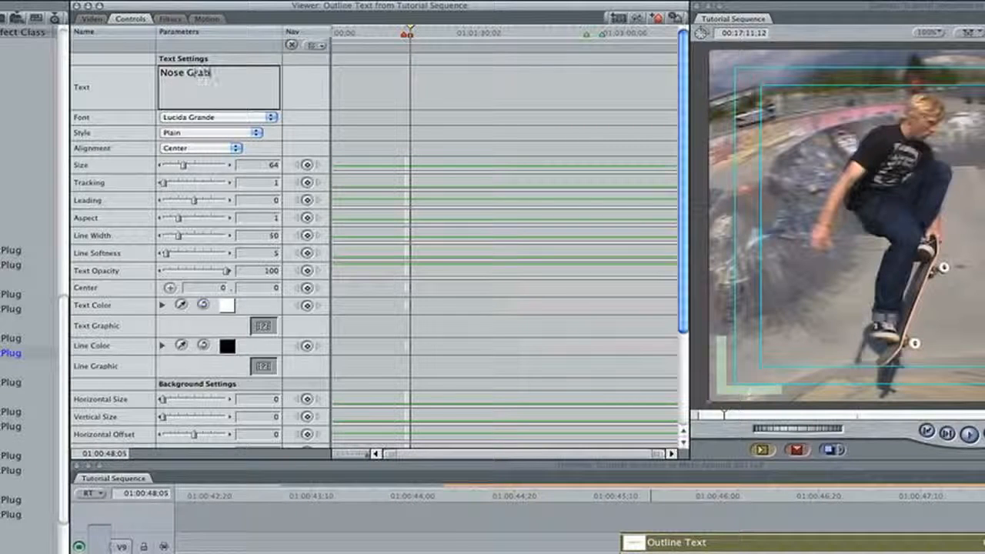
{"action": "left_click", "coordinate": [215, 120]}
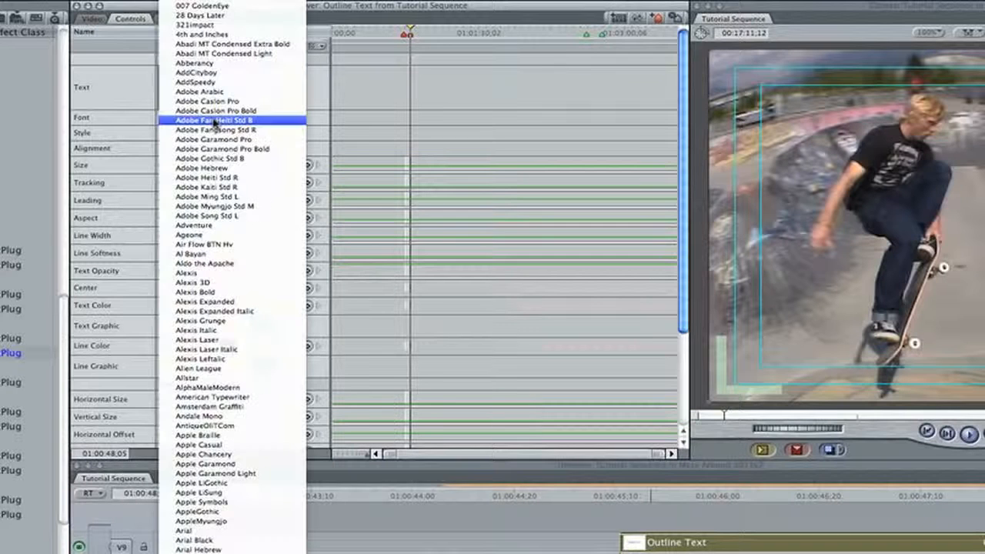
{"action": "scroll", "coordinate": [214, 124], "scroll_direction": "down", "scroll_amount": 15}
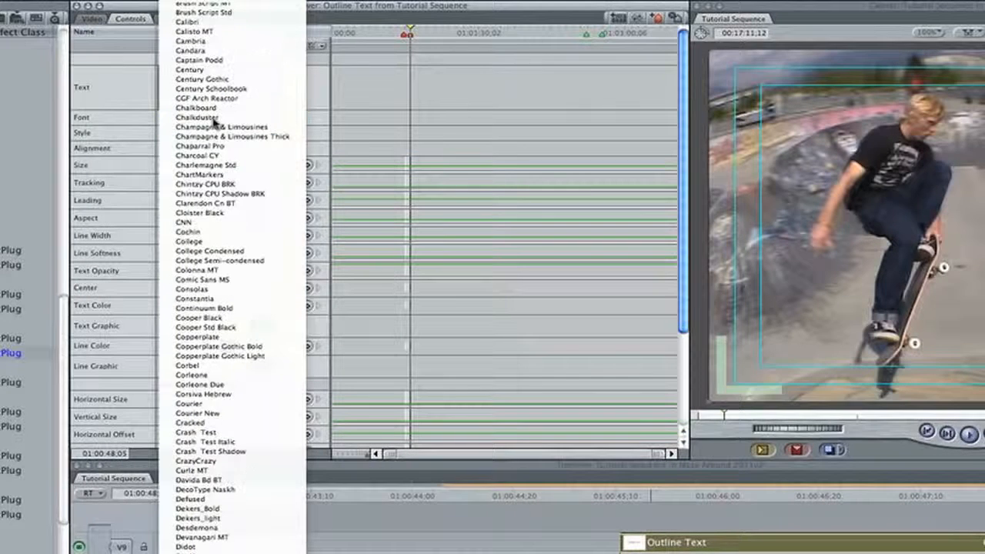
{"action": "left_click", "coordinate": [214, 120]}
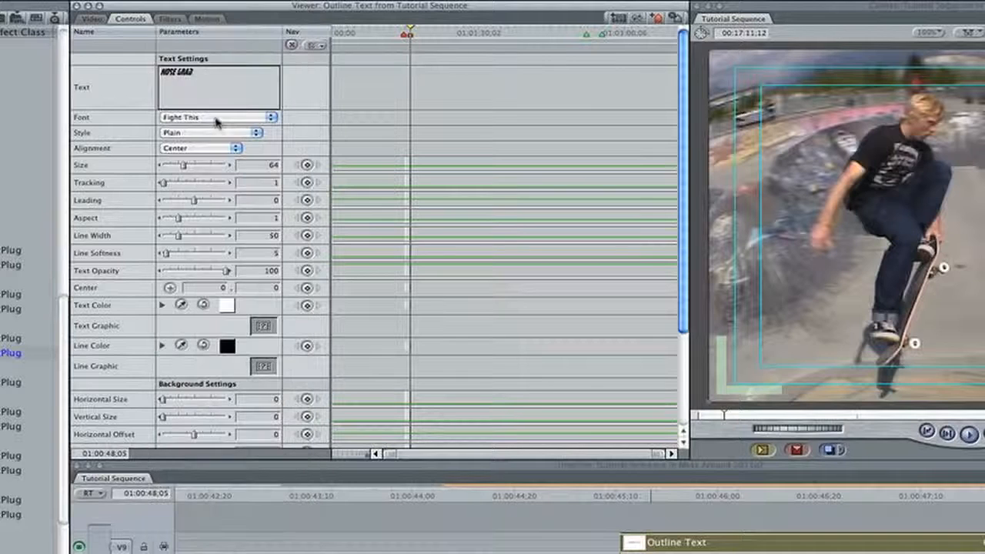
Step: With the playhead at 01:00:46:15, set the Nose Grab title's size to 99 and its tracking to 4
{"action": "left_click", "coordinate": [797, 496]}
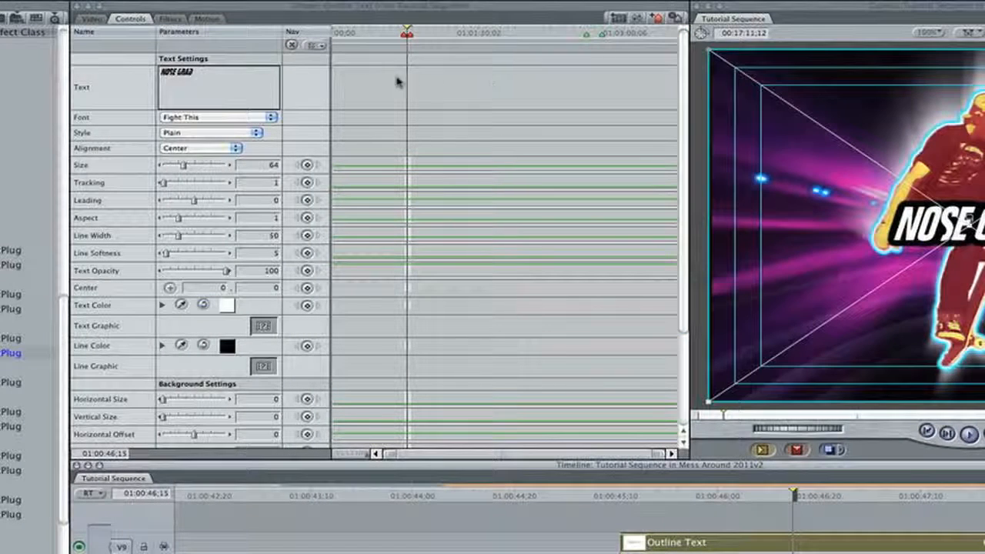
{"action": "left_click", "coordinate": [259, 166]}
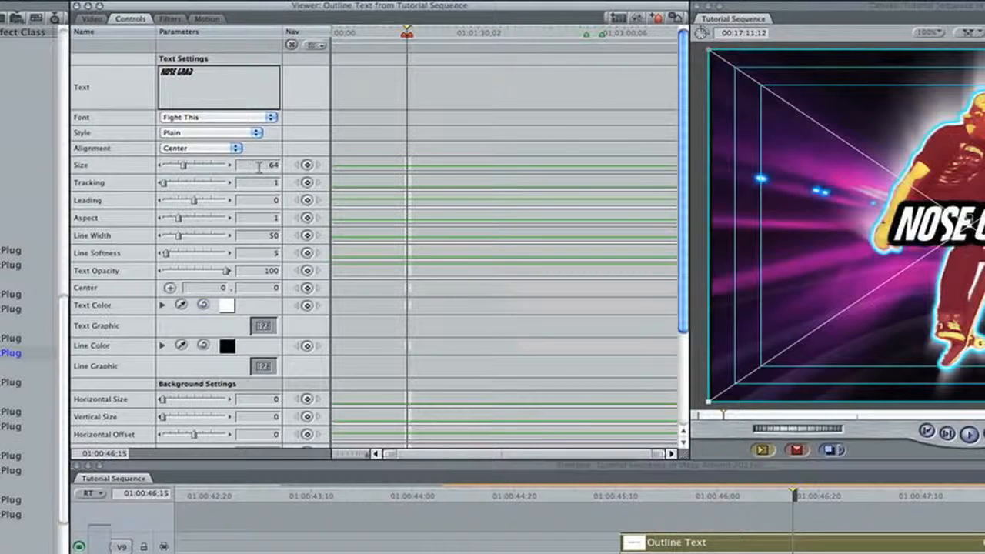
{"action": "double_click", "coordinate": [259, 166]}
{"action": "type", "text": "99"}
{"action": "key", "text": "Return"}
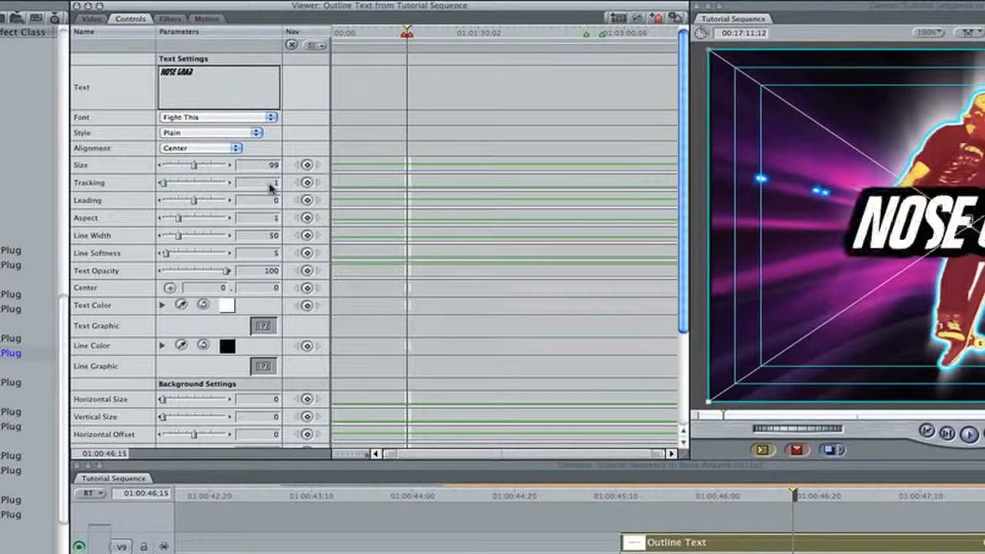
{"action": "double_click", "coordinate": [271, 183]}
{"action": "type", "text": "4"}
{"action": "key", "text": "Return"}
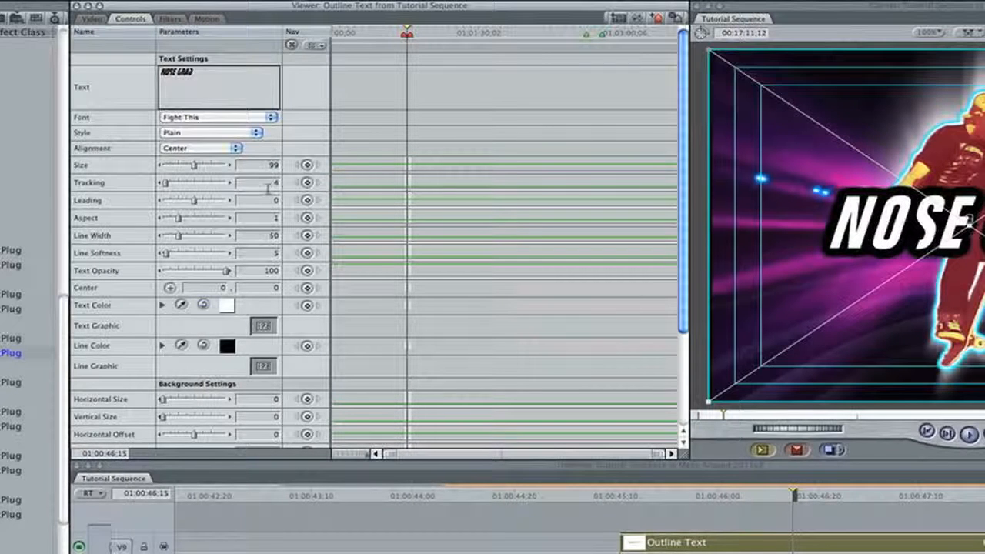
Step: Set the title's line width to 20 and its vertical center value to 135 to lower it in the frame
{"action": "double_click", "coordinate": [262, 235]}
{"action": "type", "text": "20"}
{"action": "key", "text": "Return"}
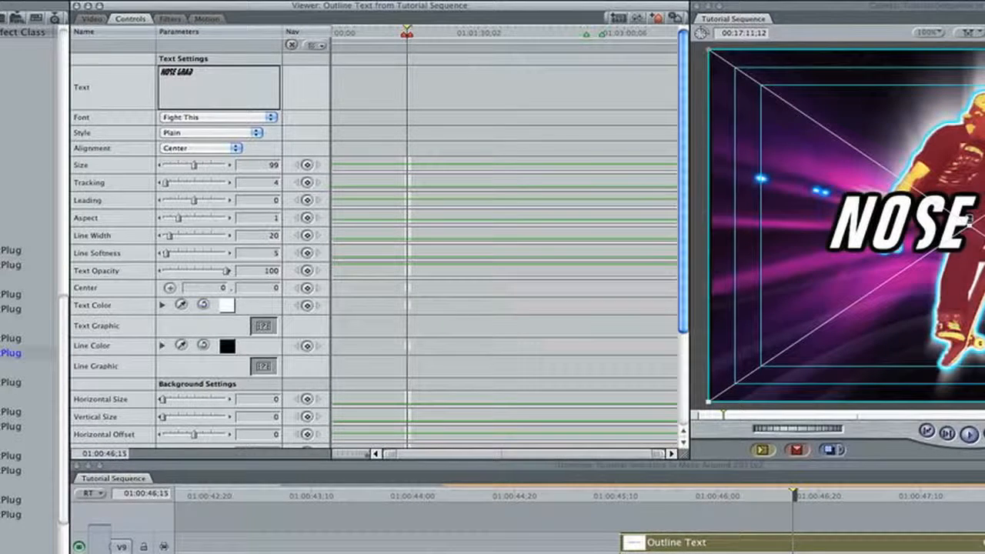
{"action": "double_click", "coordinate": [244, 288]}
{"action": "type", "text": "135"}
{"action": "key", "text": "Return"}
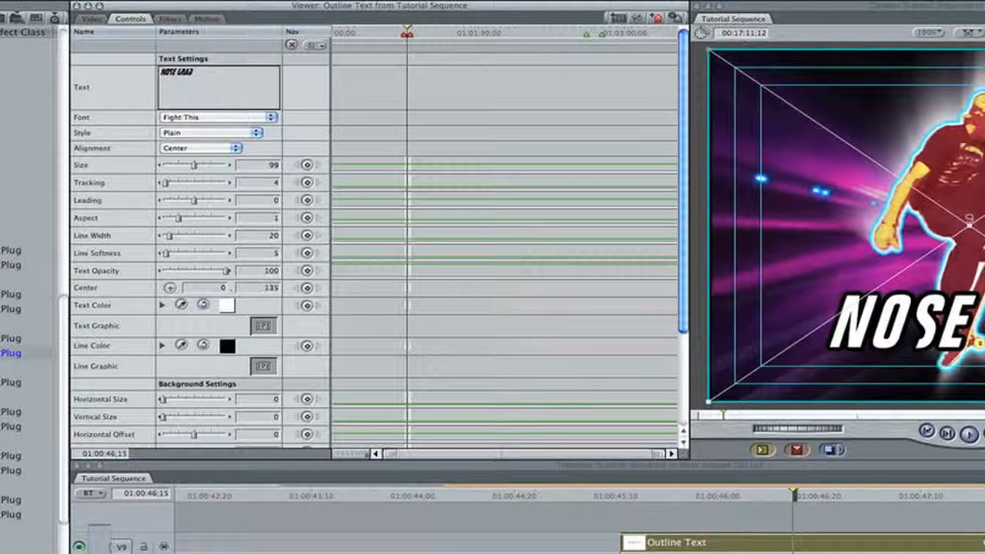
Step: Set the title's text color to red and its line color to white
{"action": "left_click", "coordinate": [227, 306]}
{"action": "left_click", "coordinate": [579, 314]}
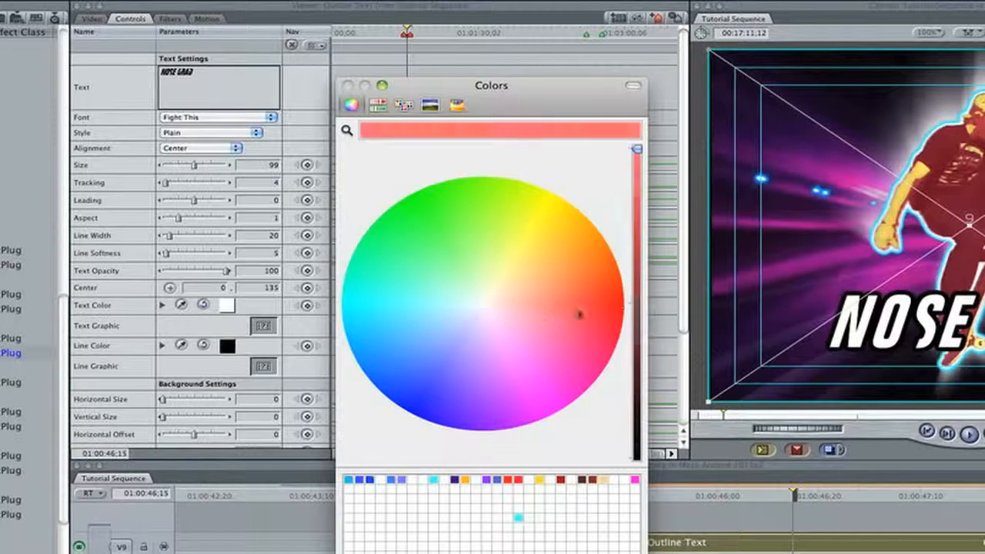
{"action": "left_click_drag", "start_coordinate": [579, 314], "coordinate": [655, 313]}
{"action": "left_click", "coordinate": [582, 553]}
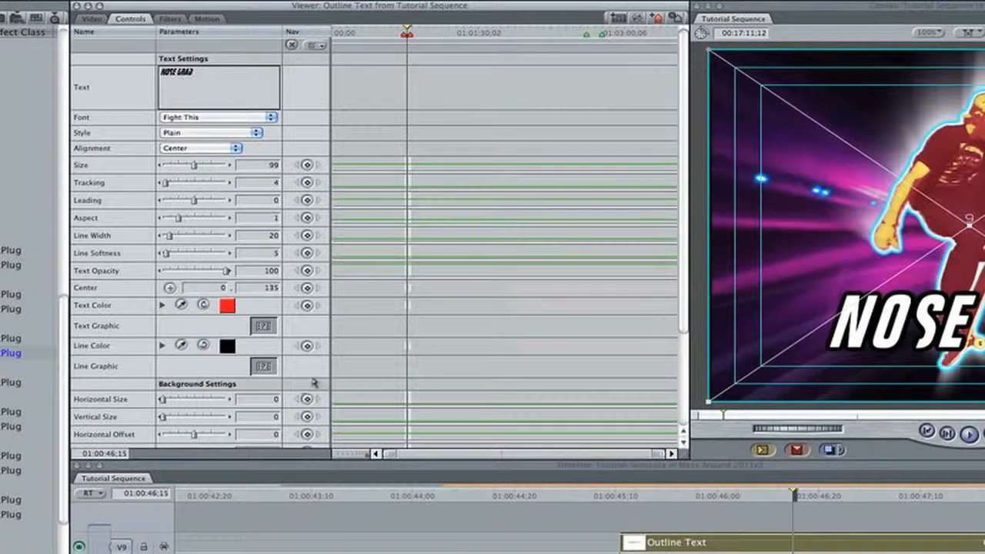
{"action": "left_click", "coordinate": [227, 347]}
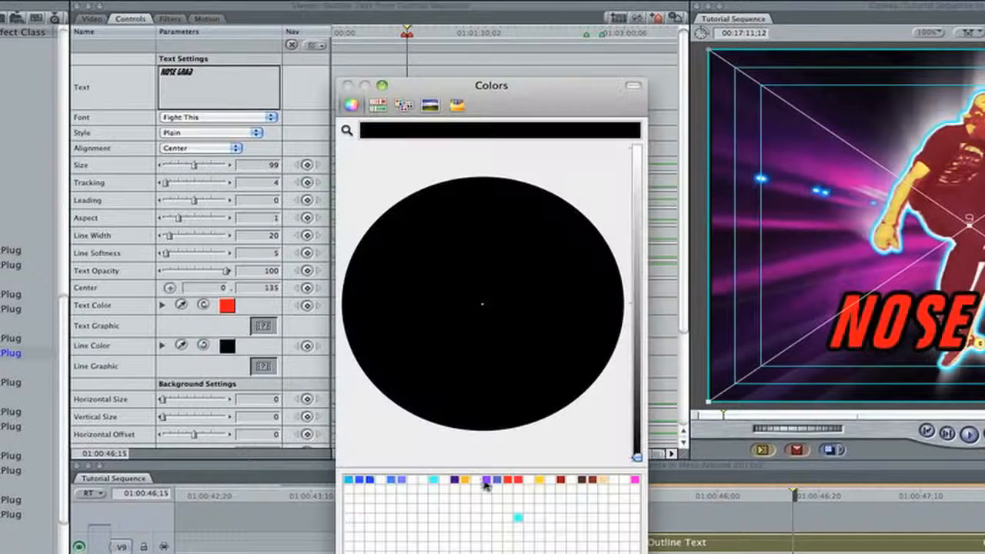
{"action": "left_click", "coordinate": [516, 511]}
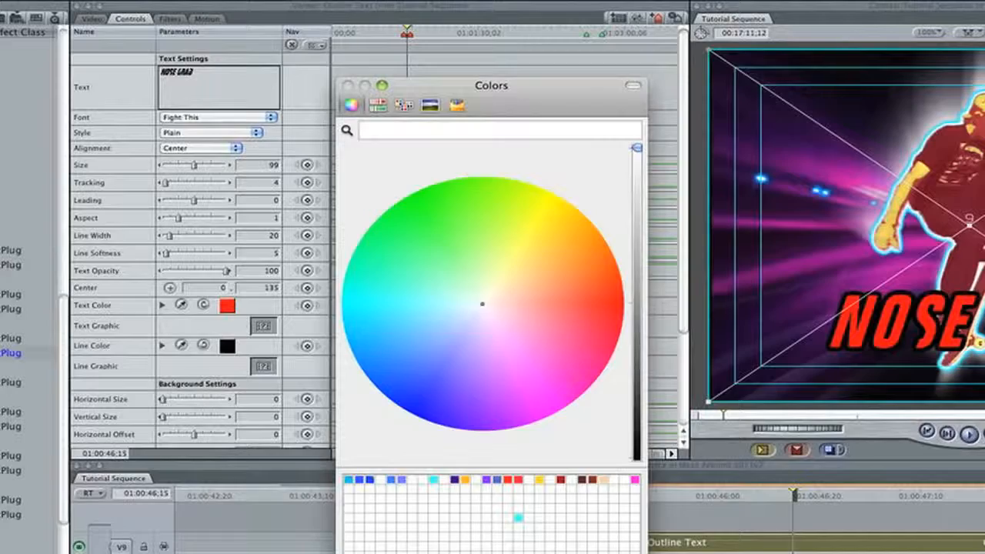
{"action": "left_click", "coordinate": [583, 553]}
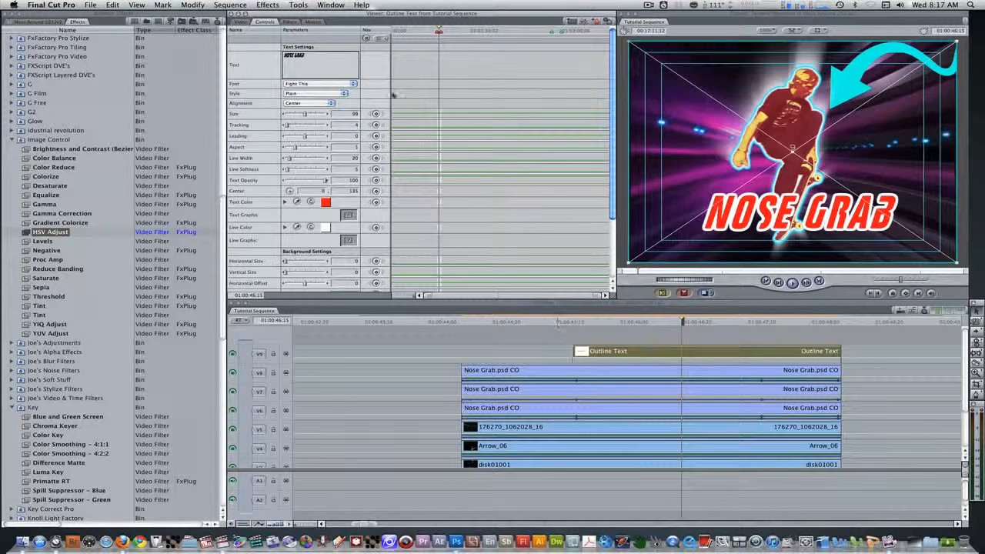
Step: Apply the Extrude filter from the Stylize video filters to the Outline Text clip on V9
{"action": "left_click", "coordinate": [80, 22]}
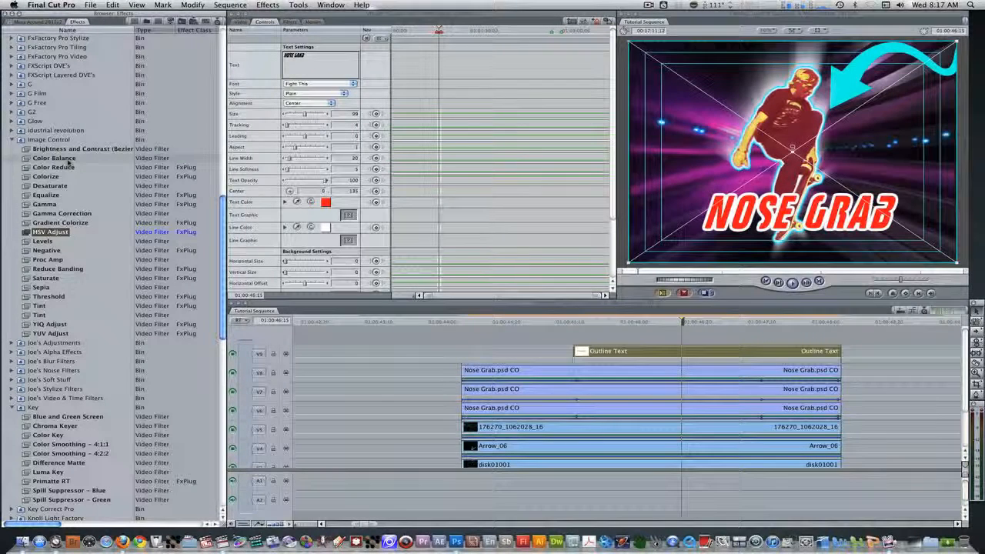
{"action": "scroll", "coordinate": [69, 159], "scroll_direction": "down", "scroll_amount": 15}
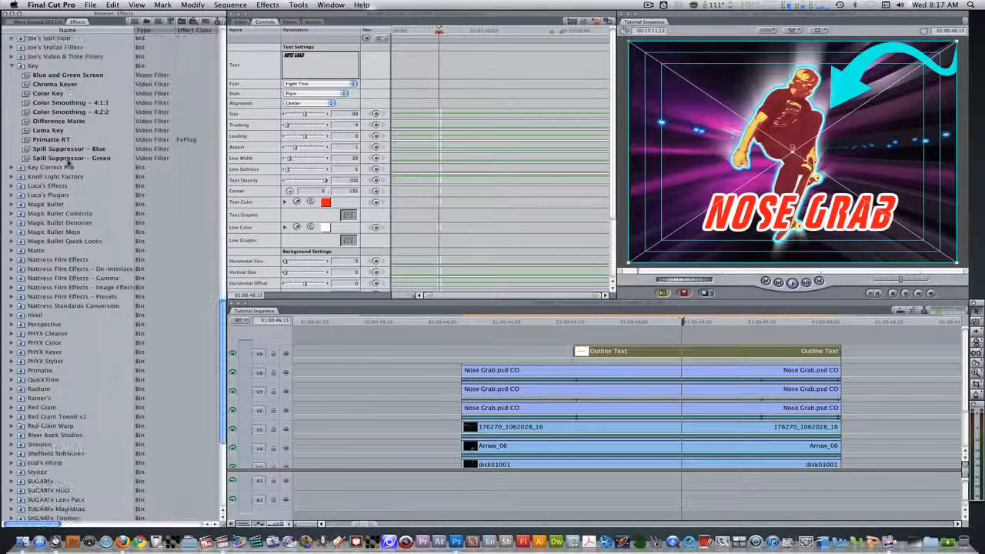
{"action": "left_click", "coordinate": [12, 425]}
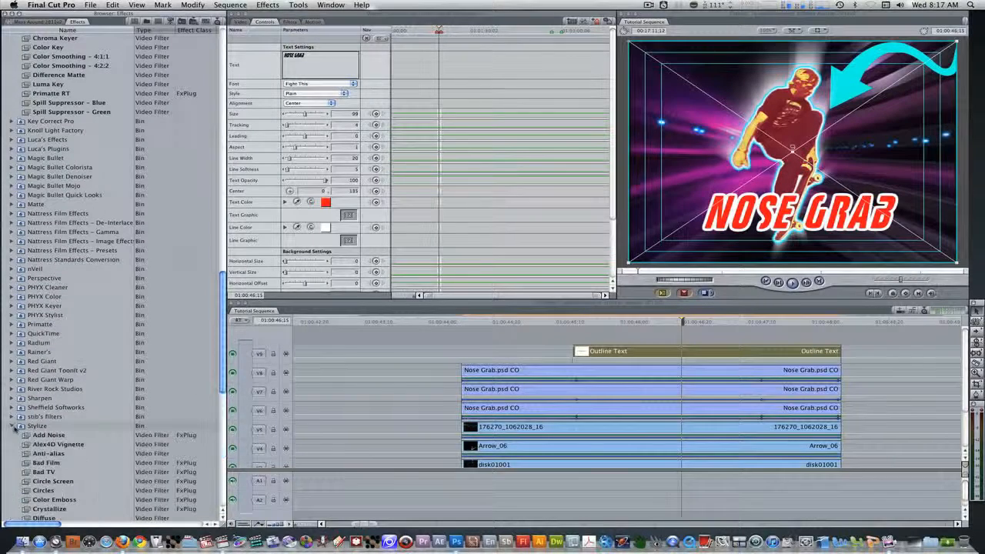
{"action": "scroll", "coordinate": [22, 442], "scroll_direction": "down", "scroll_amount": 1}
{"action": "scroll", "coordinate": [23, 446], "scroll_direction": "down", "scroll_amount": 4}
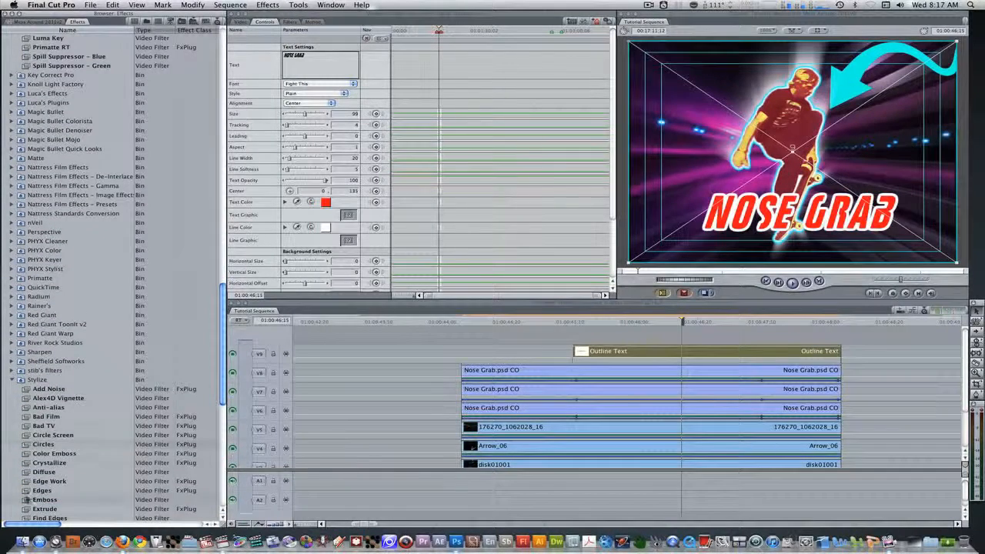
{"action": "left_click_drag", "start_coordinate": [28, 509], "coordinate": [800, 353]}
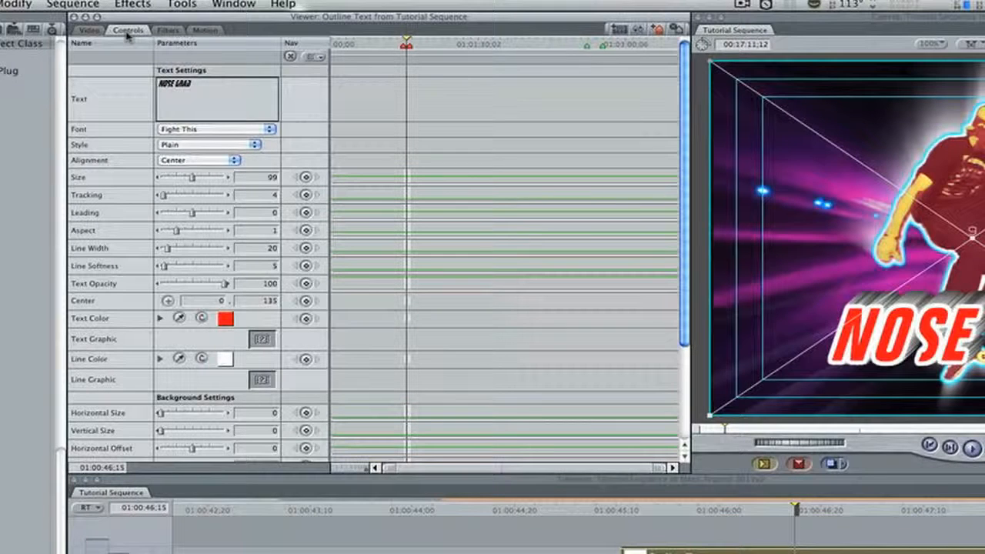
Step: Set the title's Extrude filter to an angle of 220 and a distance of 45
{"action": "left_click", "coordinate": [167, 31]}
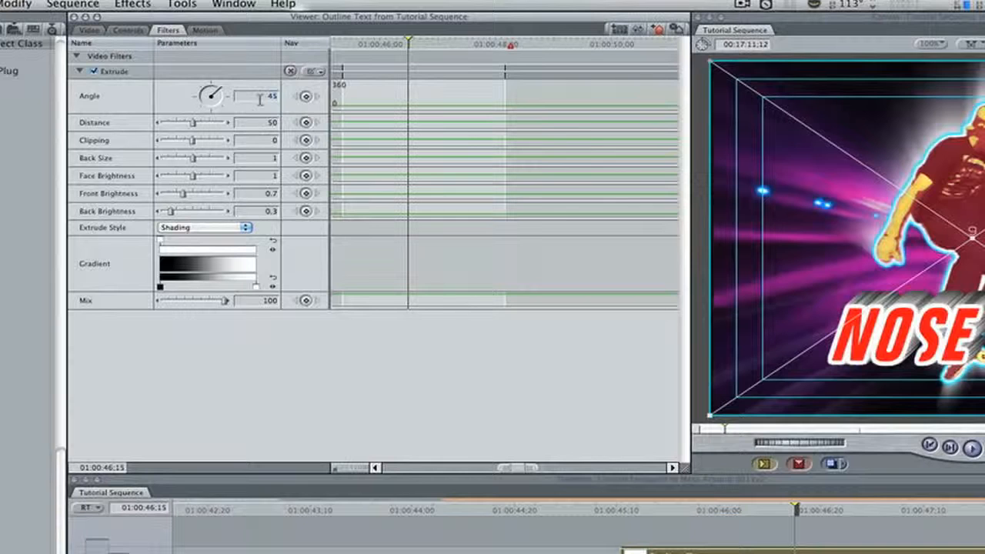
{"action": "type", "text": "220"}
{"action": "key", "text": "Return"}
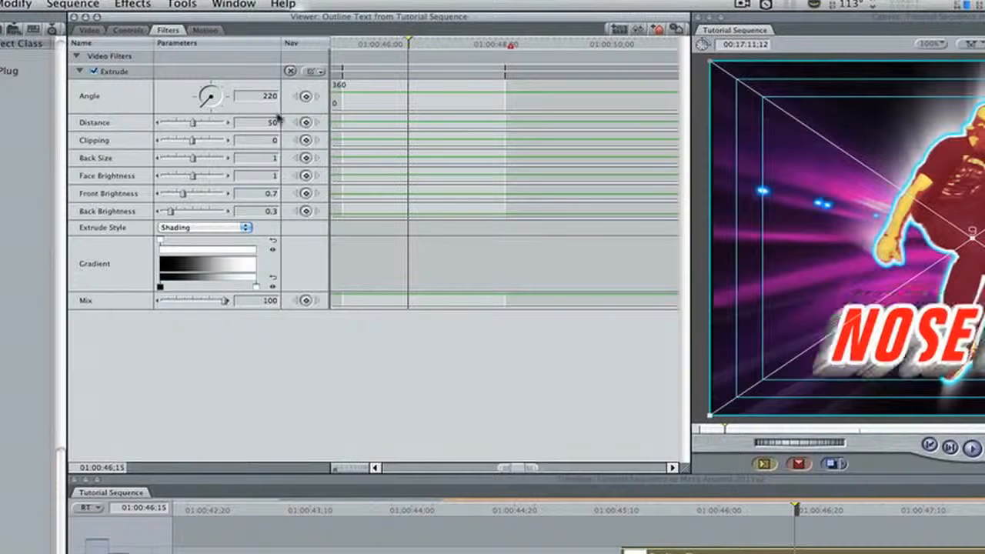
{"action": "double_click", "coordinate": [267, 127]}
{"action": "type", "text": "45"}
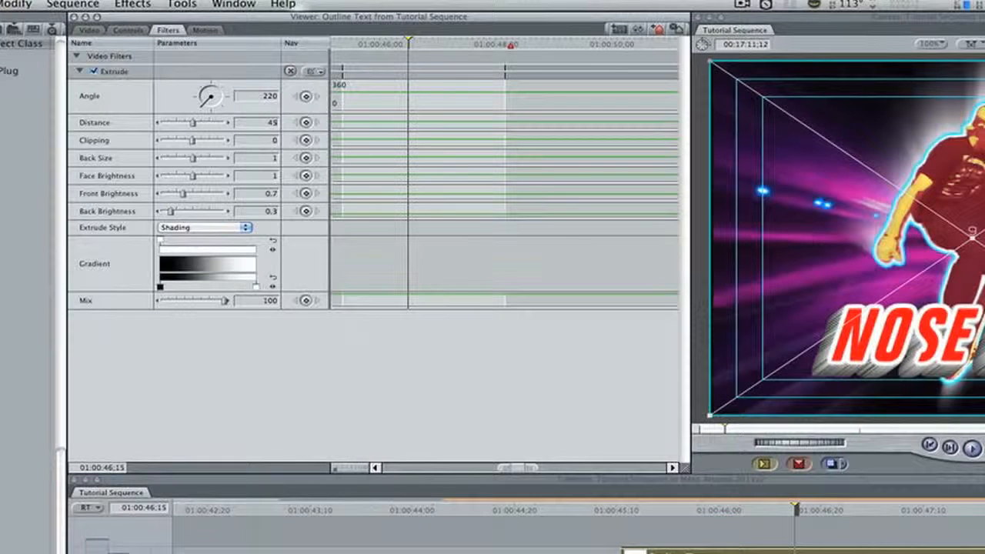
{"action": "key", "text": "Return"}
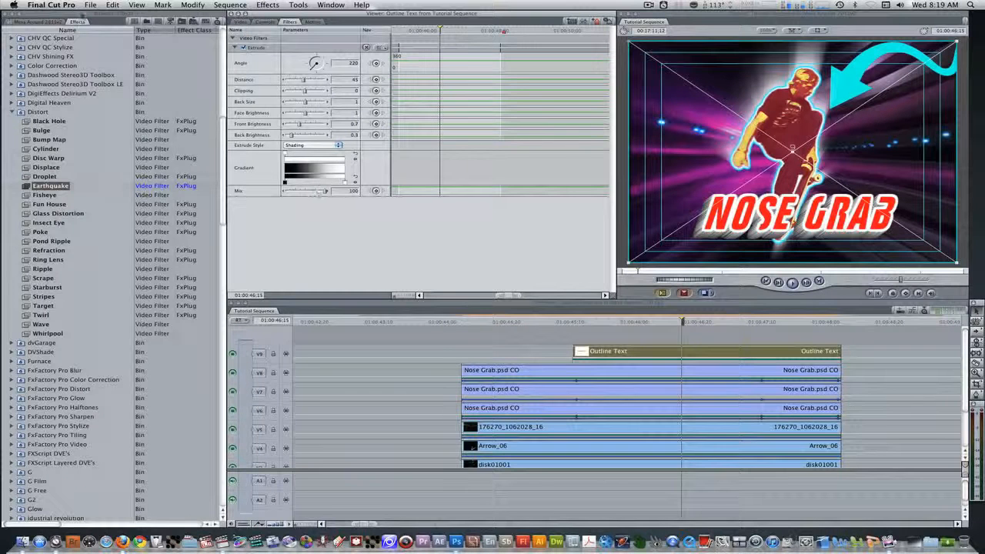
Step: Apply the Earthquake filter from the Distort filters to the Outline Text title and set its twist to 0
{"action": "left_click", "coordinate": [78, 22]}
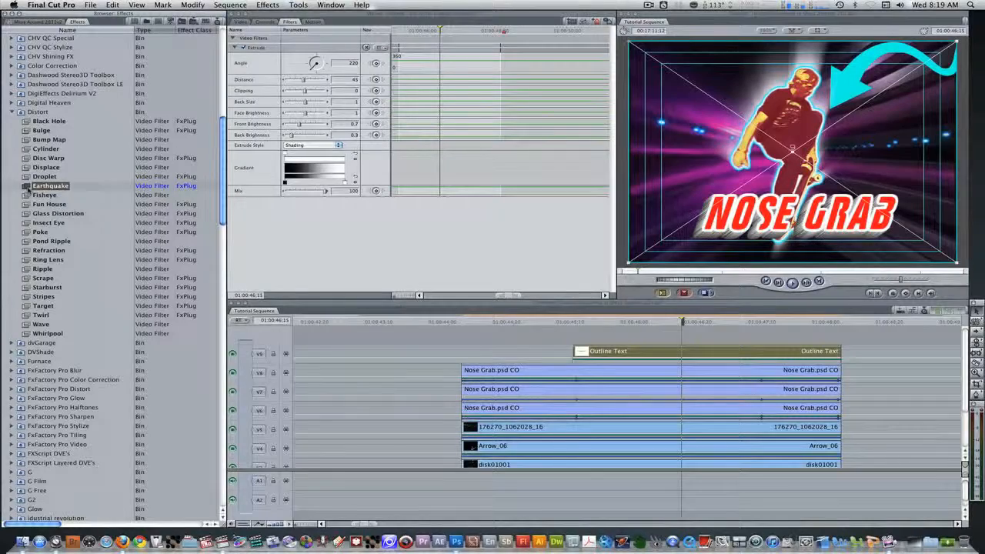
{"action": "left_click_drag", "start_coordinate": [26, 186], "coordinate": [298, 249]}
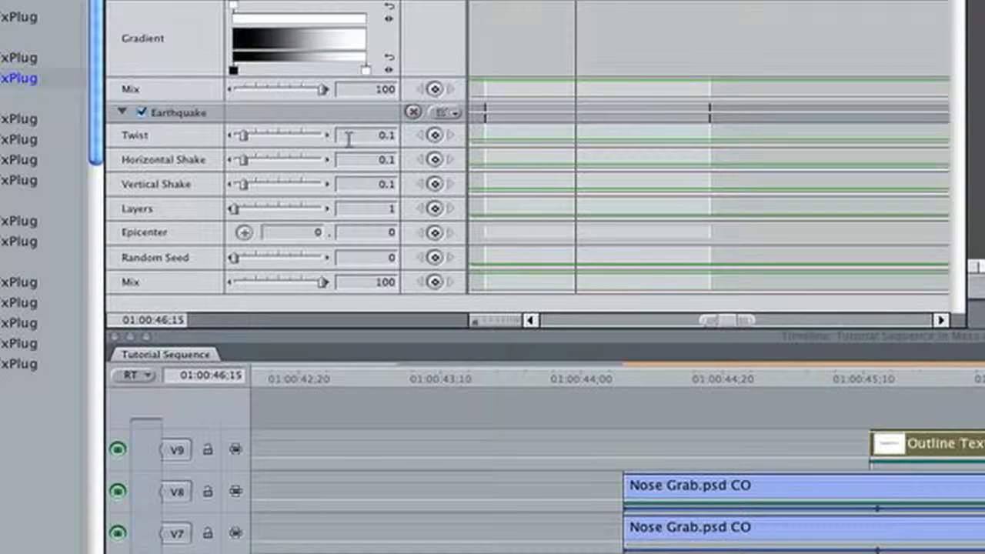
{"action": "left_click", "coordinate": [348, 139]}
{"action": "type", "text": "0"}
{"action": "key", "text": "Return"}
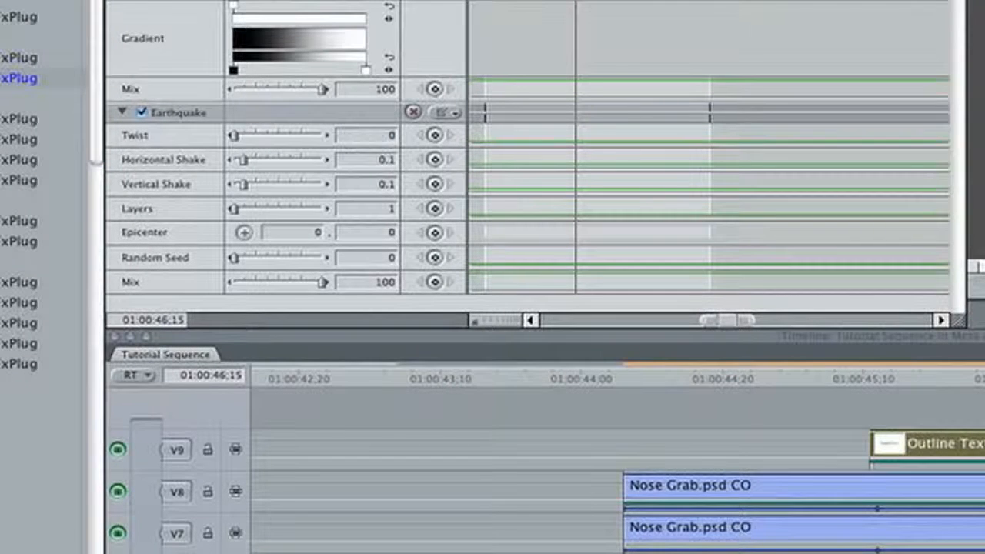
Step: Set the Earthquake filter's horizontal shake and vertical shake to 0.09 each
{"action": "left_click", "coordinate": [362, 160]}
{"action": "type", "text": "1"}
{"action": "key", "text": "Return"}
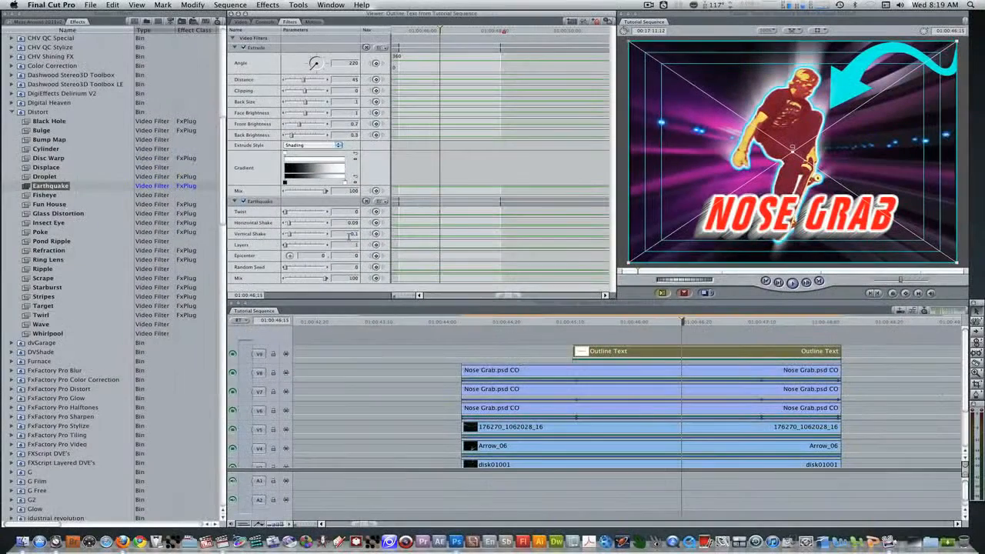
{"action": "type", "text": ".09"}
{"action": "key", "text": "Return"}
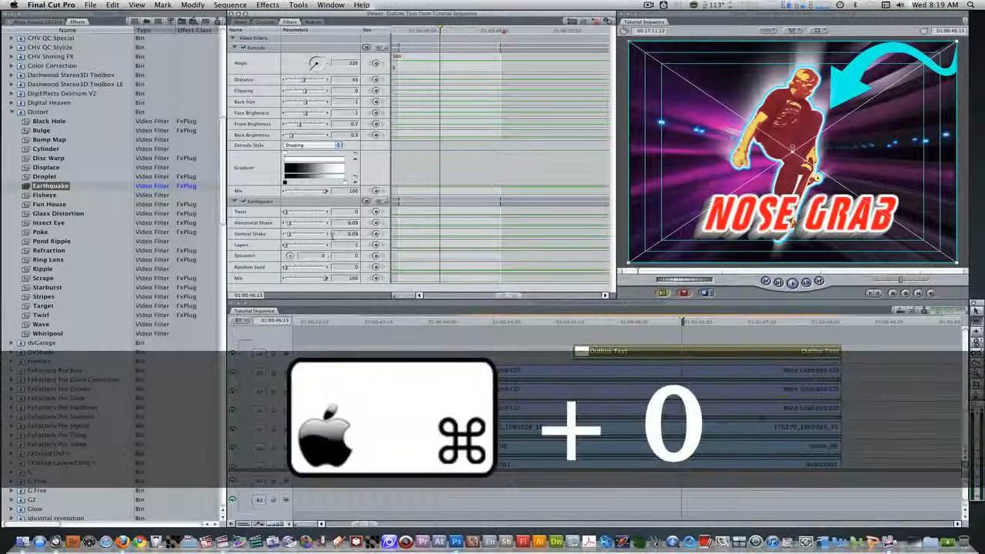
Step: Check in the sequence's timeline options that the video Filters Bar is enabled for clip keyframes, and accept the settings
{"action": "key", "text": "super+0"}
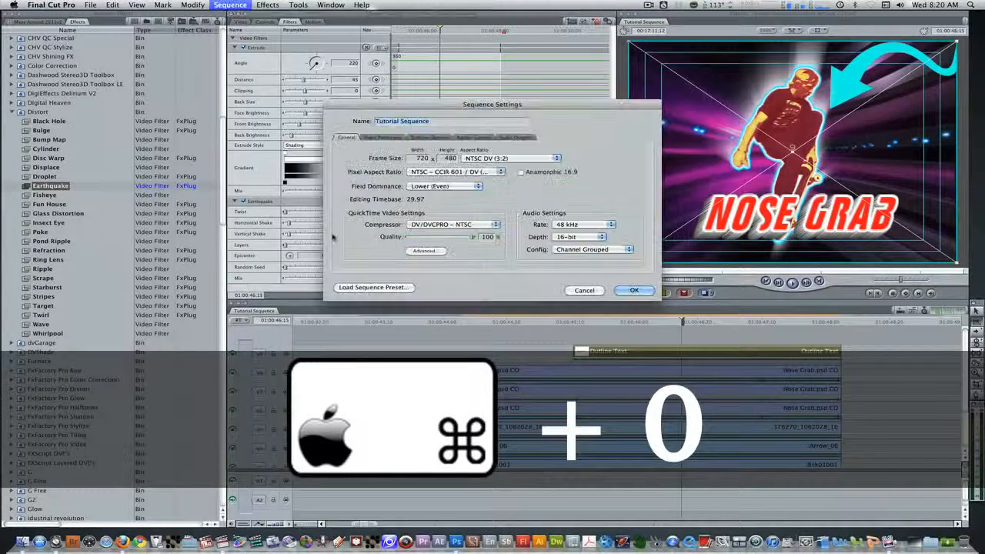
{"action": "left_click", "coordinate": [429, 137]}
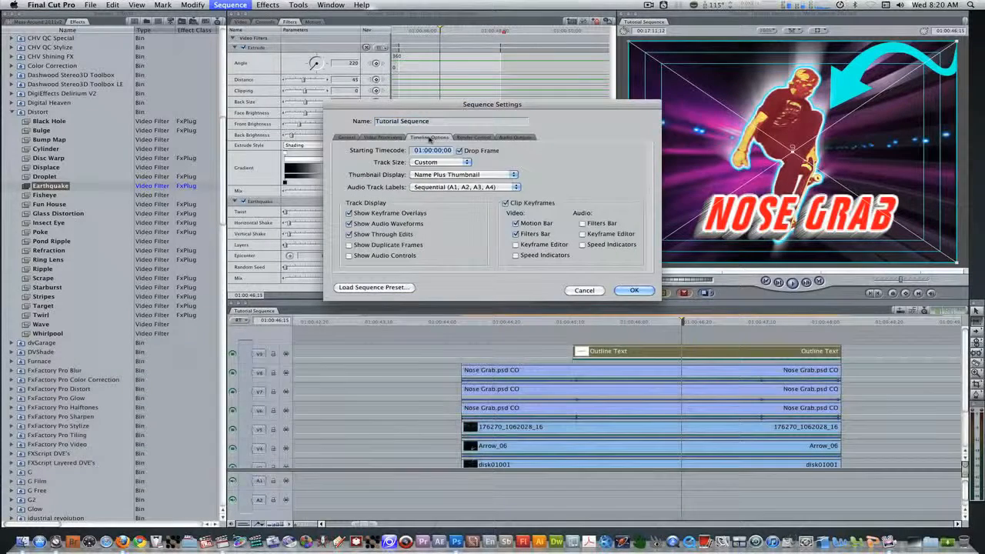
{"action": "left_click", "coordinate": [517, 233]}
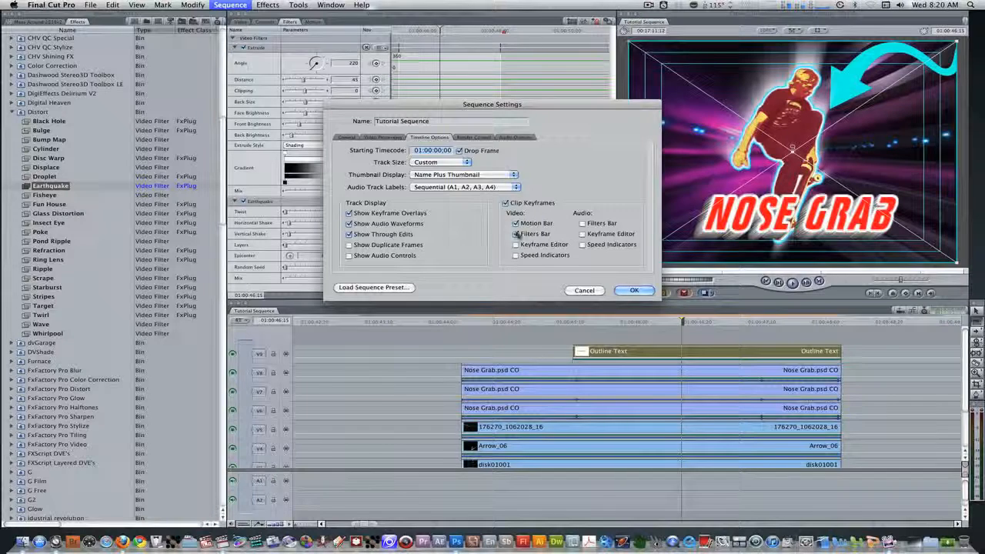
{"action": "left_click", "coordinate": [633, 290]}
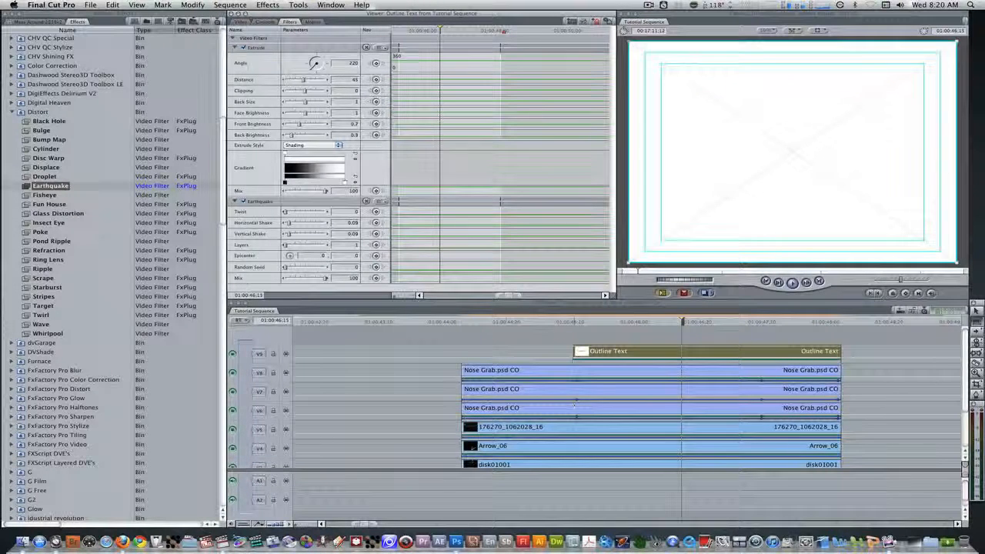
Step: Copy the title's Earthquake filter onto the middle range between the keyframe marks of each Nose Grab.psd CO clip on V6, V7 and V8
{"action": "left_click_drag", "start_coordinate": [574, 406], "coordinate": [762, 408]}
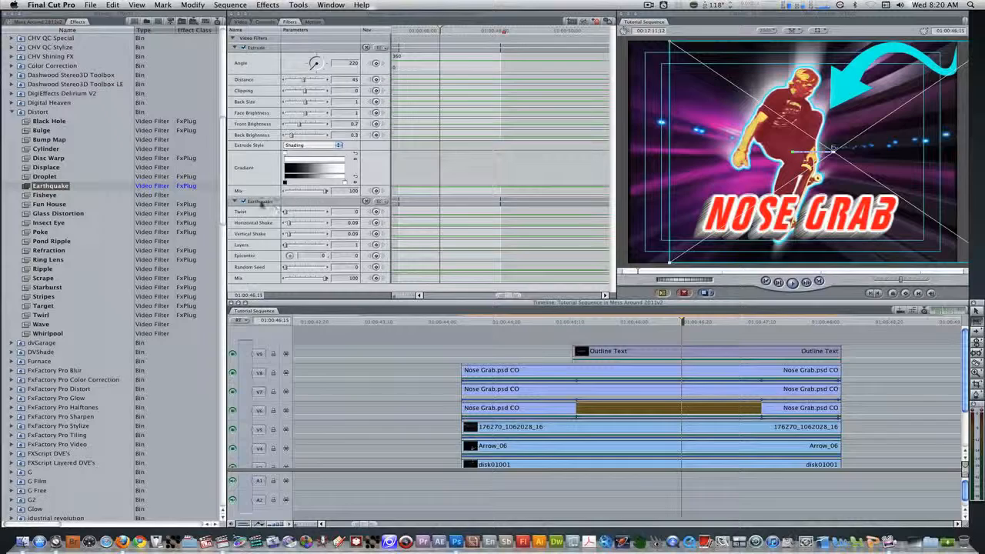
{"action": "left_click_drag", "start_coordinate": [263, 202], "coordinate": [614, 405]}
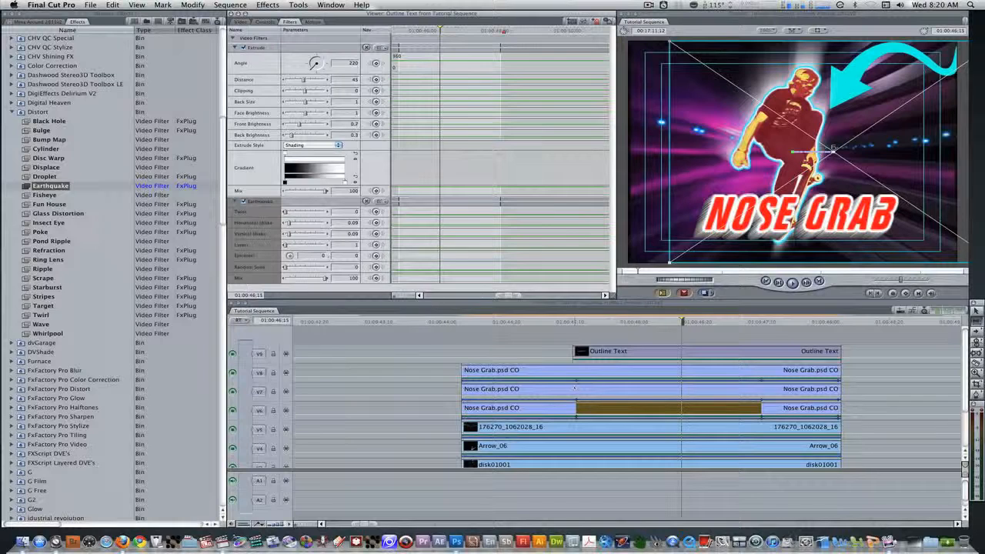
{"action": "left_click_drag", "start_coordinate": [575, 389], "coordinate": [762, 388]}
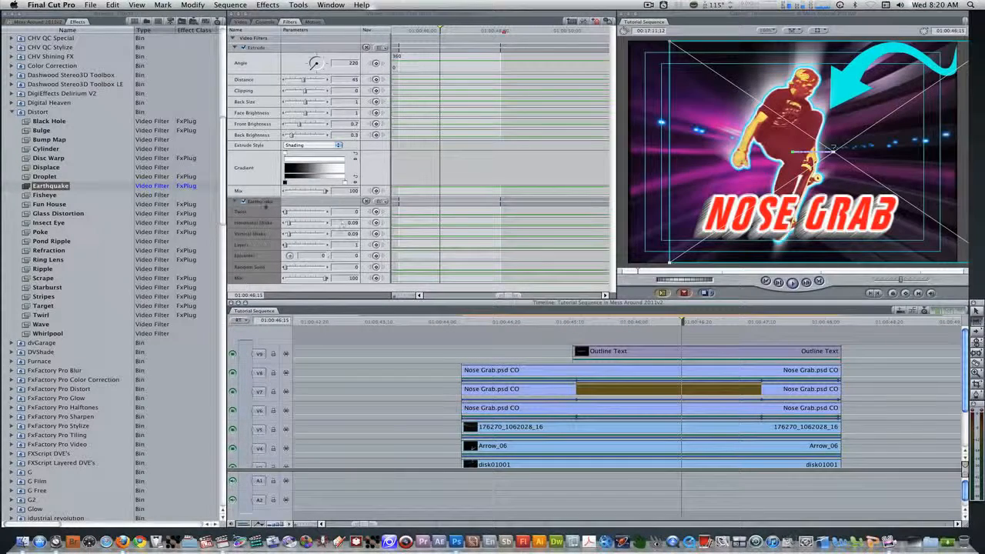
{"action": "left_click_drag", "start_coordinate": [263, 202], "coordinate": [590, 390]}
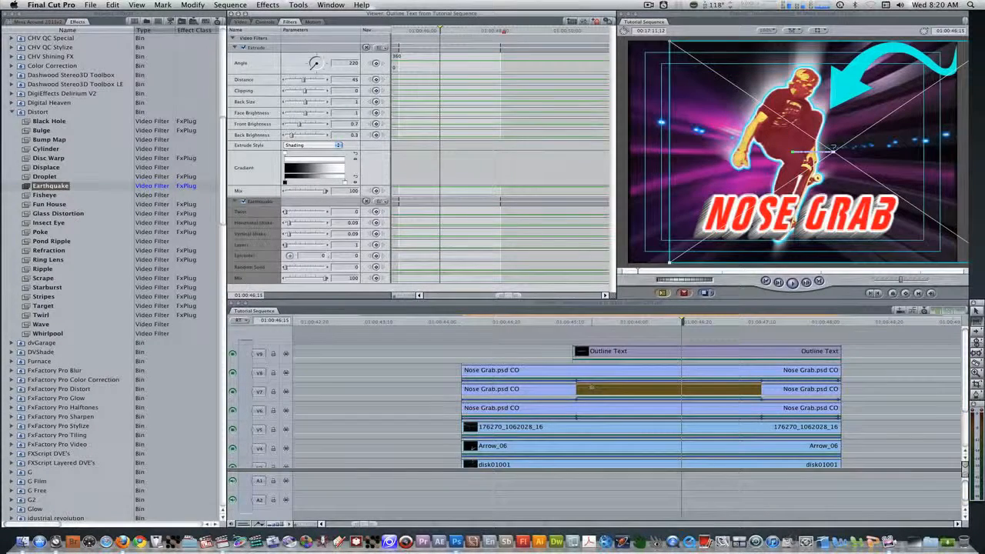
{"action": "left_click_drag", "start_coordinate": [574, 370], "coordinate": [761, 370]}
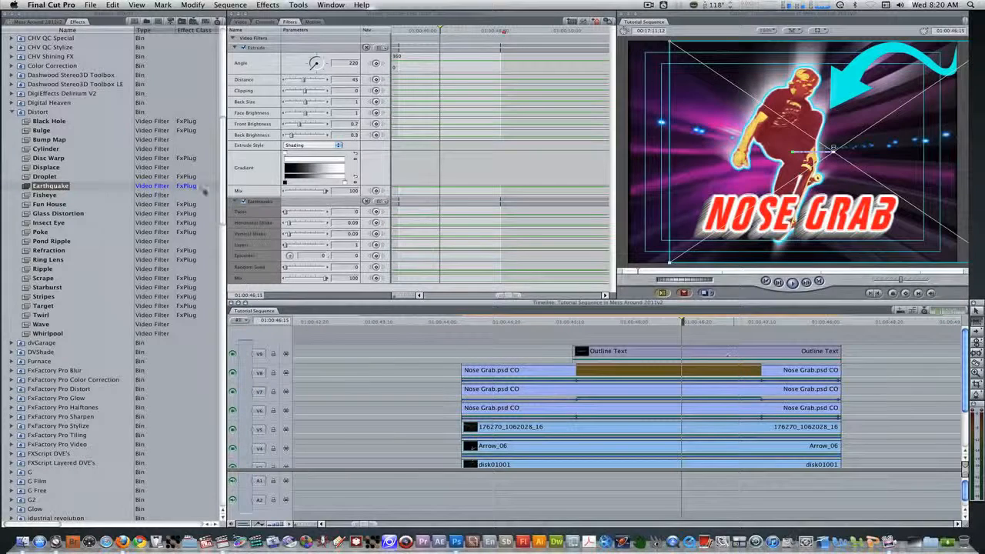
{"action": "left_click_drag", "start_coordinate": [254, 201], "coordinate": [584, 362]}
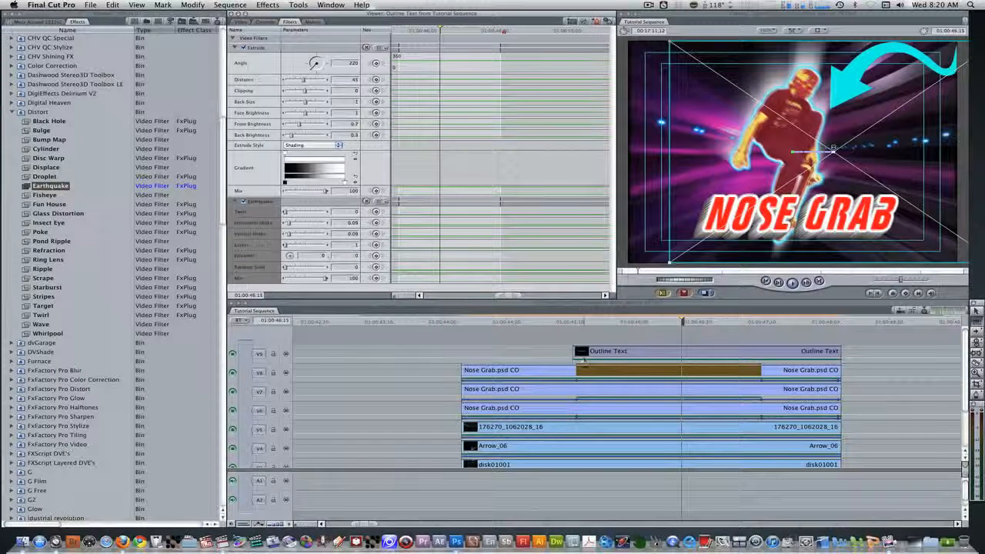
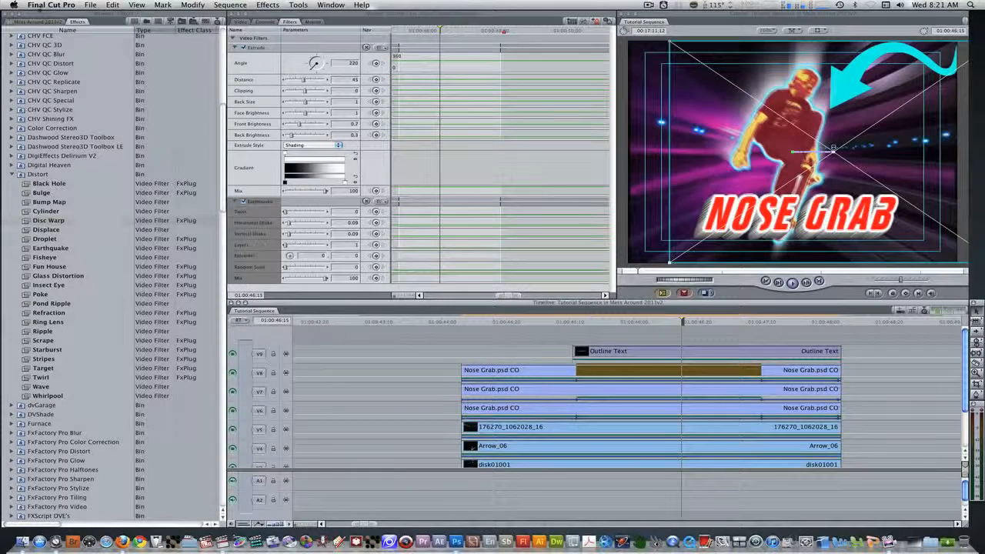
Step: Add the Cross Zoom transition from the 3D Simulation group to the start of the Outline Text clip
{"action": "left_click", "coordinate": [72, 21]}
{"action": "scroll", "coordinate": [87, 67], "scroll_direction": "up", "scroll_amount": 10}
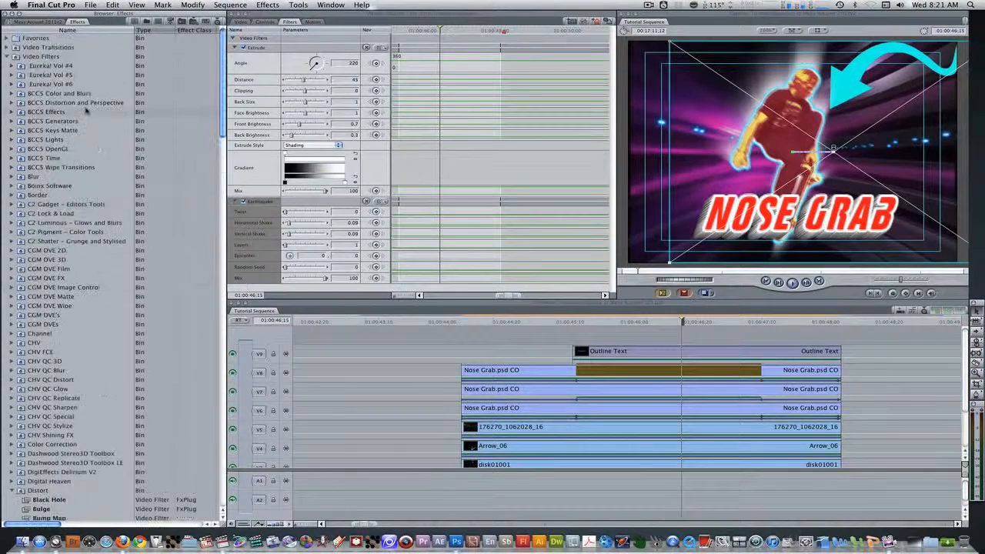
{"action": "left_click", "coordinate": [6, 47]}
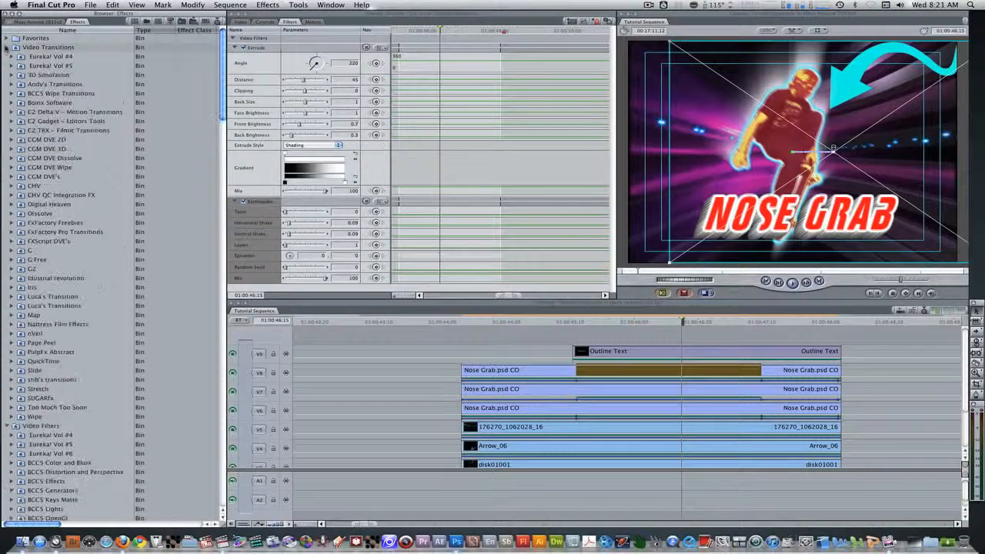
{"action": "left_click", "coordinate": [11, 74]}
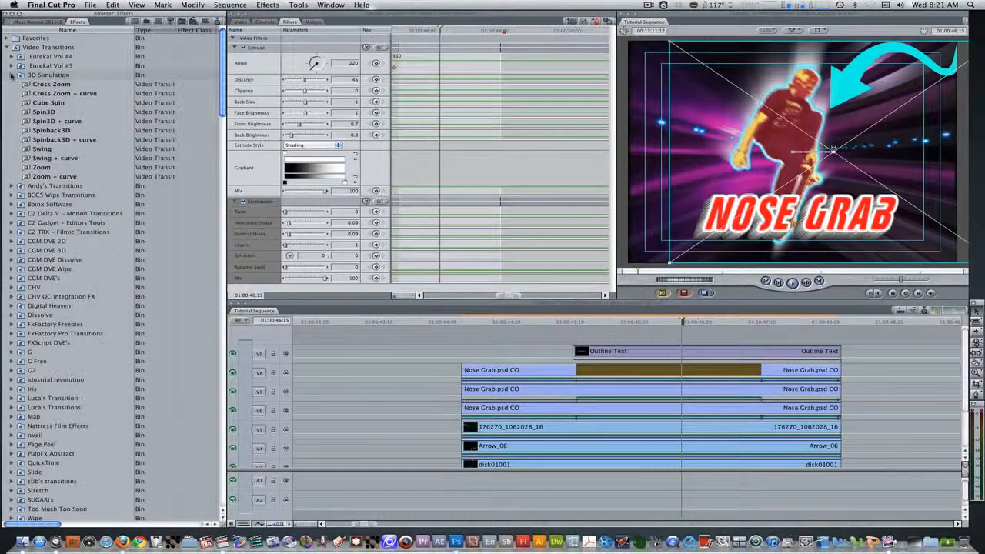
{"action": "left_click_drag", "start_coordinate": [50, 85], "coordinate": [586, 352]}
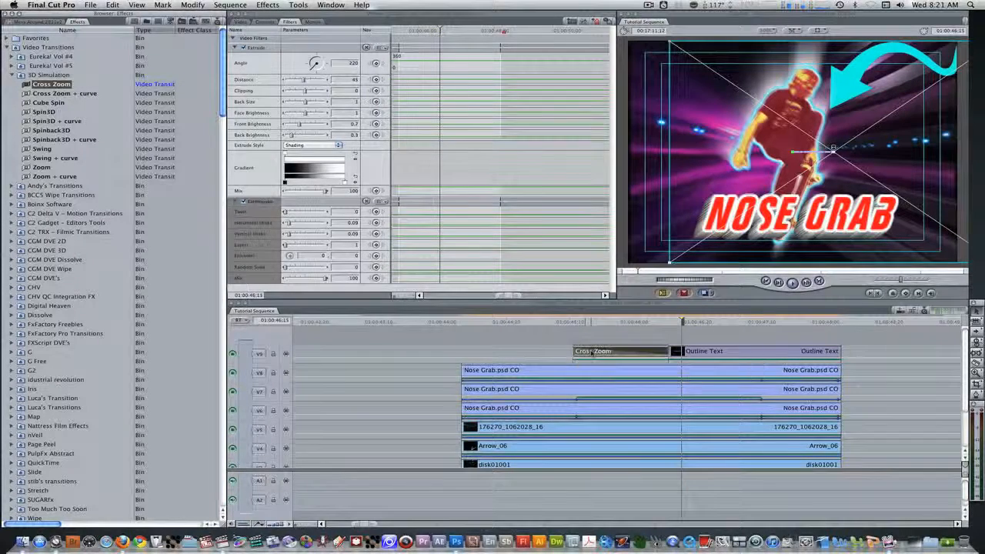
Step: Set the Cross Zoom transition's duration to 10 frames and add the same transition to the end of the Outline Text clip
{"action": "double_click", "coordinate": [589, 351]}
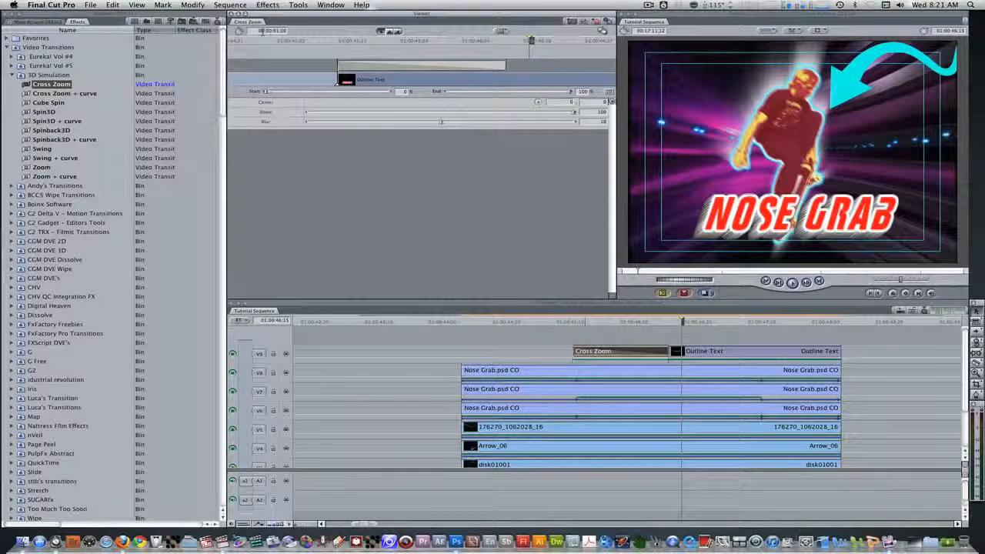
{"action": "left_click", "coordinate": [262, 33]}
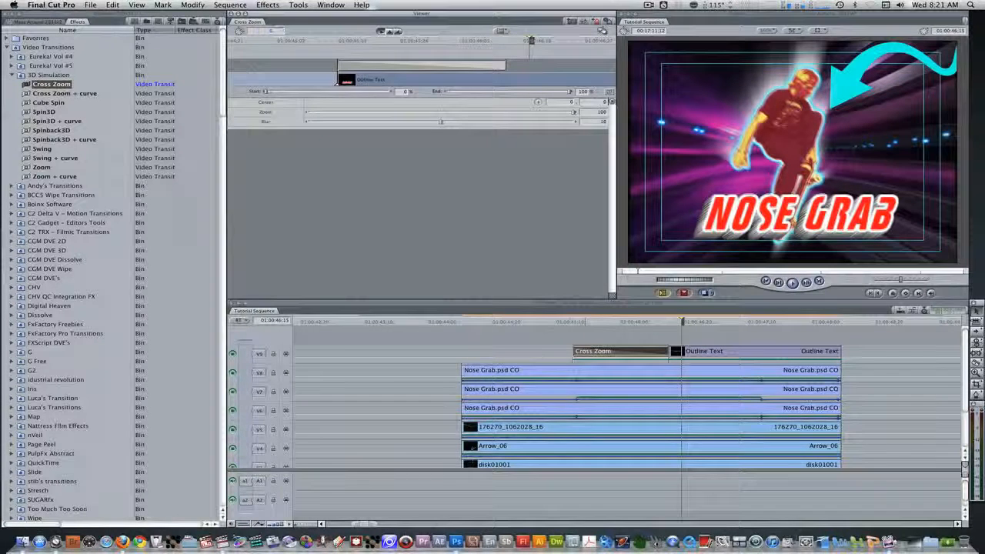
{"action": "type", "text": "10"}
{"action": "key", "text": "Return"}
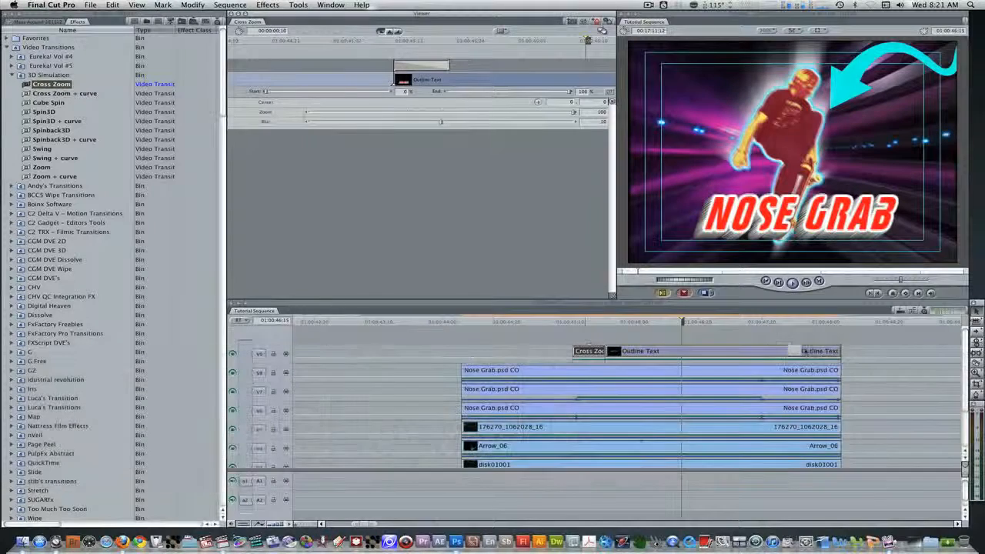
{"action": "mouse_move", "coordinate": [805, 351]}
{"action": "left_mouse_down"}
{"action": "mouse_move", "coordinate": [830, 351]}
{"action": "mouse_move", "coordinate": [813, 339]}
{"action": "left_mouse_up"}
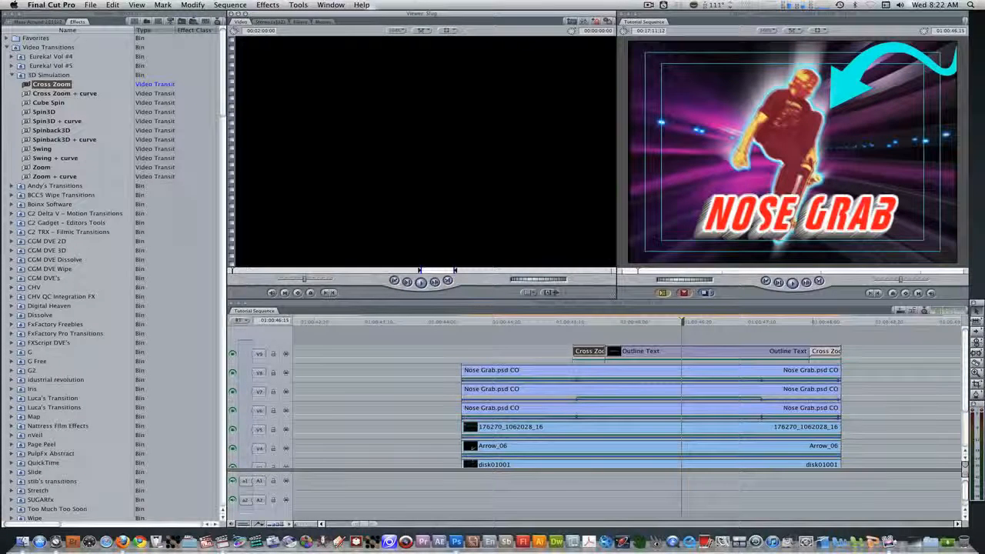
Step: Generate a Color matte and set its duration to 5 frames
{"action": "left_click", "coordinate": [554, 292]}
{"action": "mouse_move", "coordinate": [591, 428]}
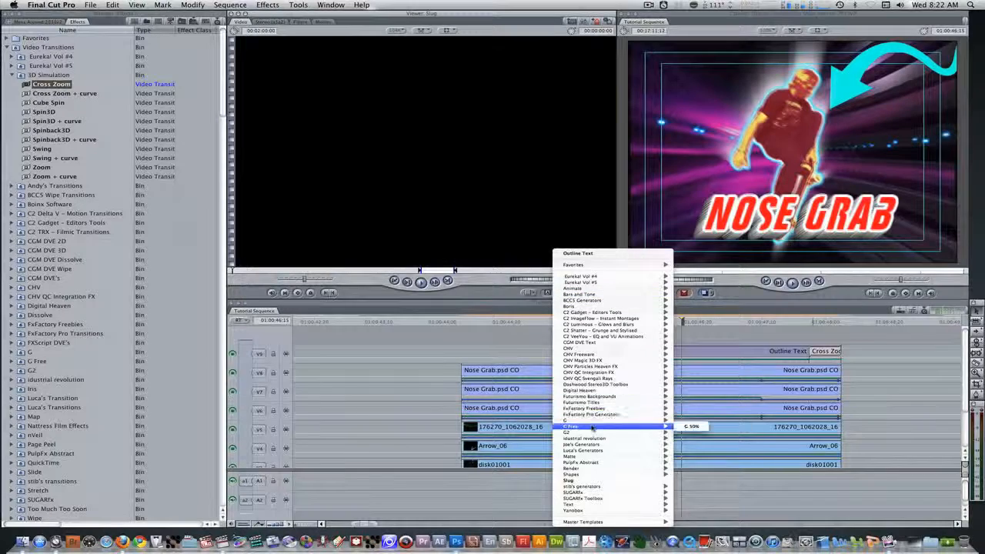
{"action": "mouse_move", "coordinate": [593, 457]}
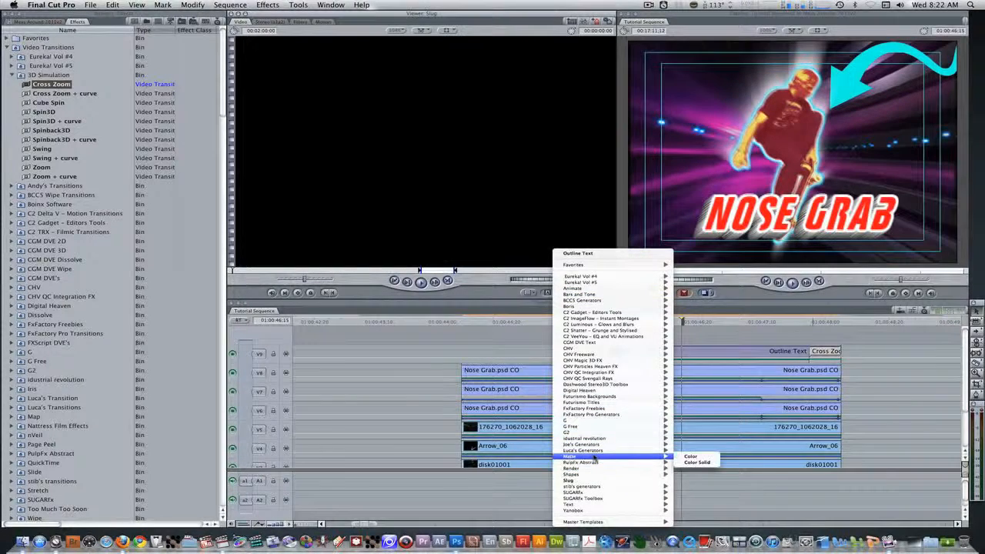
{"action": "left_click", "coordinate": [697, 456]}
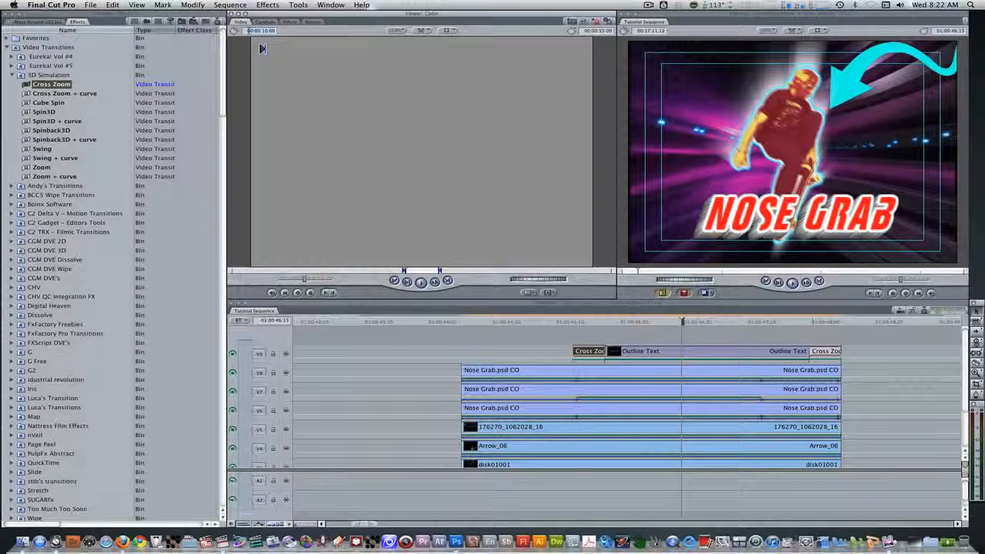
{"action": "type", "text": "5"}
{"action": "key", "text": "Return"}
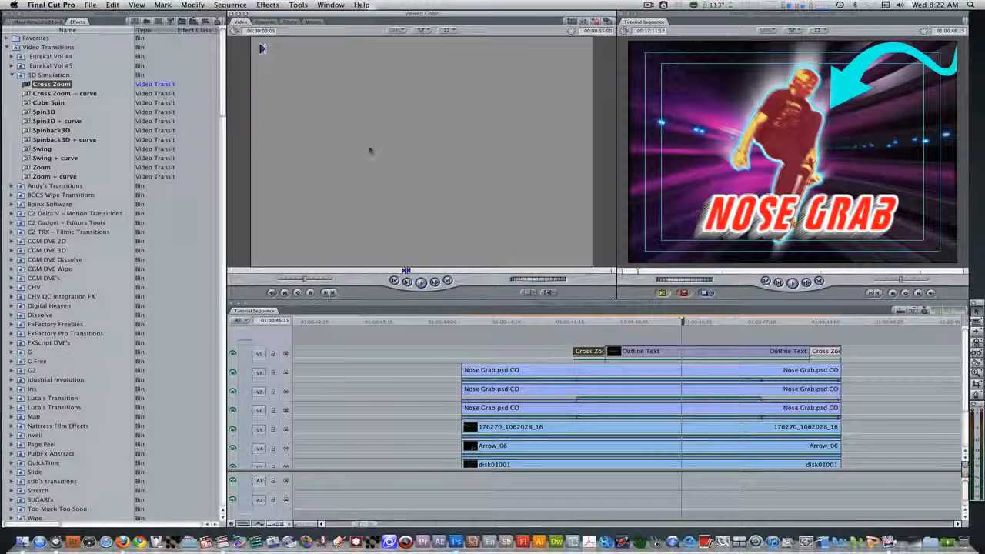
Step: Place the color matte on V9 at the start of the Nose Grab.psd CO clips, and shift it two frames earlier
{"action": "left_click_drag", "start_coordinate": [398, 154], "coordinate": [472, 343]}
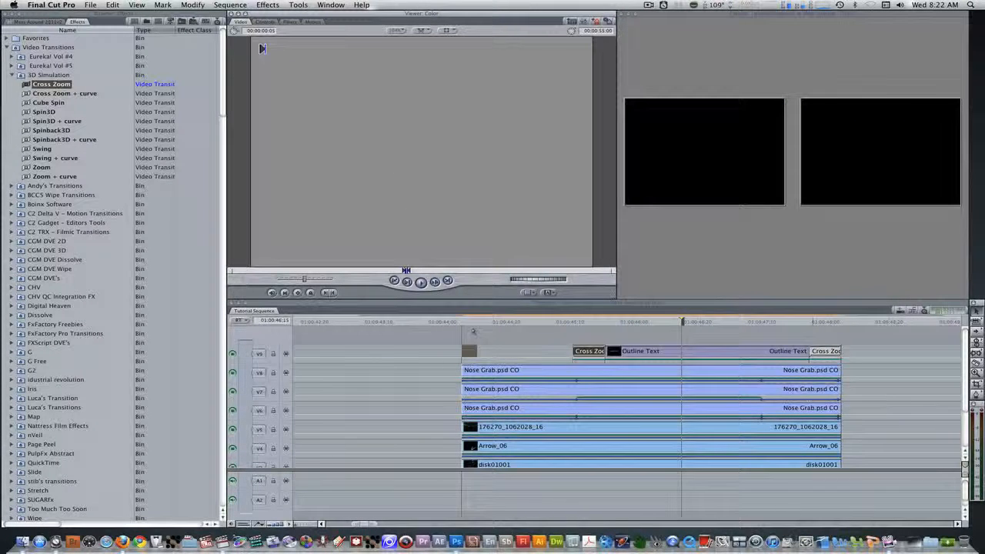
{"action": "double_click", "coordinate": [470, 354]}
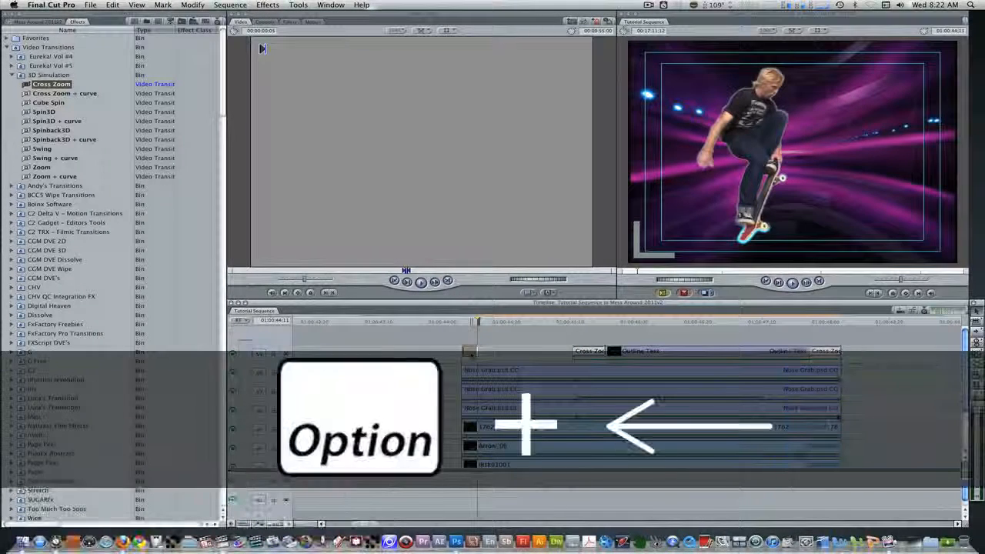
{"action": "key", "text": "alt+Left"}
{"action": "key", "text": "alt+Left"}
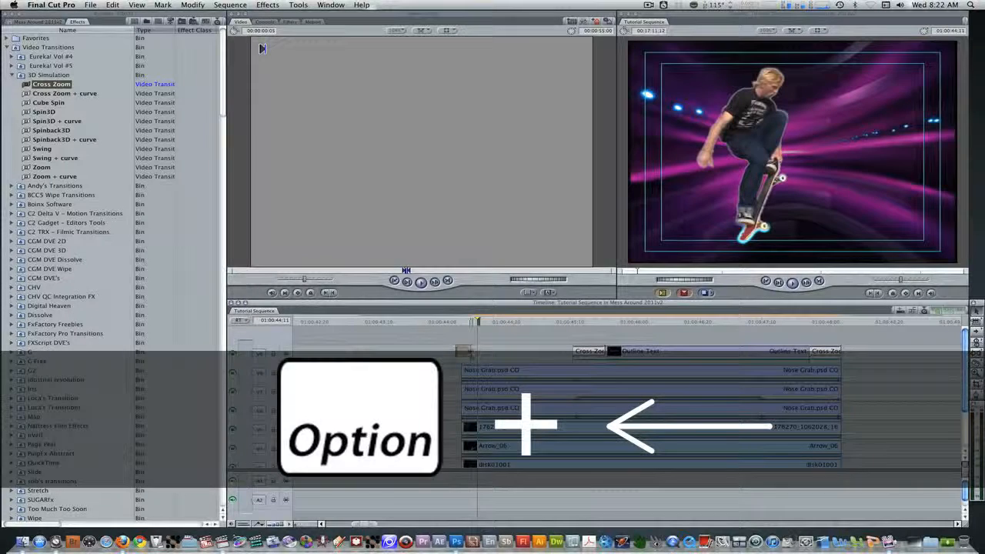
Step: Open the V9 matte clip for editing and set its color to white
{"action": "double_click", "coordinate": [466, 352]}
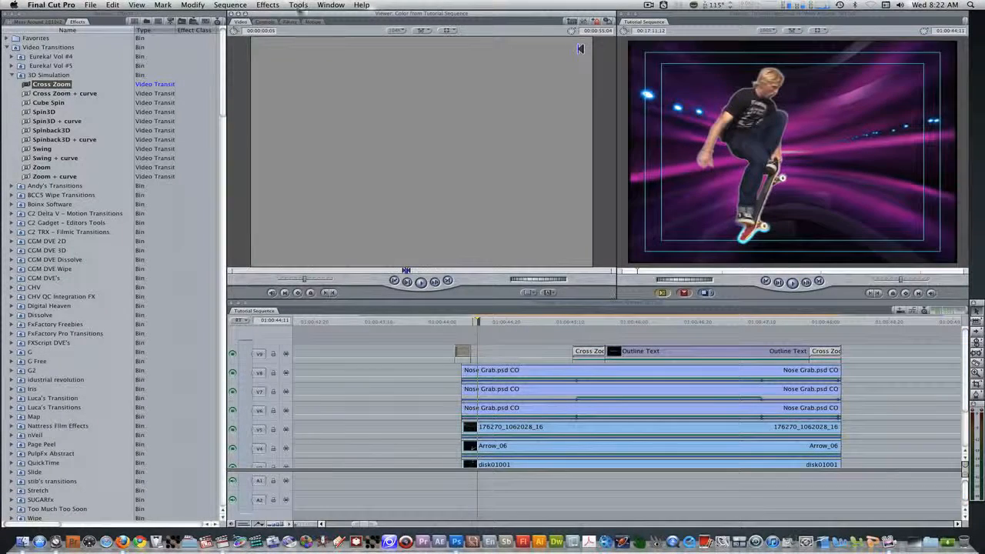
{"action": "left_click", "coordinate": [264, 22]}
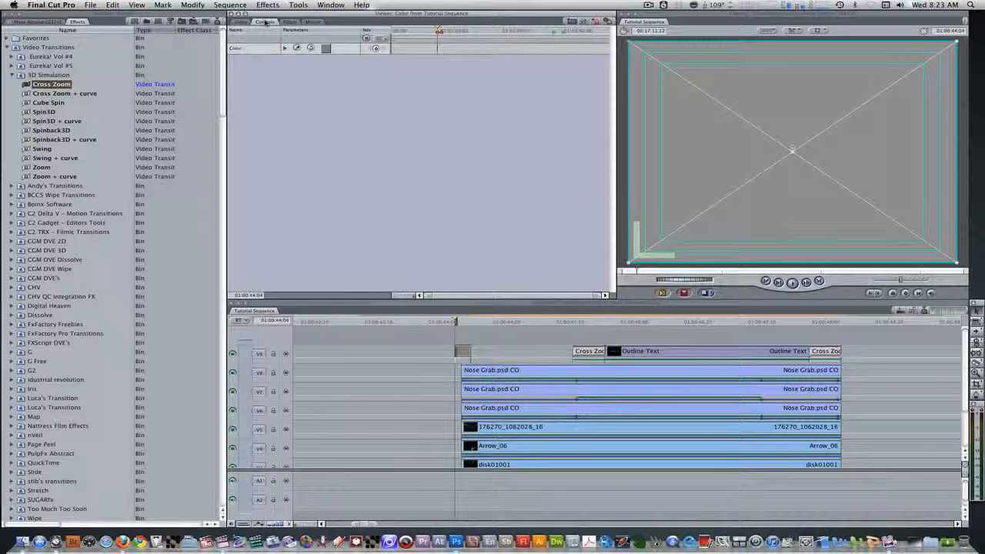
{"action": "left_click", "coordinate": [326, 48]}
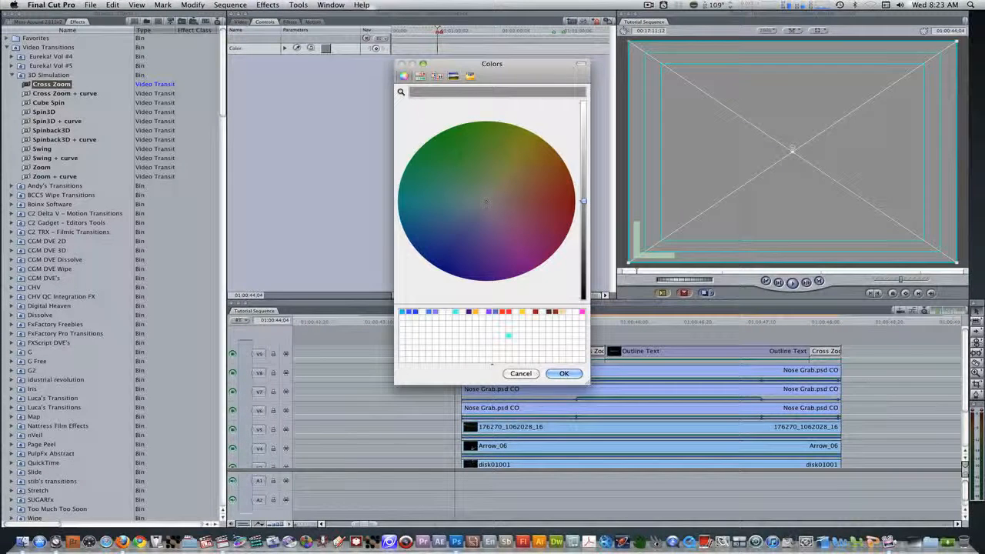
{"action": "left_click", "coordinate": [582, 103]}
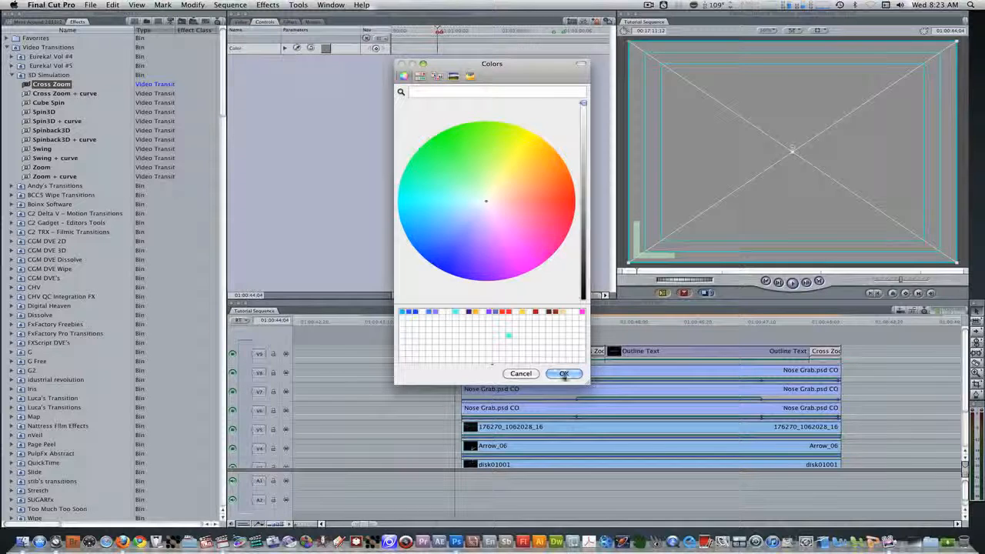
{"action": "left_click", "coordinate": [564, 374]}
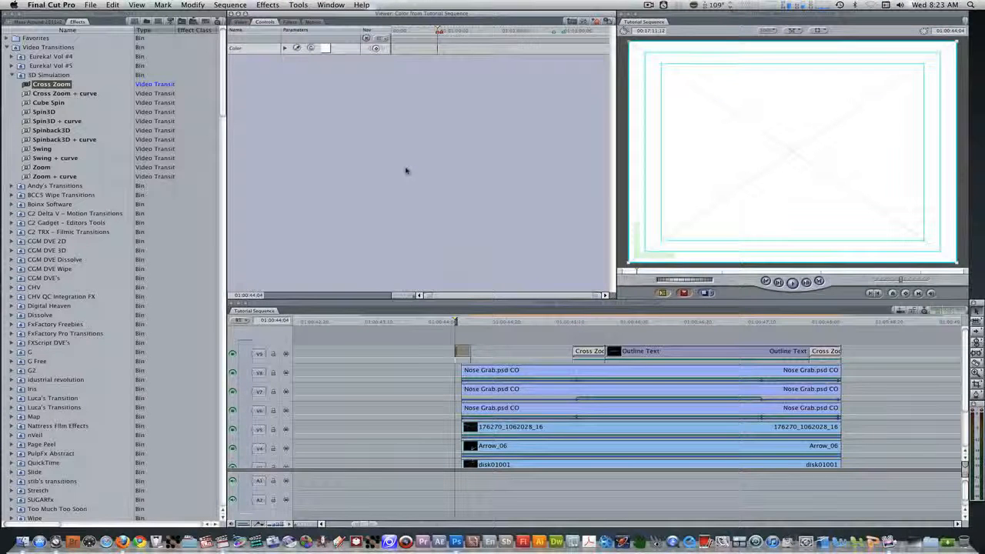
Step: Add opacity keyframes to the white matte at 01:00:44:04, 44:05, 44:07 and 44:08
{"action": "left_click", "coordinate": [313, 21]}
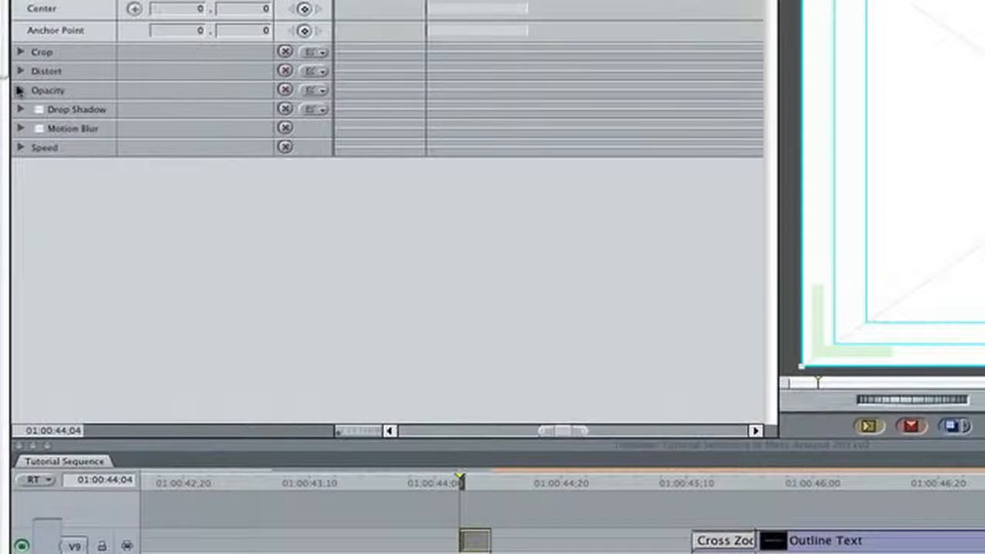
{"action": "left_click", "coordinate": [232, 122]}
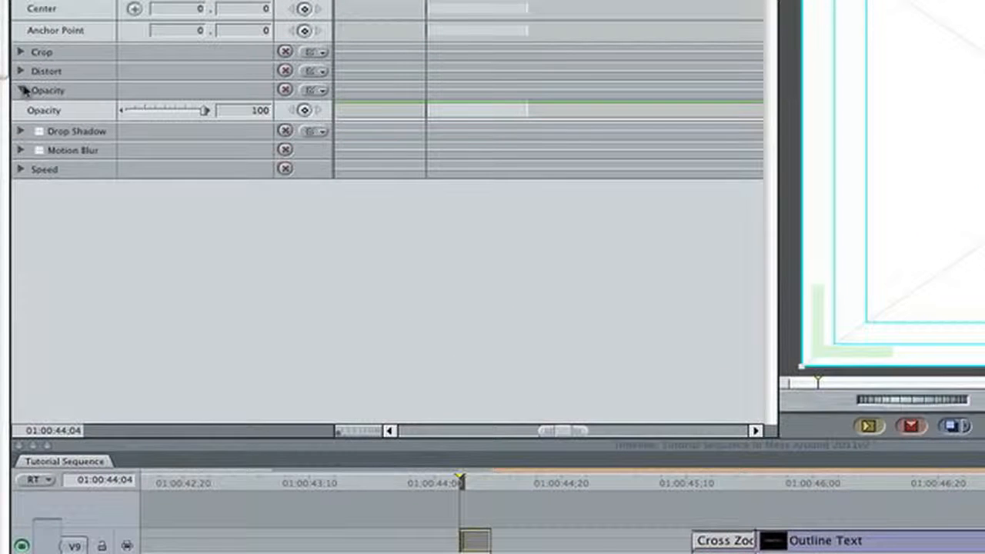
{"action": "left_click", "coordinate": [304, 111]}
{"action": "key", "text": "Right"}
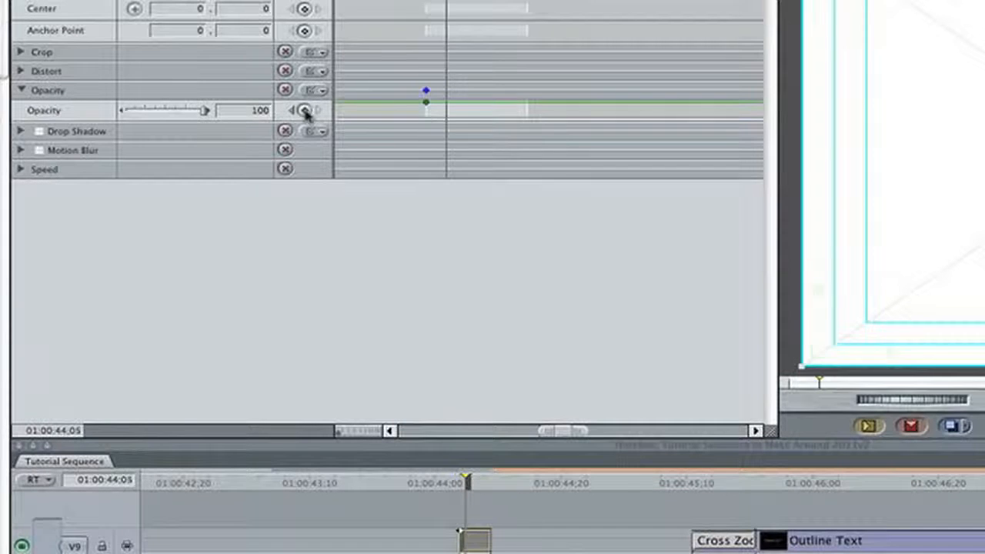
{"action": "left_click", "coordinate": [304, 111]}
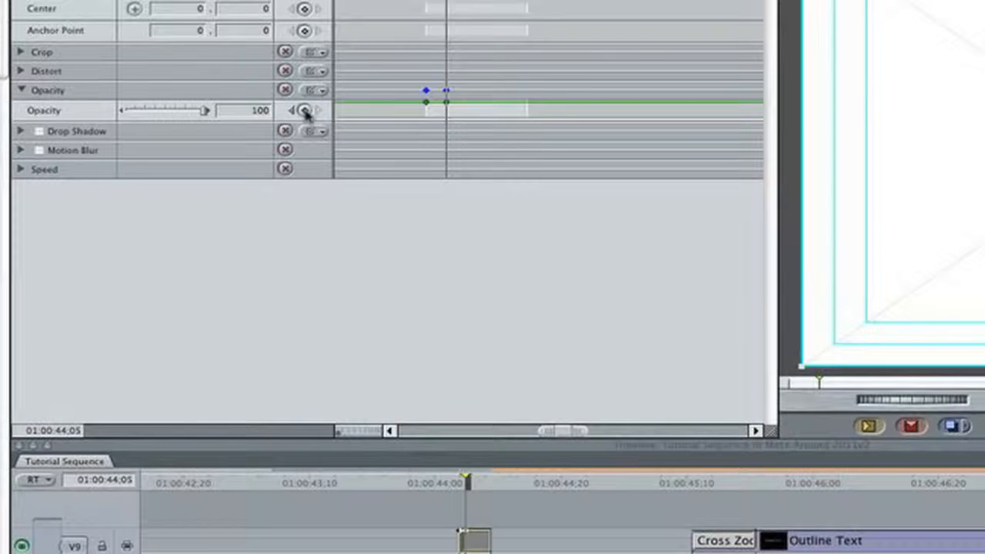
{"action": "key", "text": "Right"}
{"action": "key", "text": "Right"}
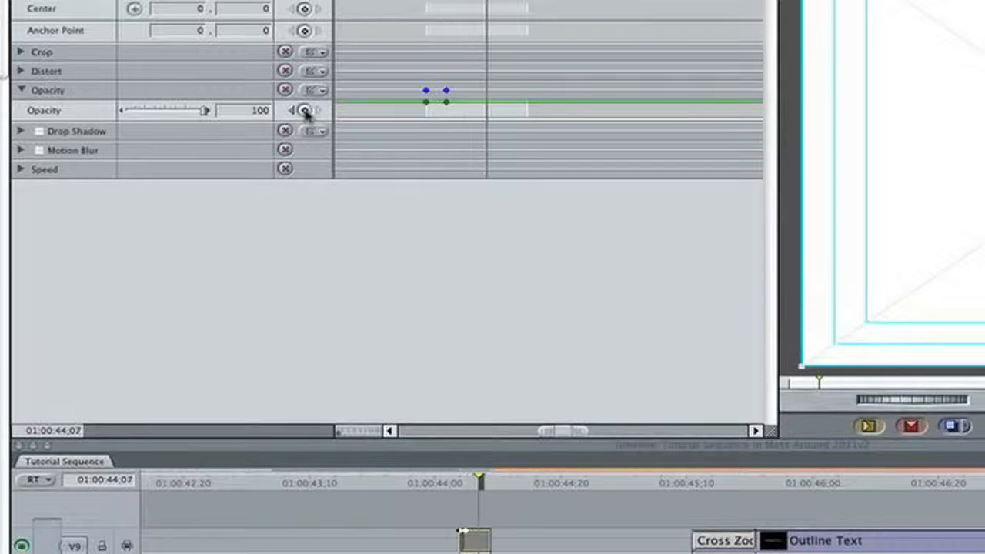
{"action": "left_click", "coordinate": [304, 110]}
{"action": "key", "text": "Right"}
{"action": "left_click", "coordinate": [304, 111]}
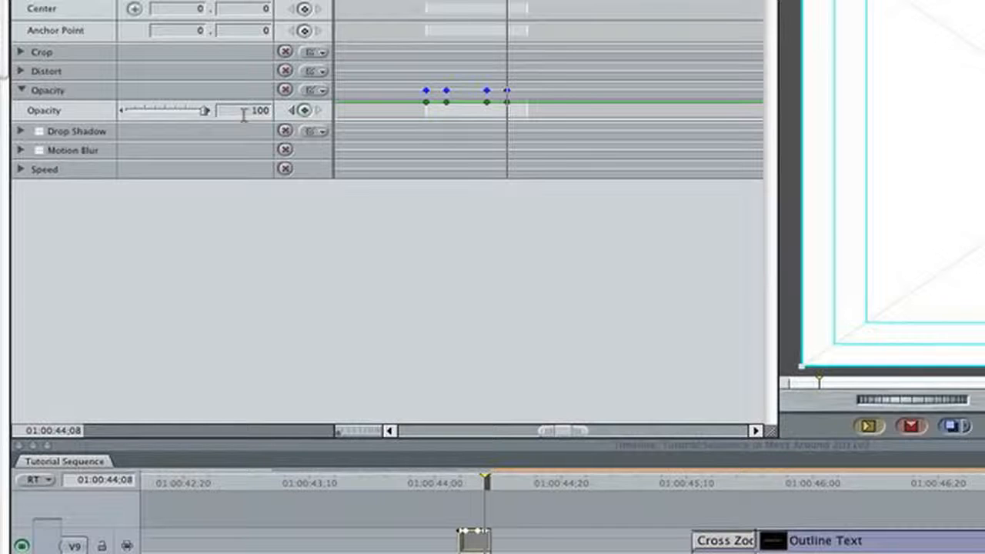
Step: Set the white matte's opacity to 0 at its last and first keyframes
{"action": "type", "text": "0"}
{"action": "key", "text": "Return"}
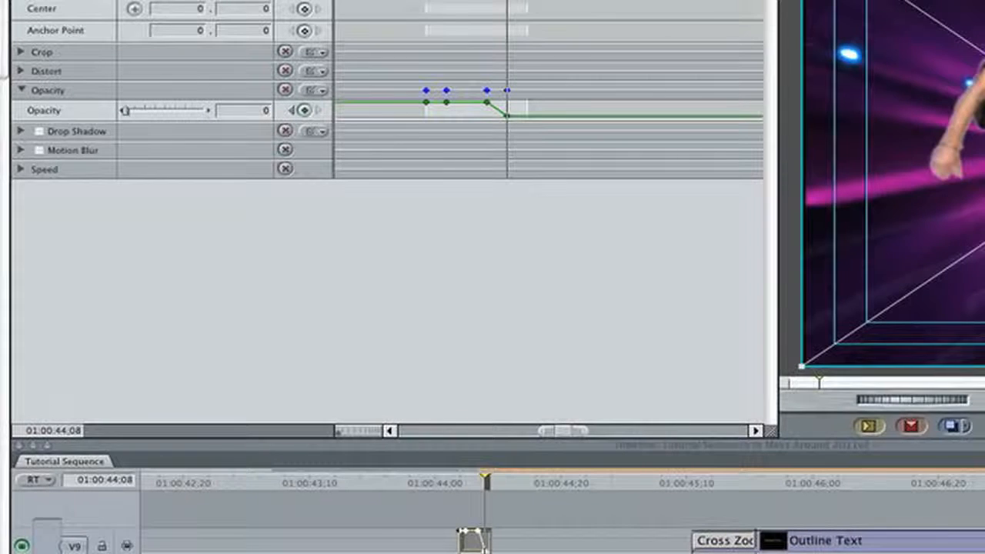
{"action": "key", "text": "Left"}
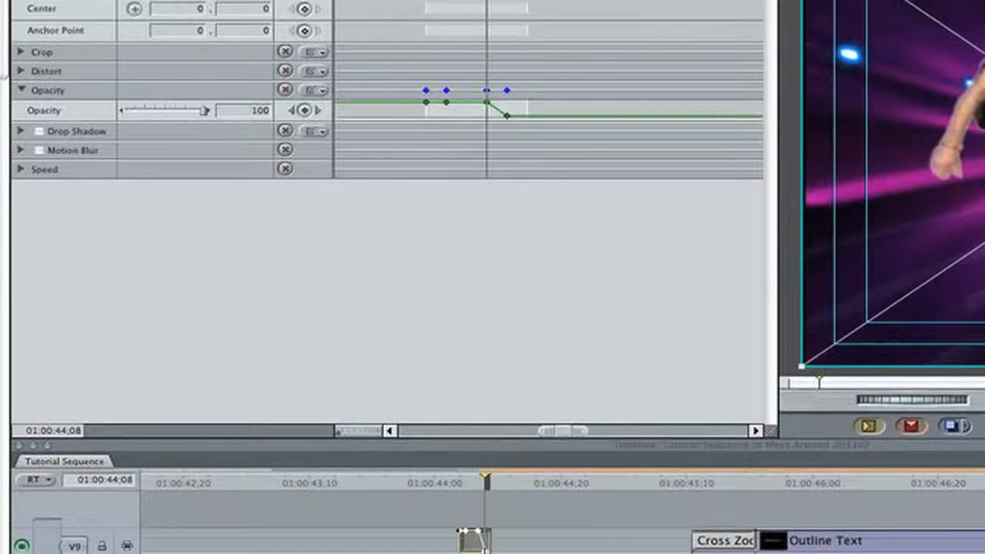
{"action": "key", "text": "Left"}
{"action": "key", "text": "Left"}
{"action": "key", "text": "Left"}
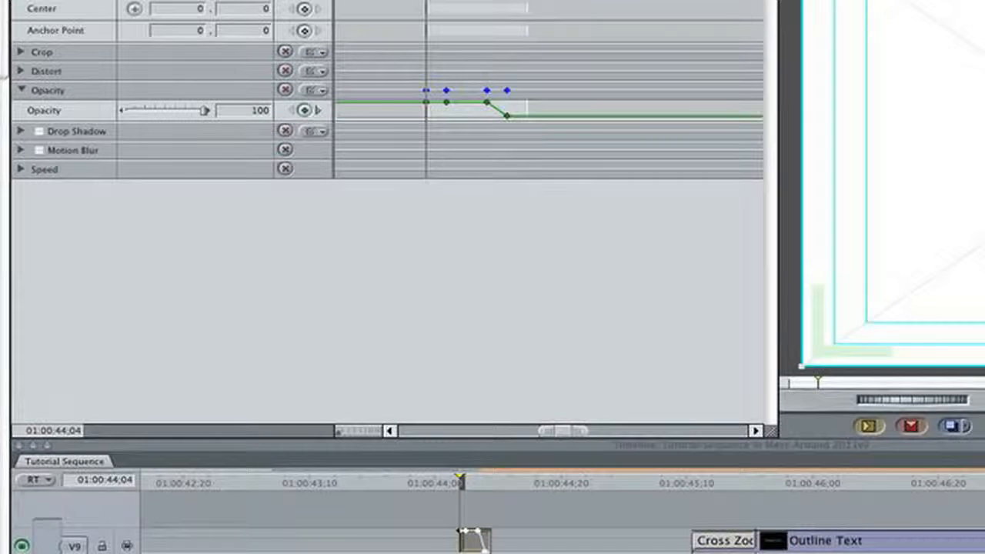
{"action": "left_click", "coordinate": [239, 114]}
{"action": "type", "text": "0"}
{"action": "key", "text": "Return"}
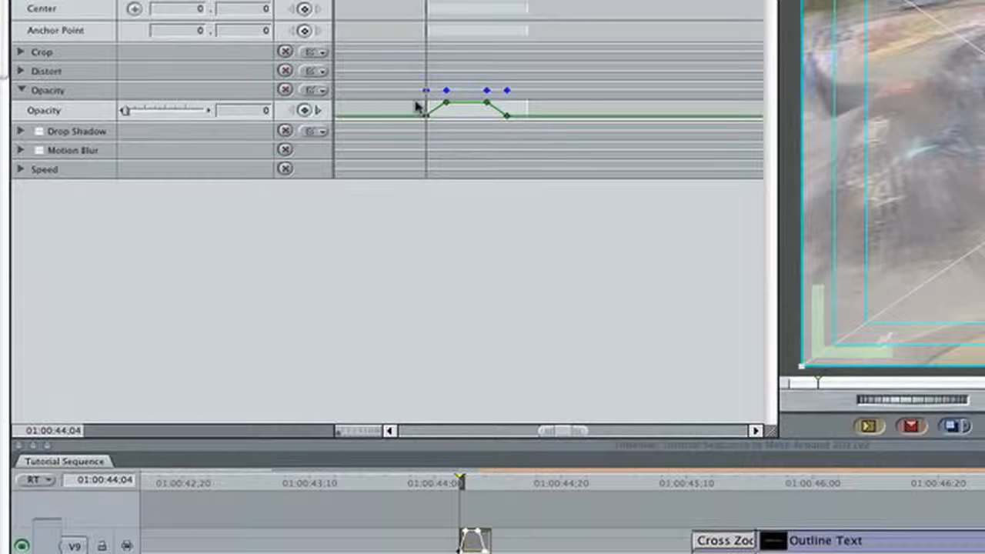
Step: Smooth all four opacity keyframes of the white matte
{"action": "left_click", "coordinate": [426, 116]}
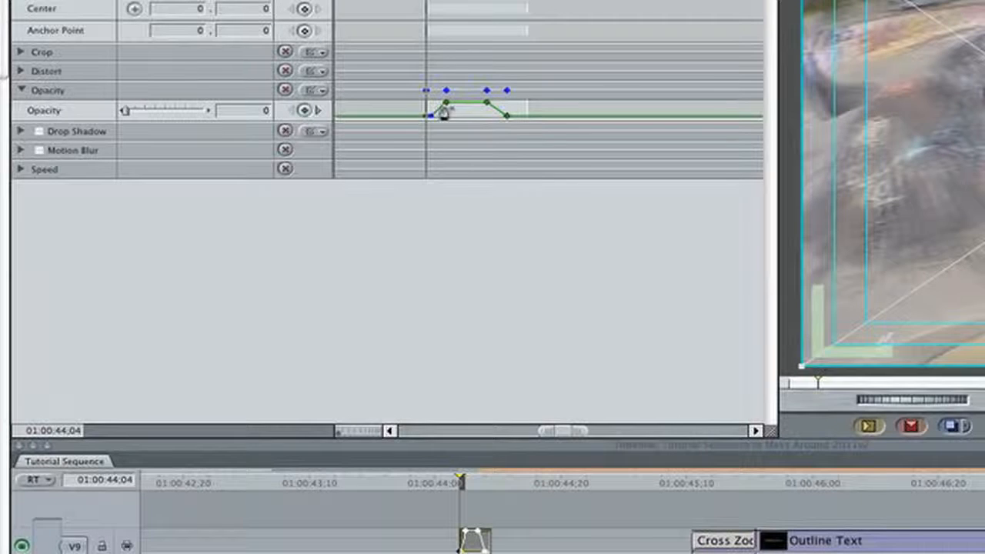
{"action": "left_click", "coordinate": [446, 102]}
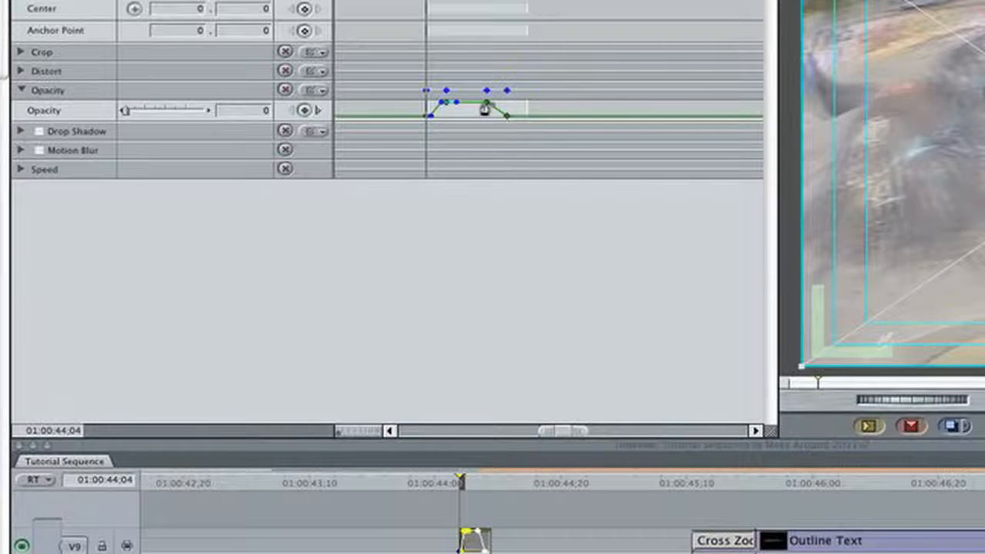
{"action": "left_click", "coordinate": [486, 102]}
{"action": "left_click", "coordinate": [505, 116]}
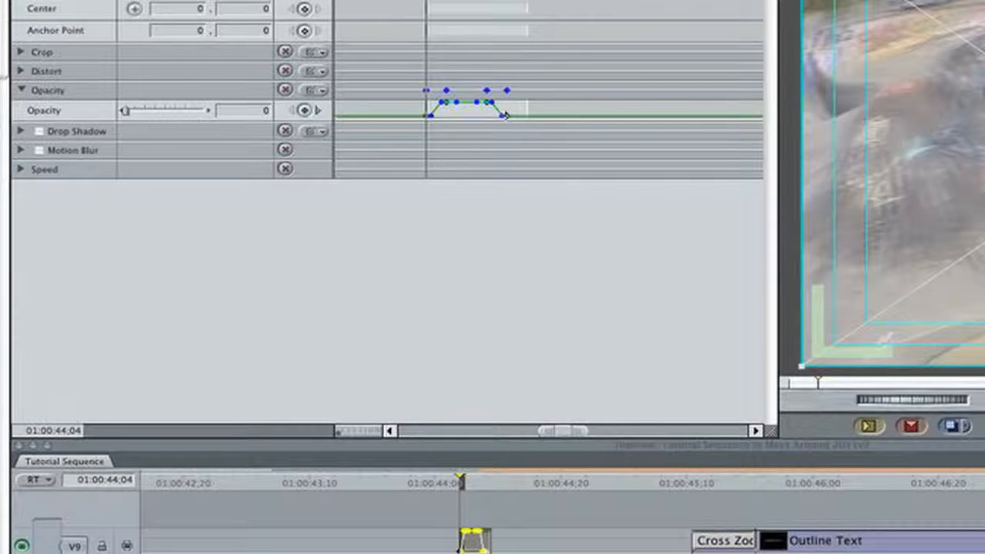
{"action": "mouse_move", "coordinate": [506, 117]}
{"action": "left_mouse_down"}
{"action": "mouse_move", "coordinate": [525, 115]}
{"action": "mouse_move", "coordinate": [508, 102]}
{"action": "left_mouse_up"}
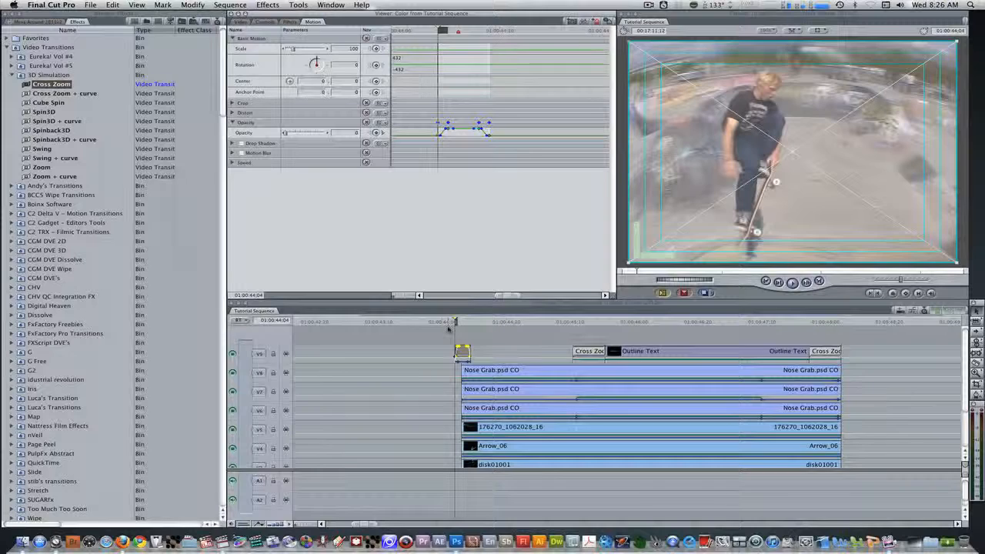
Step: Play the sequence from the start of the first Flying Nose Grab clip on V1 to review the flash into the freeze frame
{"action": "scroll", "coordinate": [448, 343], "scroll_direction": "down", "scroll_amount": 3}
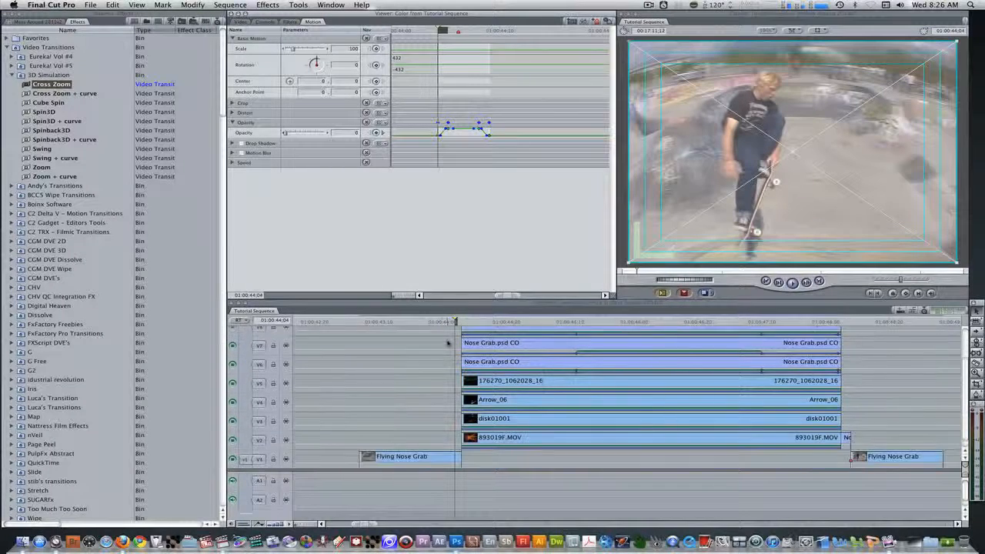
{"action": "scroll", "coordinate": [448, 343], "scroll_direction": "down", "scroll_amount": 1}
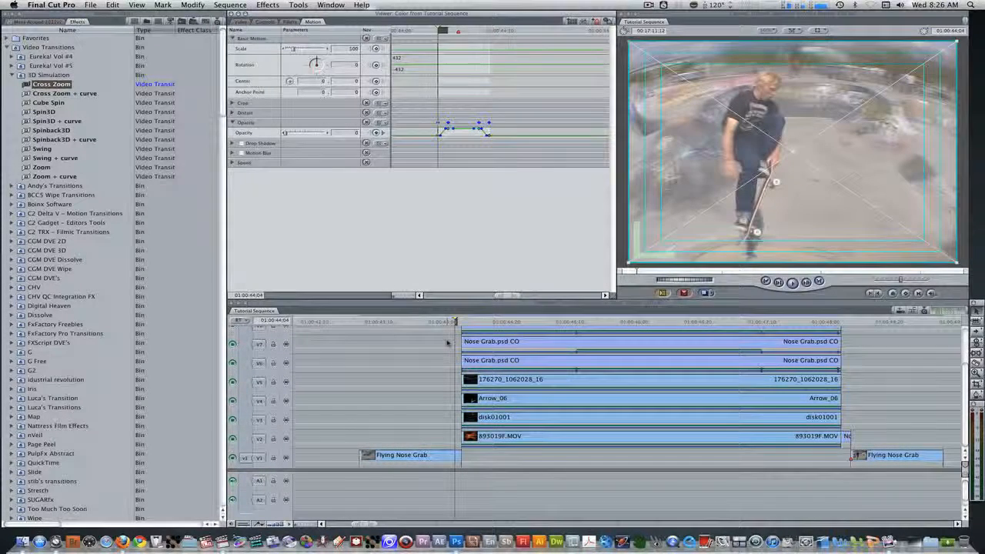
{"action": "left_click_drag", "start_coordinate": [397, 320], "coordinate": [361, 321]}
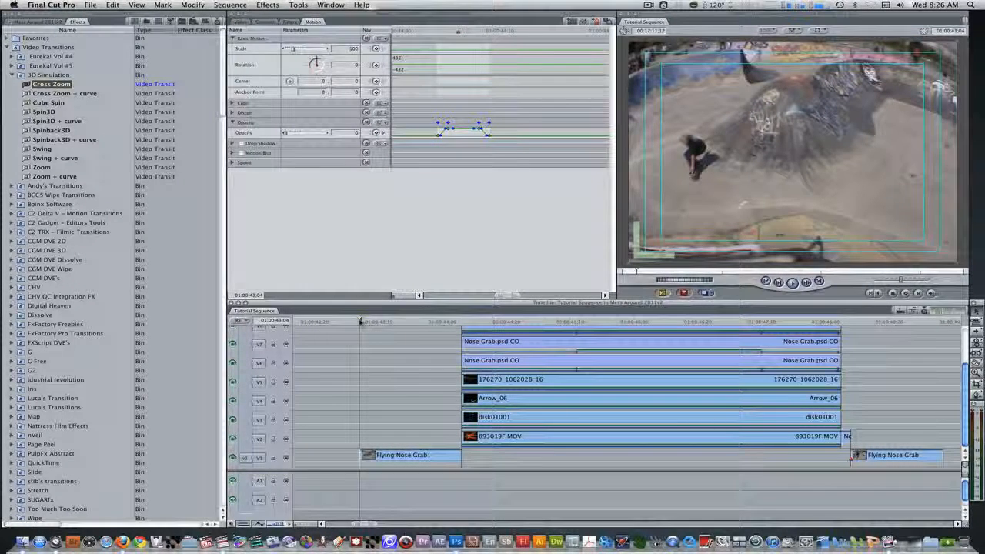
{"action": "key", "text": "space"}
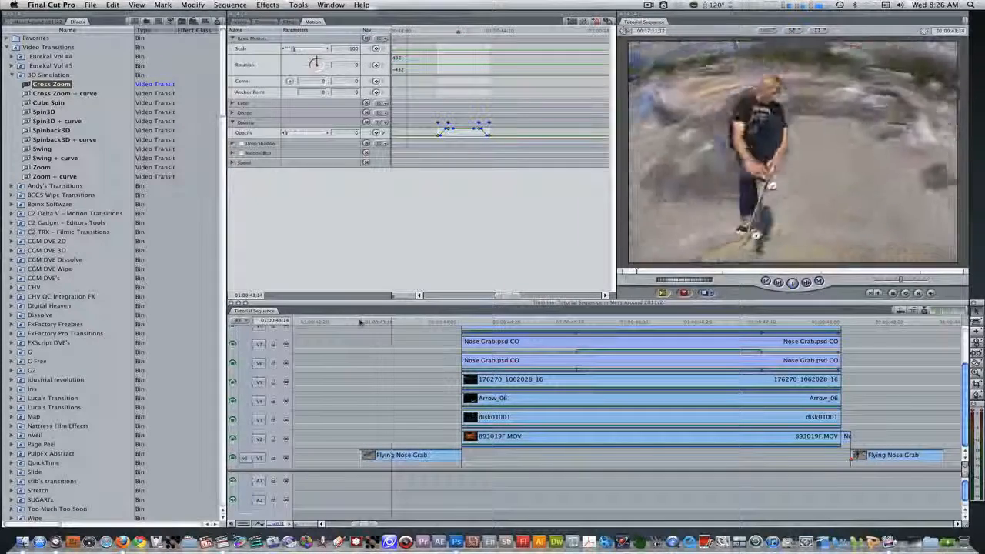